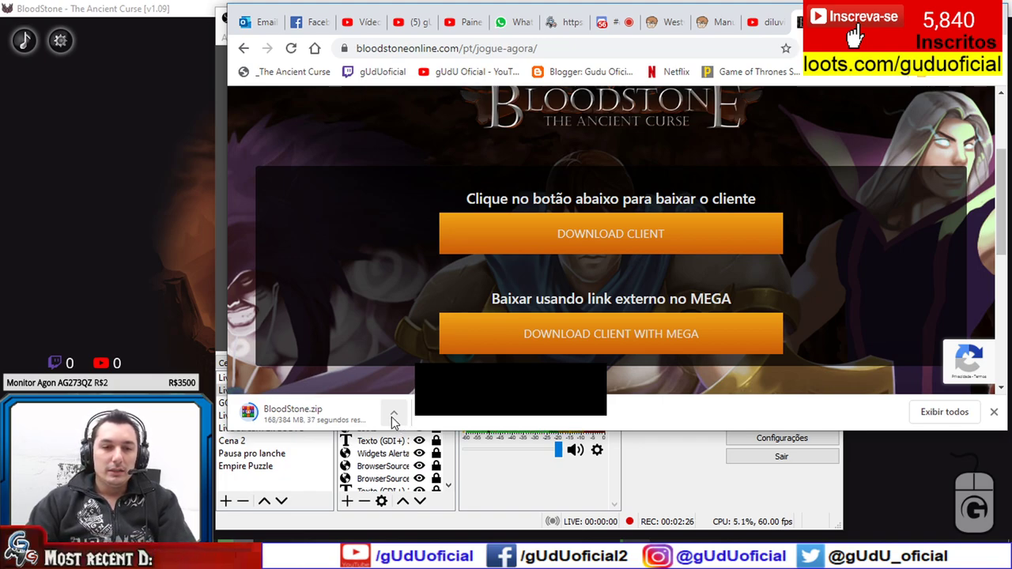
Show the in-progress BloodStone.zip download in its folder and minimise the folder window after looking through it.
left_click(395, 416)
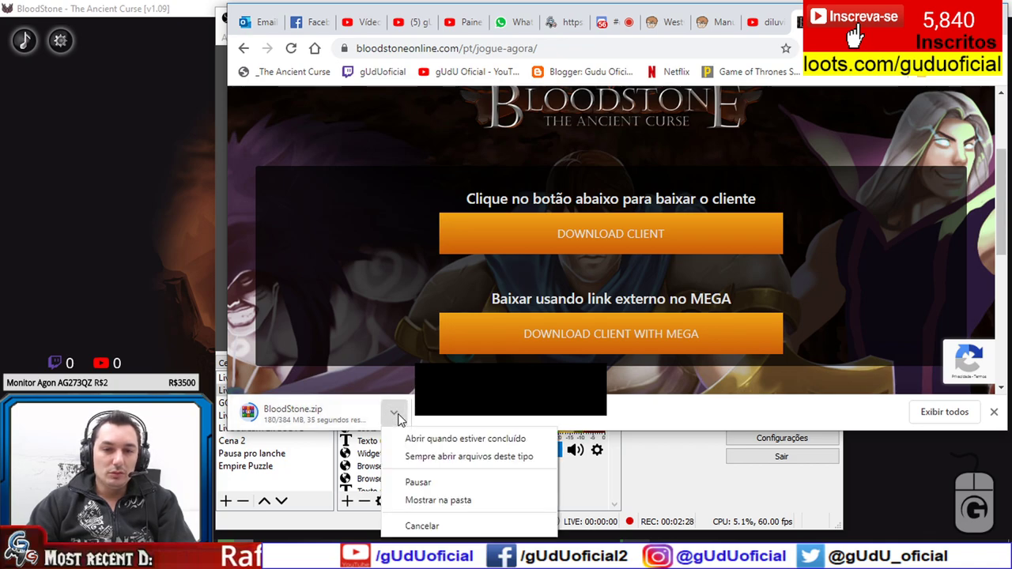
left_click(426, 417)
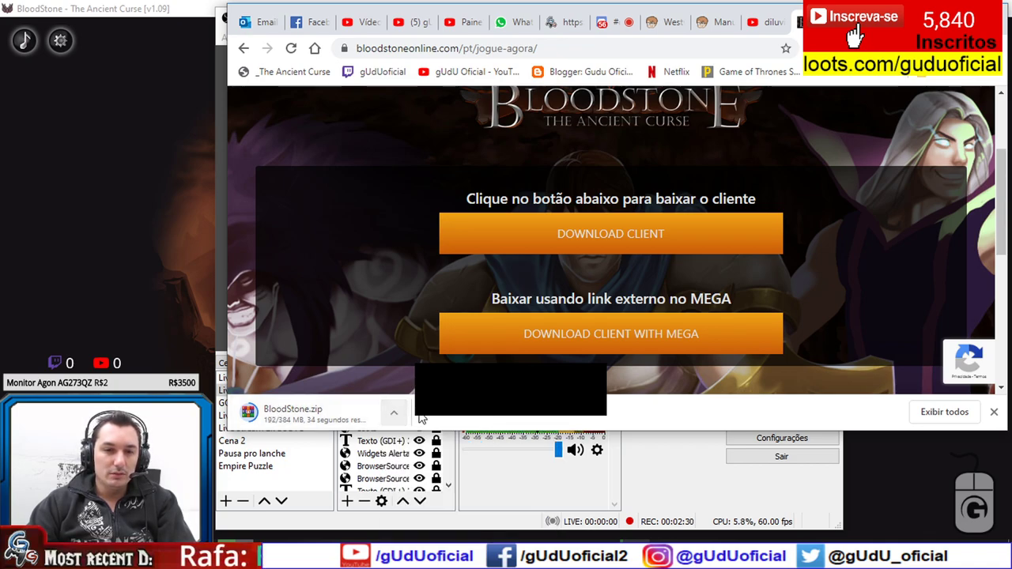
left_click(396, 417)
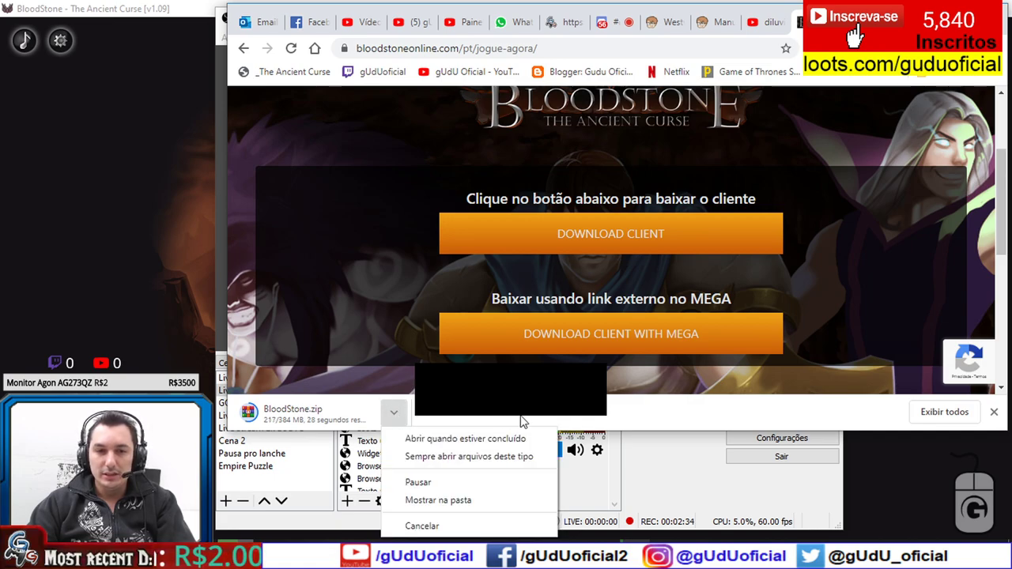
left_click(559, 417)
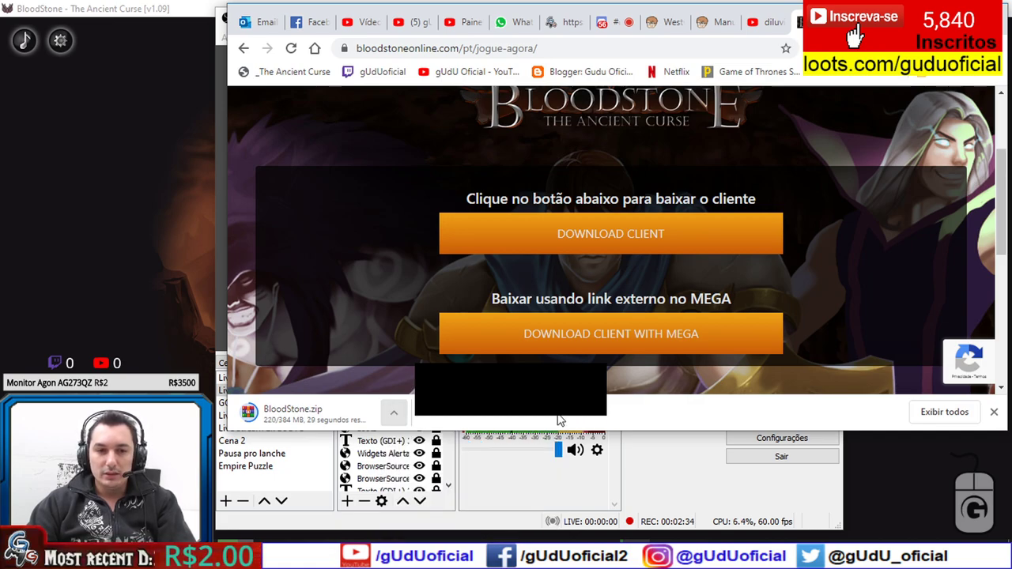
left_click(396, 417)
left_click(401, 501)
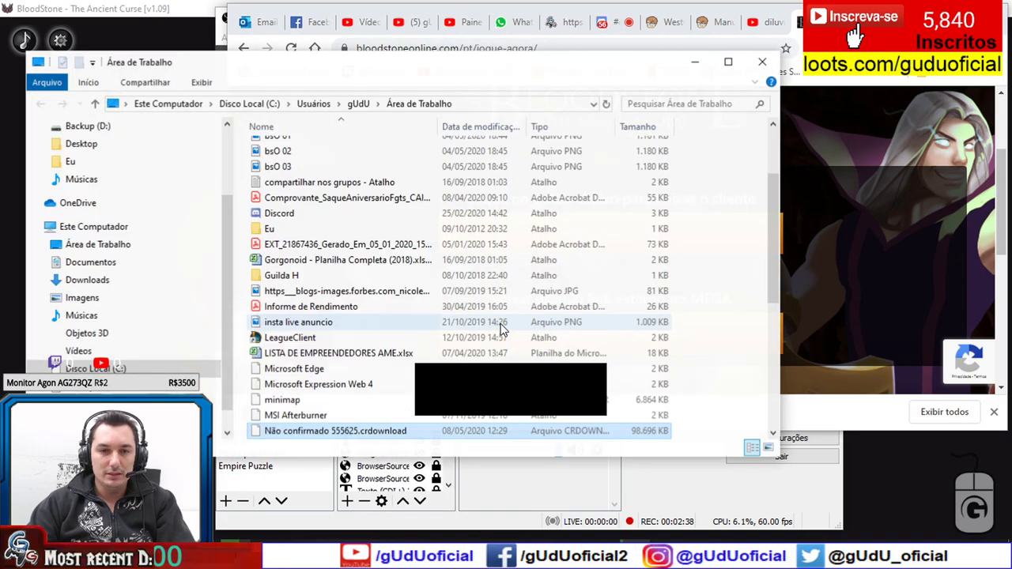
left_click_drag(529, 57, 608, 38)
scroll(419, 413, "down", 3)
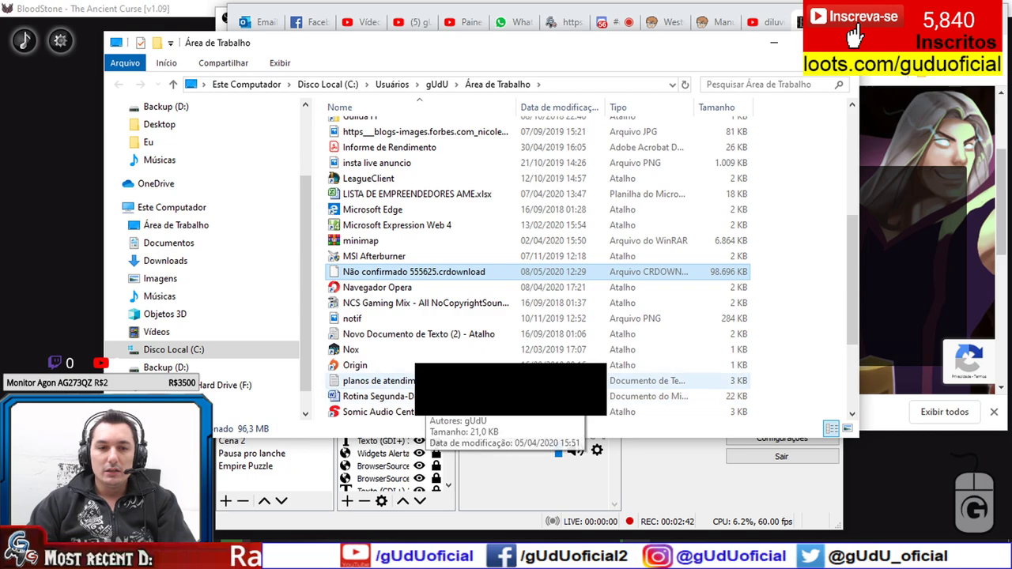
left_click(768, 46)
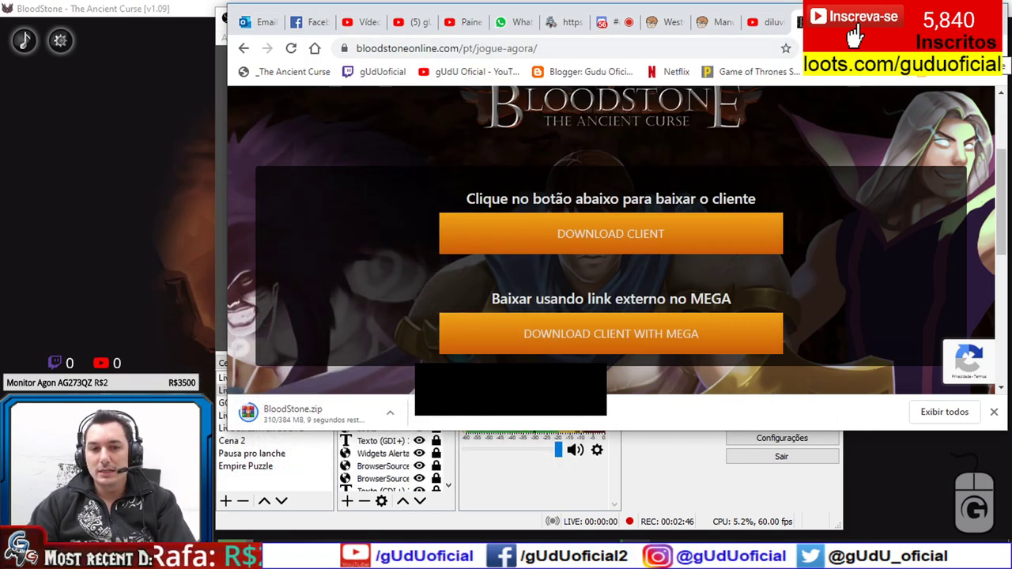
Open the browser's full download list and show the finished BloodStone.zip in its folder.
key("alt+f")
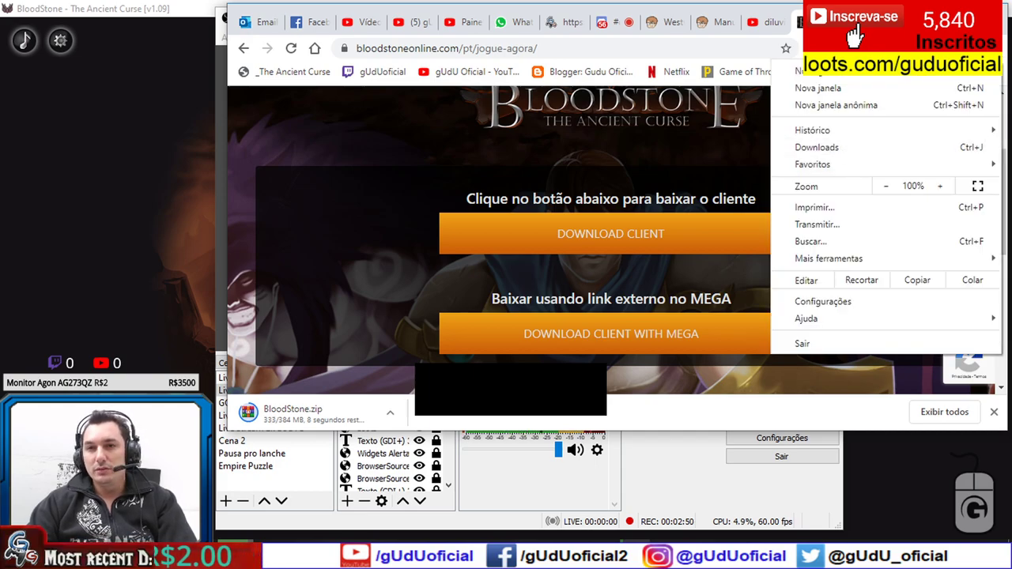
key("Escape")
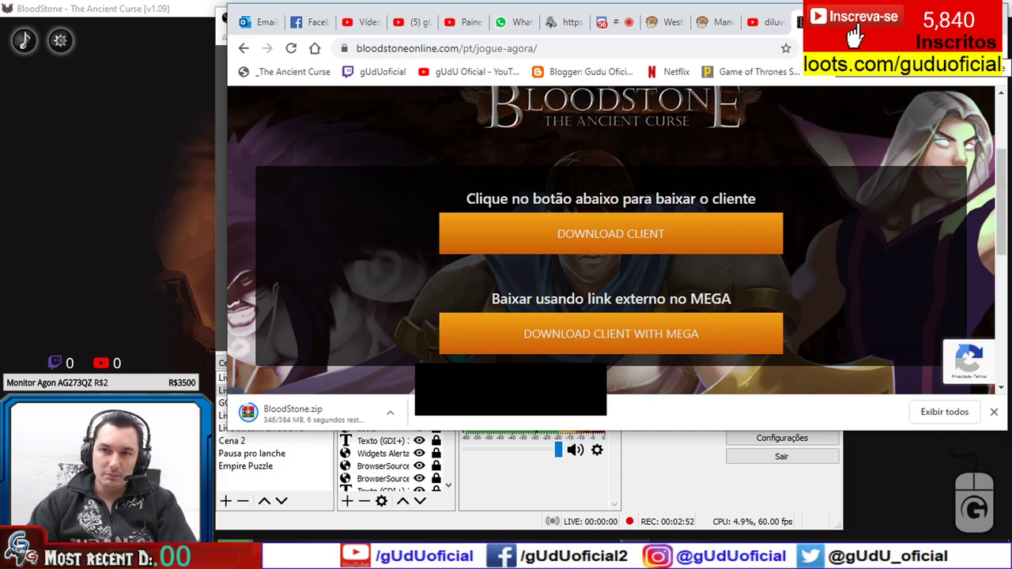
key("alt+f")
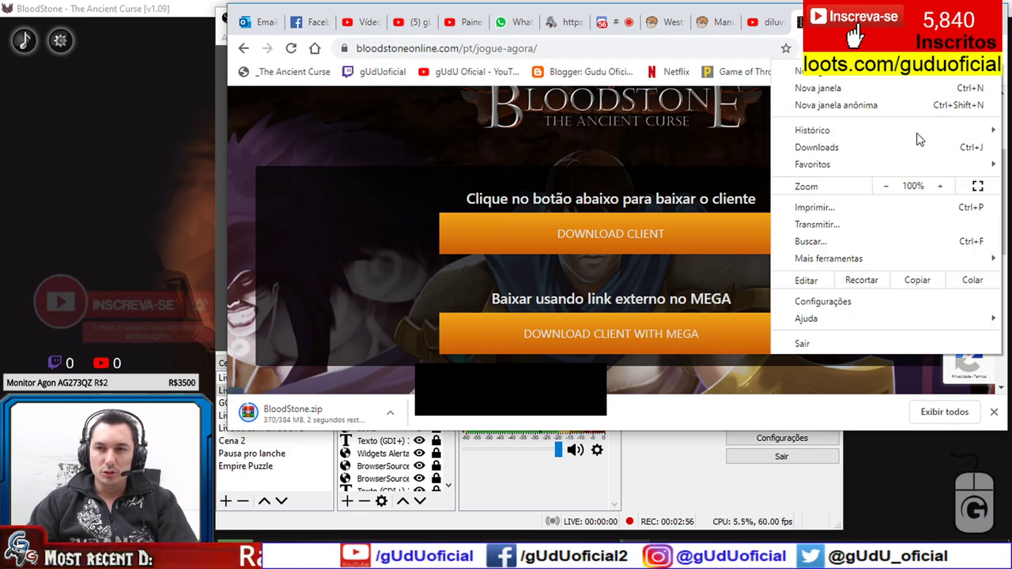
left_click(867, 150)
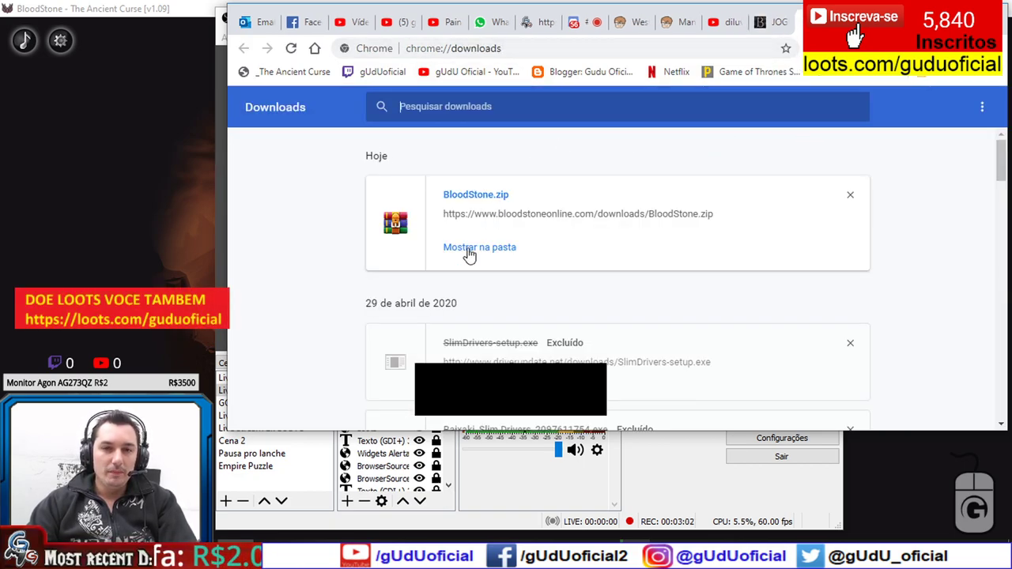
left_click(494, 250)
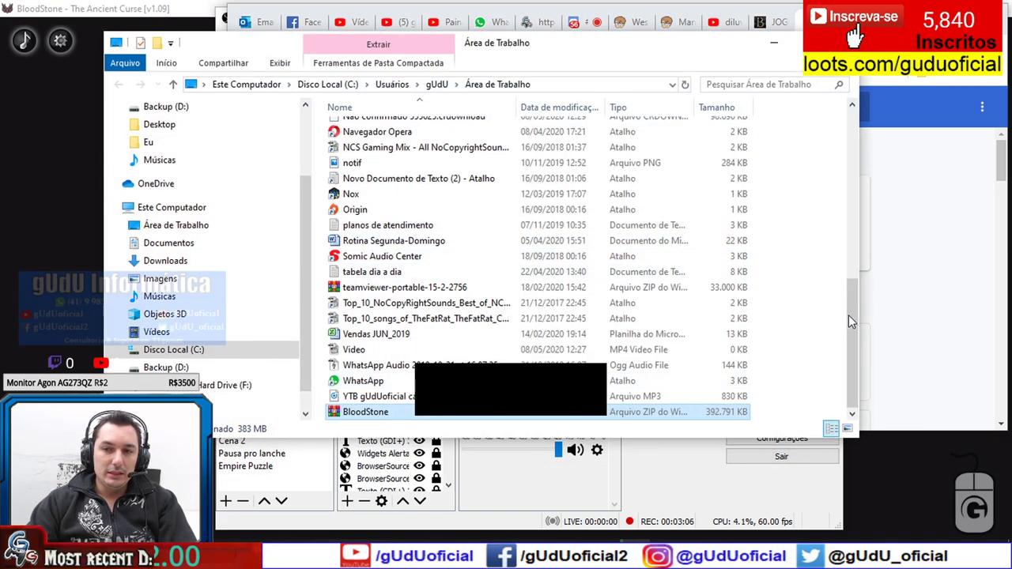
Open the BloodStone zip archive and select the BloodStone folder inside it.
double_click(404, 412)
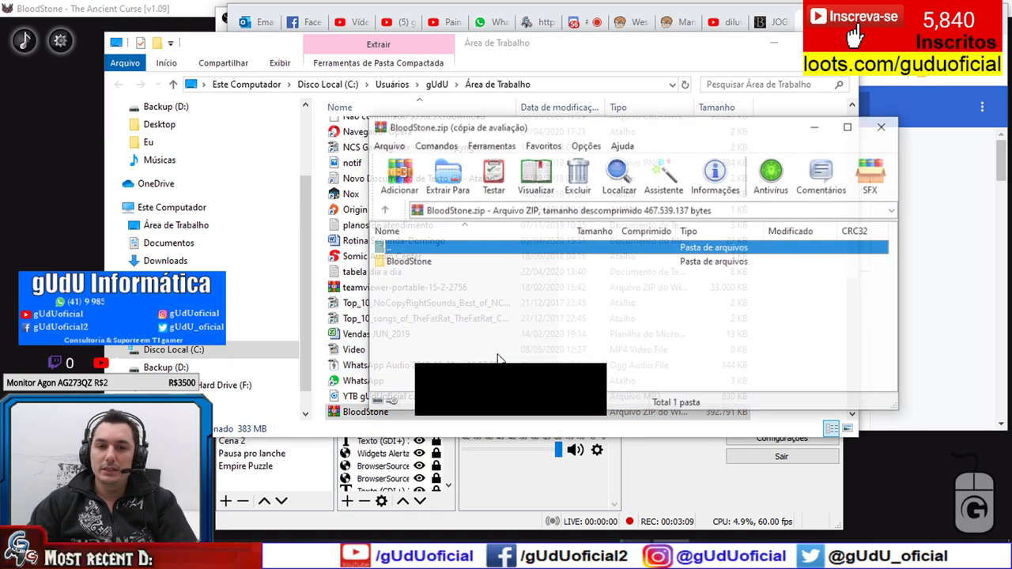
left_click(427, 269)
left_click(738, 277)
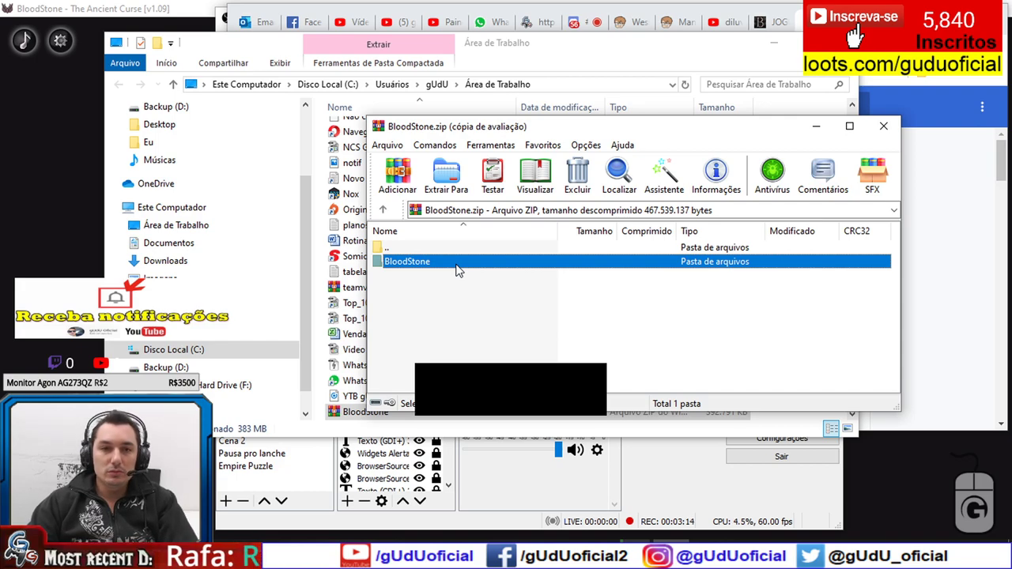
In File Explorer, go to the installed game's BloodStone folder inside JOGOS on the JOGOS (J:) drive.
left_click(303, 305)
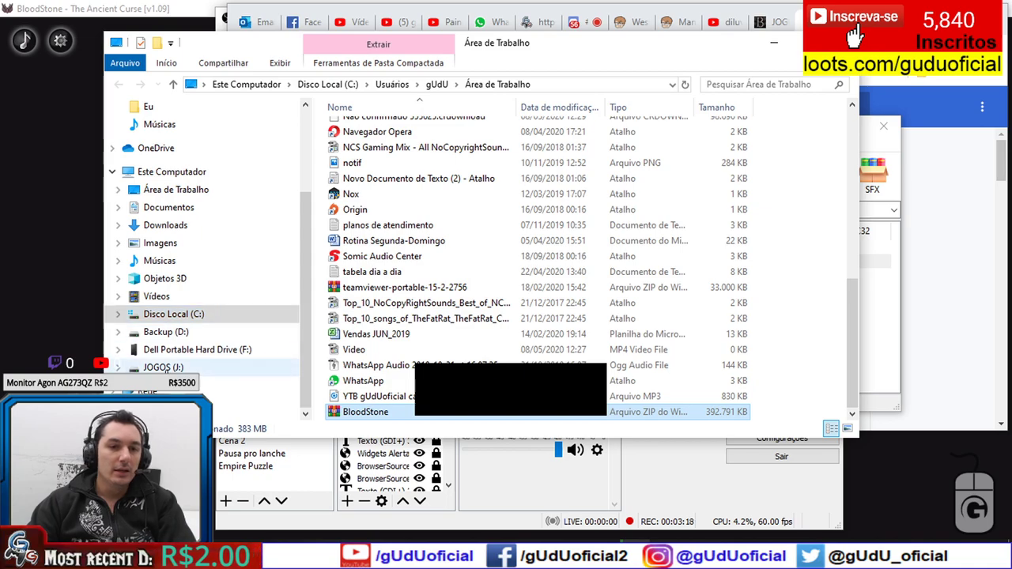
left_click(163, 367)
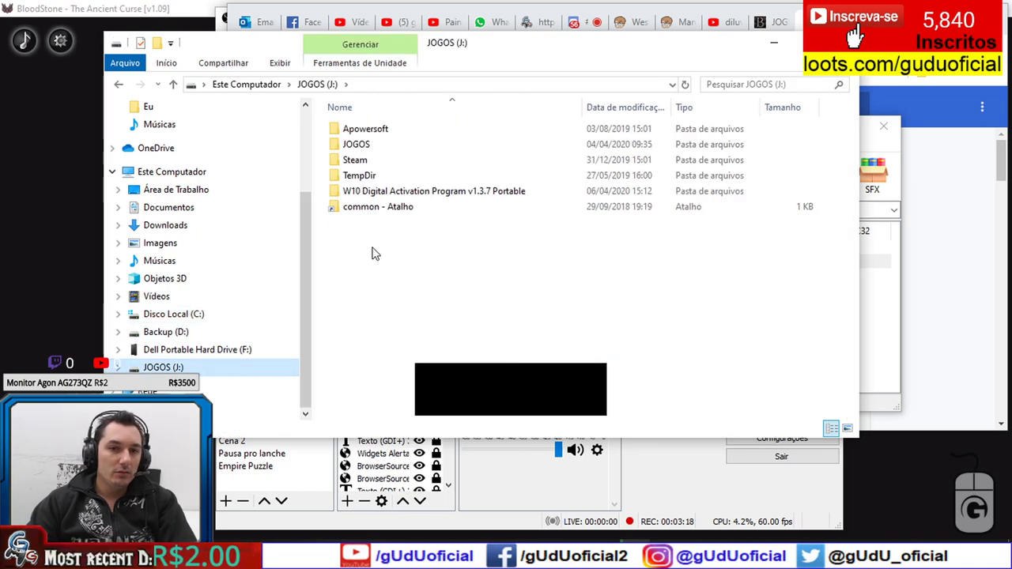
double_click(385, 148)
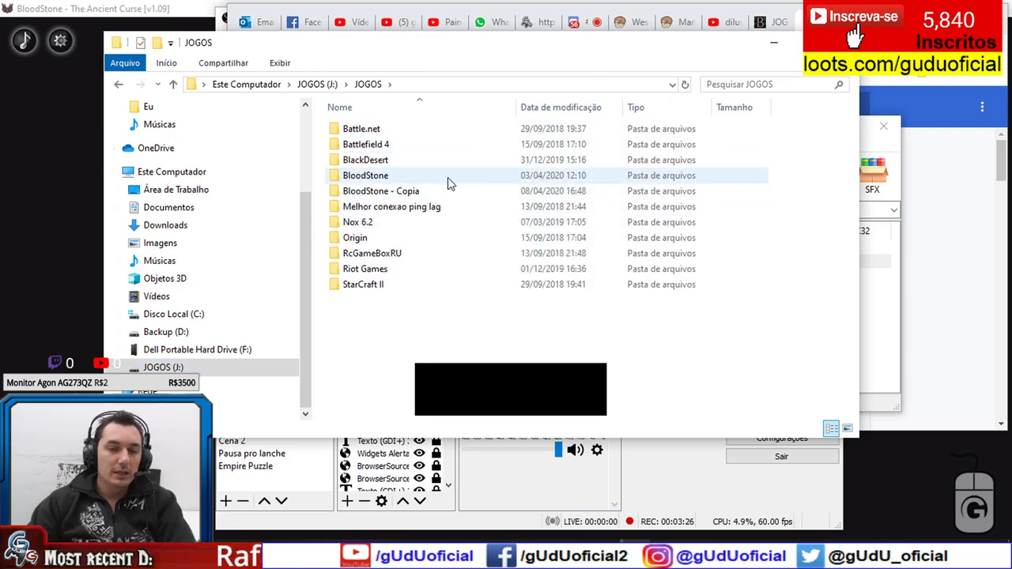
double_click(393, 178)
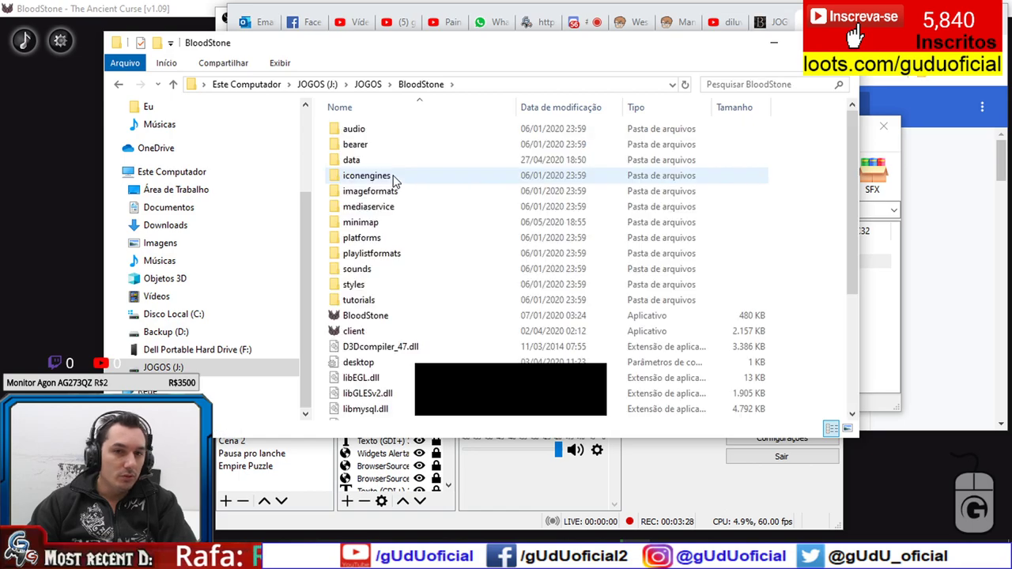
Return to the archive, enter its BloodStone folder beside the installed one, and select the data folder.
left_click(884, 409)
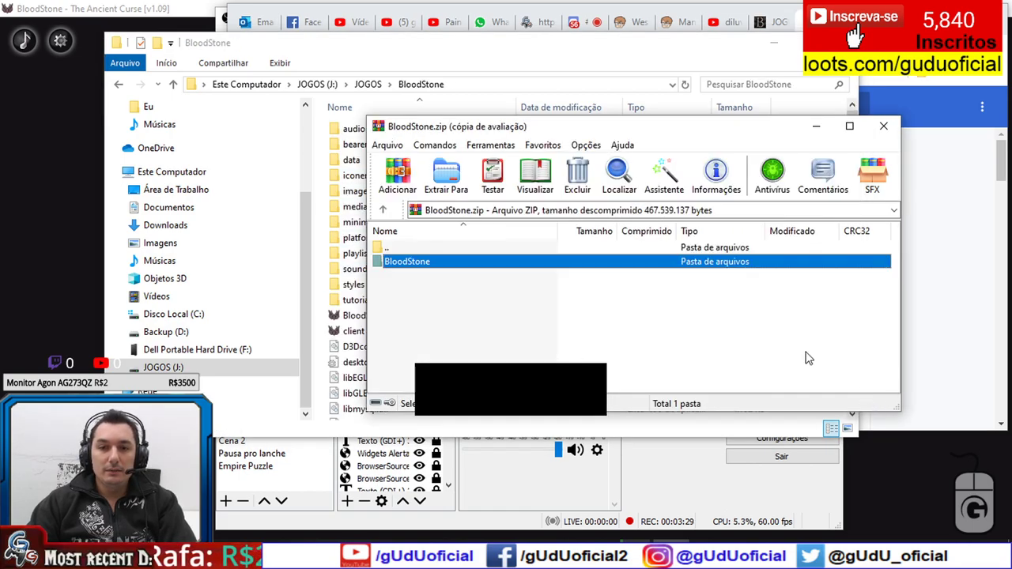
double_click(436, 260)
left_click_drag(617, 127, 679, 113)
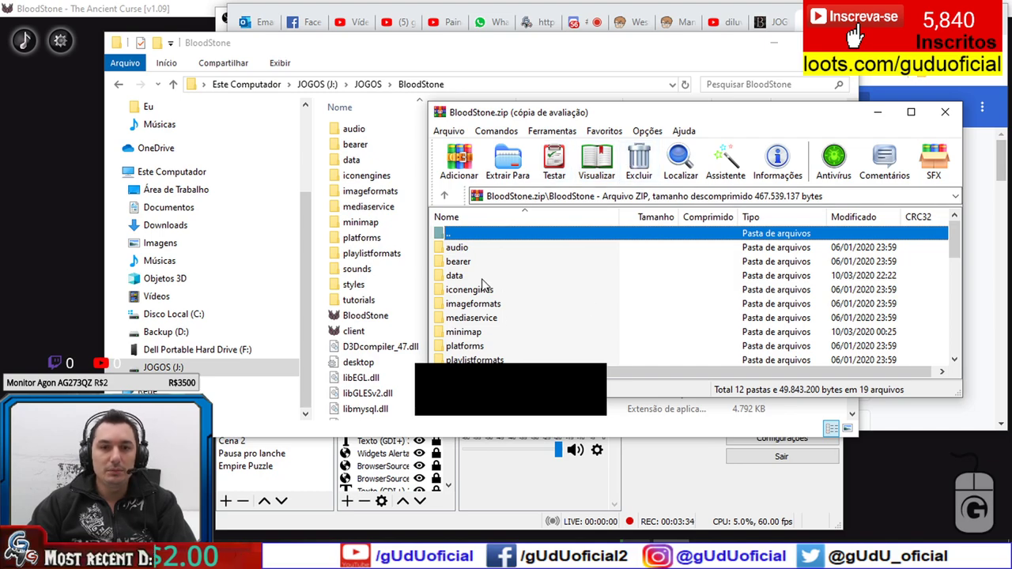
left_click(455, 276)
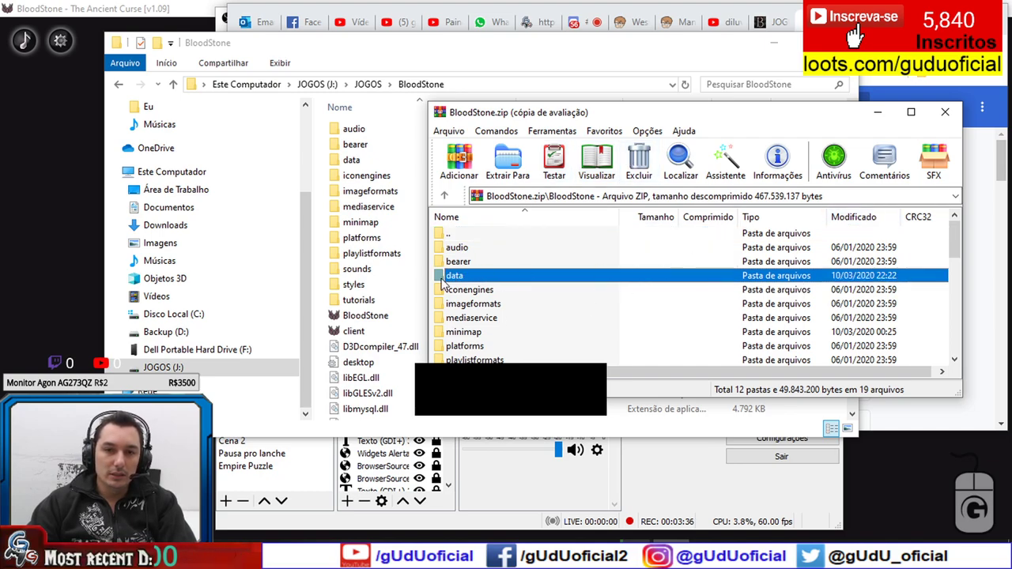
Open the installed game's data folder in File Explorer and select bloodstone.mrk.
left_click(352, 161)
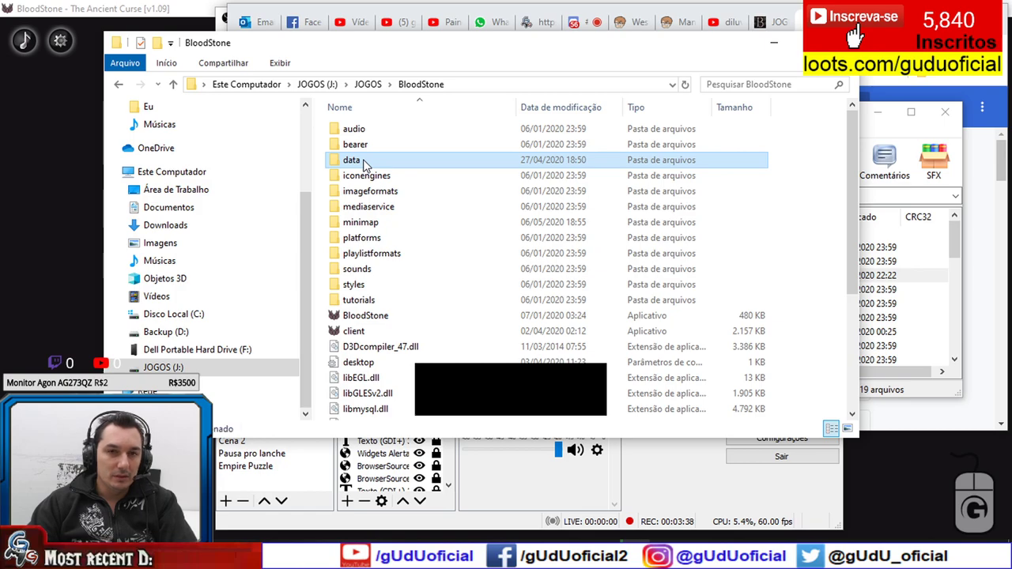
double_click(352, 160)
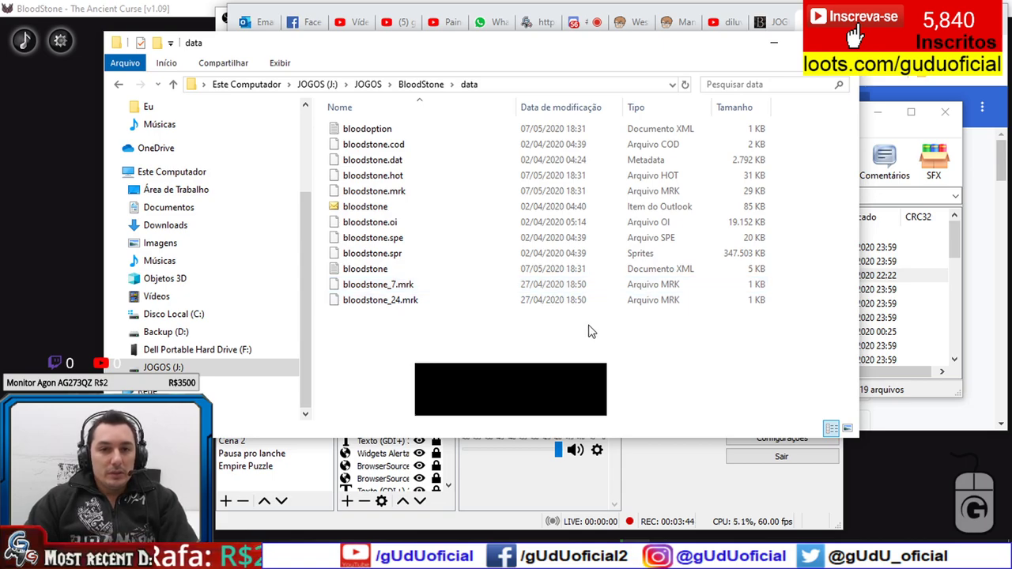
left_click(411, 194)
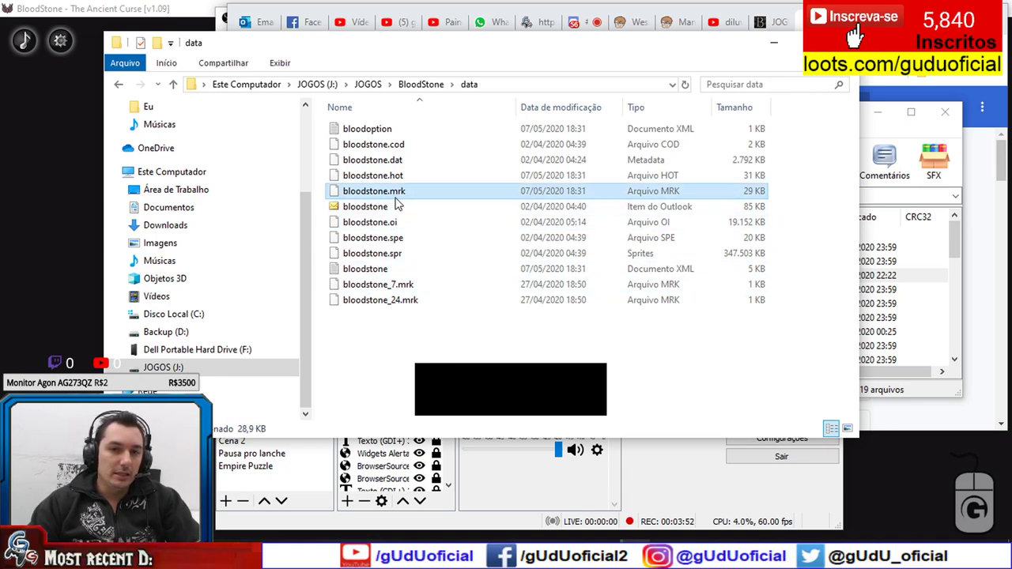
Sort the data folder by modification date and point out bloodstone.hot, the bloodstone XML document and bloodoption.
left_click(571, 108)
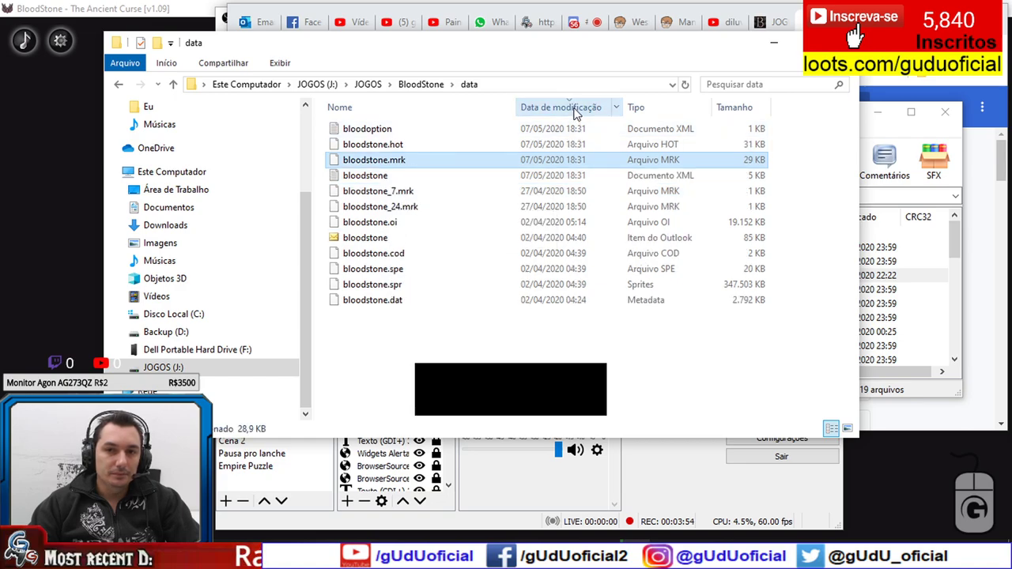
left_click(405, 147)
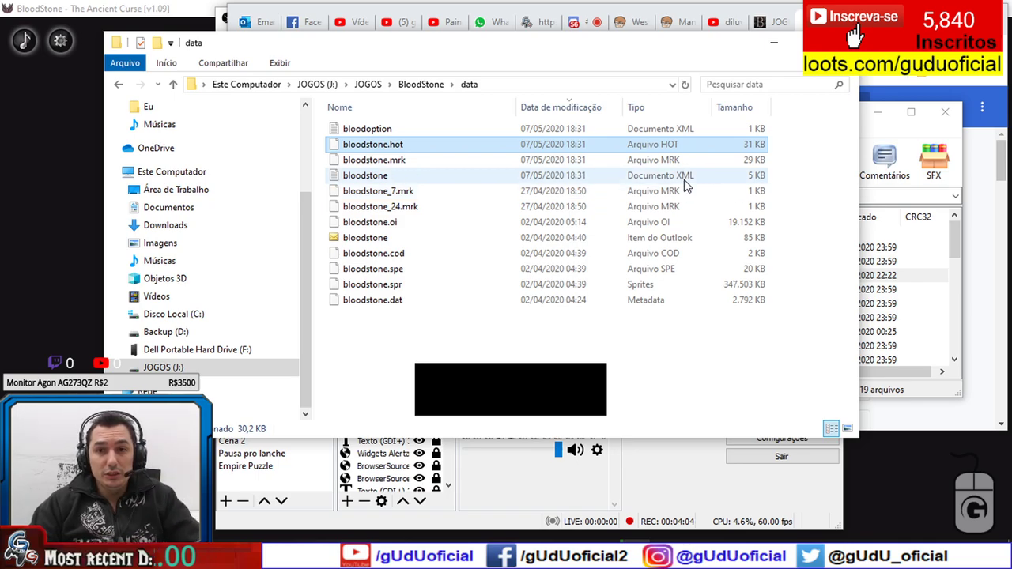
left_click(659, 182)
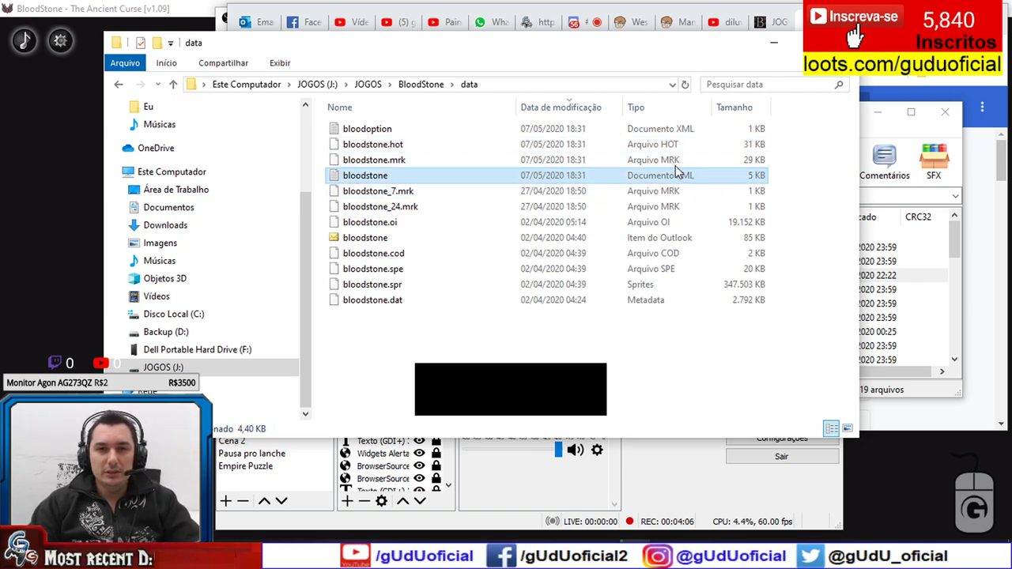
left_click(671, 134)
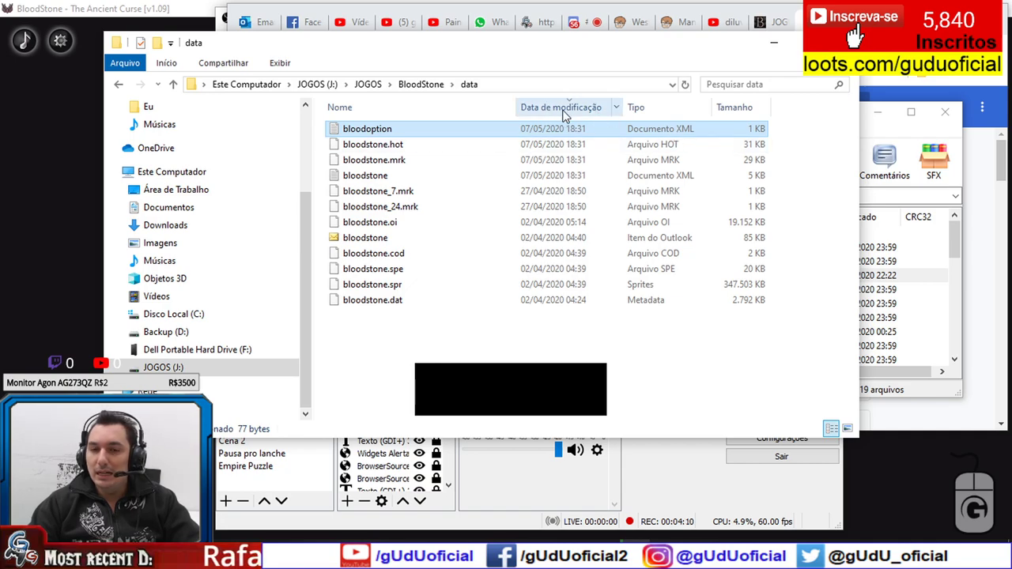
left_click(664, 113)
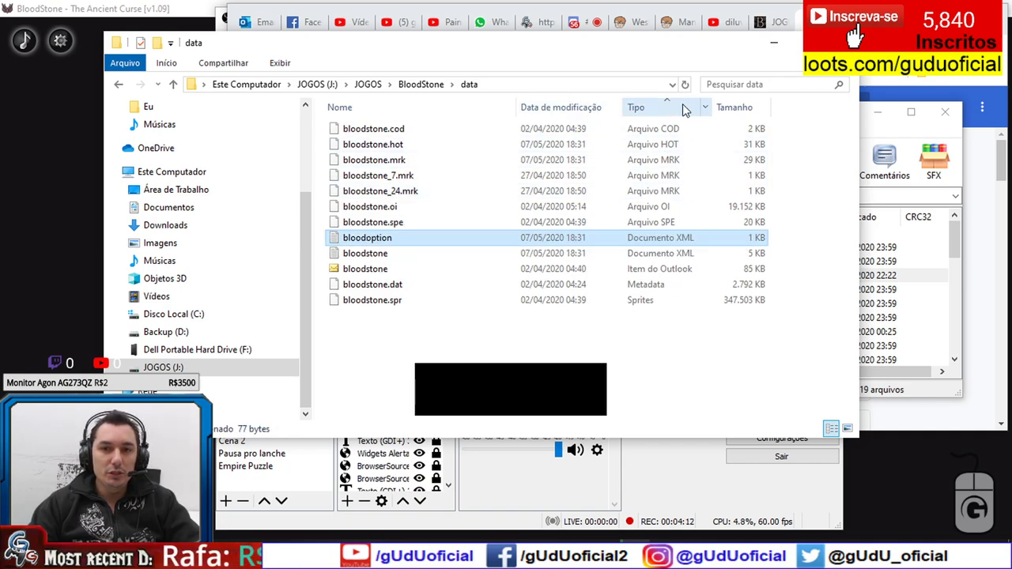
left_click(563, 106)
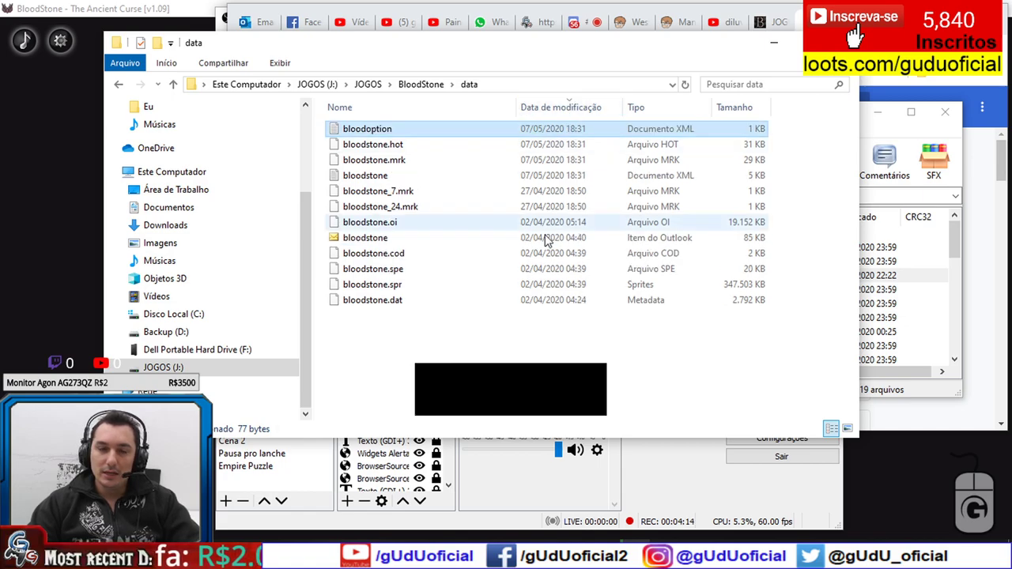
Check the Detalhes layout among the data folder's view options.
right_click(570, 340)
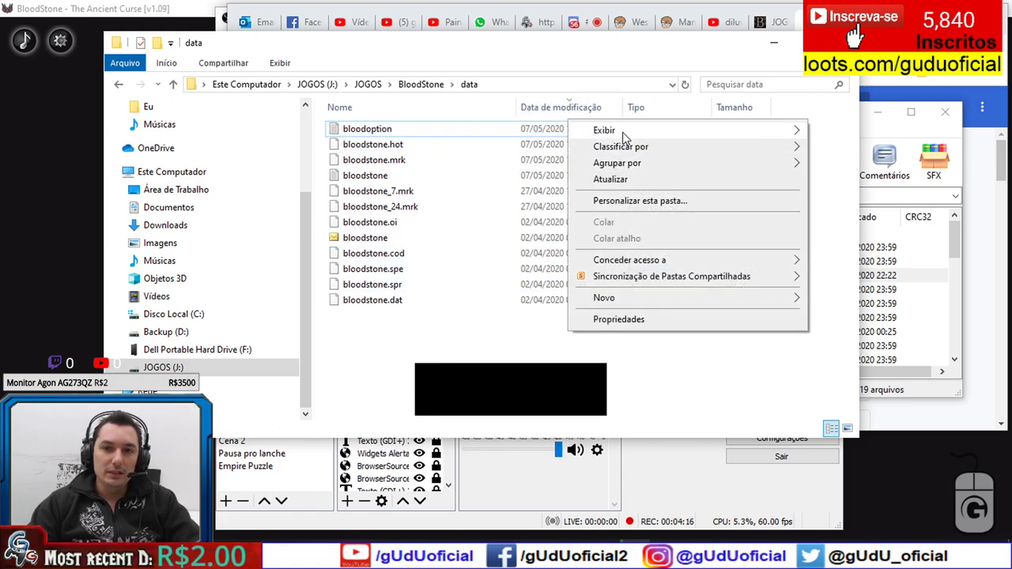
mouse_move(622, 132)
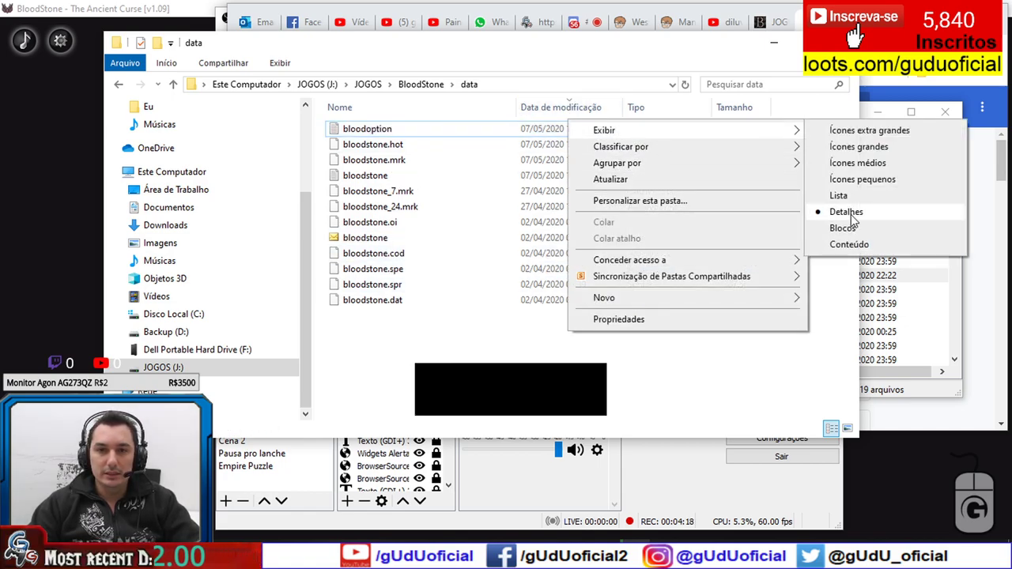
left_click(402, 395)
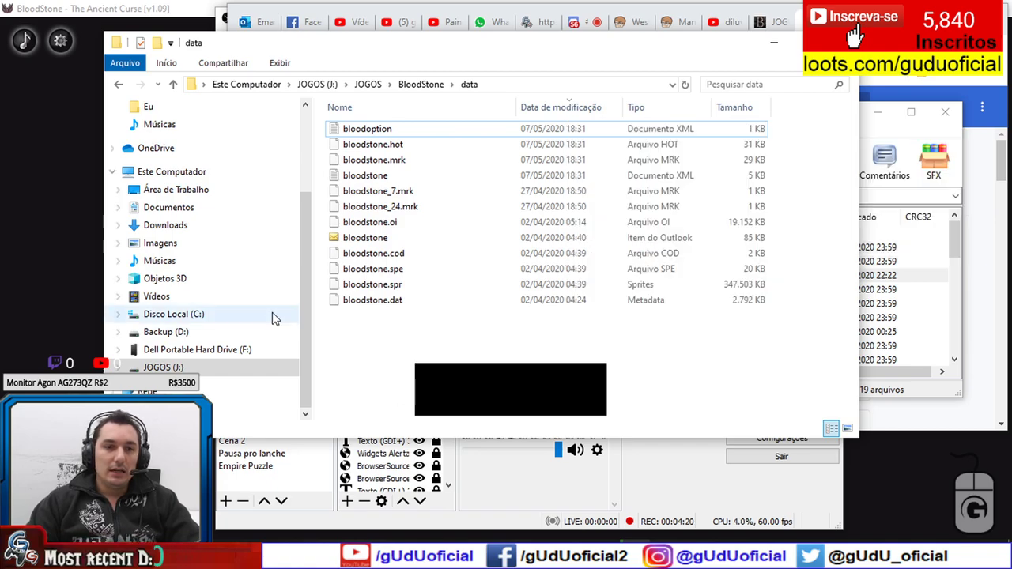
Switch from the game's data folder to the Downloads folder in Acesso rápido.
scroll(270, 320, "up", 3)
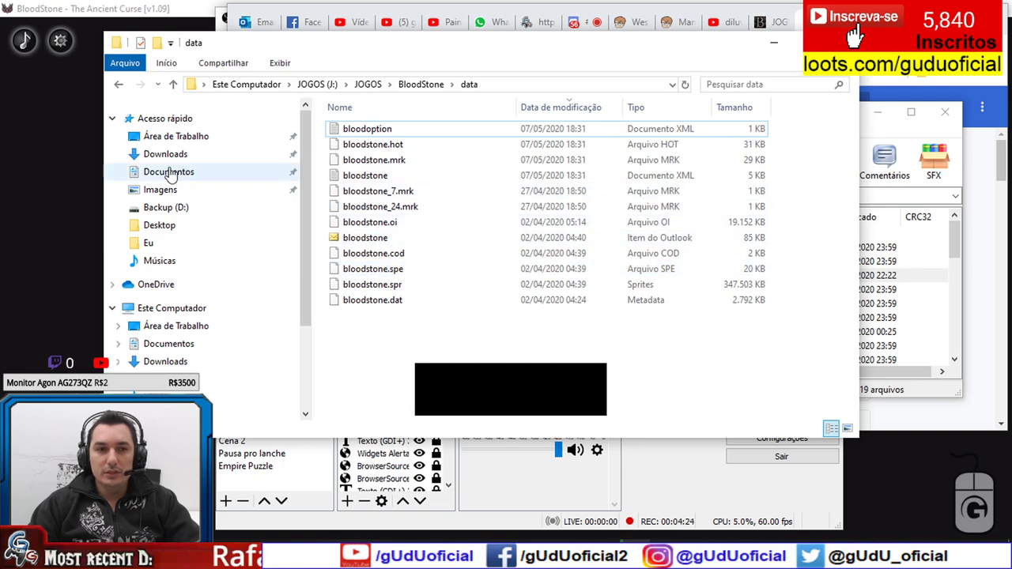
left_click(176, 157)
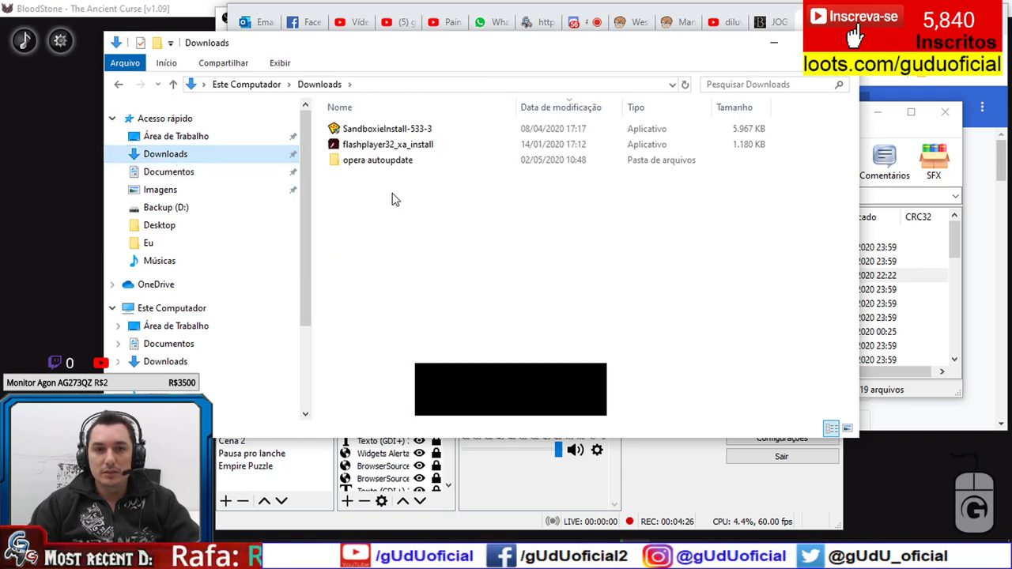
Return to the game's data folder and display its files as Ícones grandes.
left_click(118, 85)
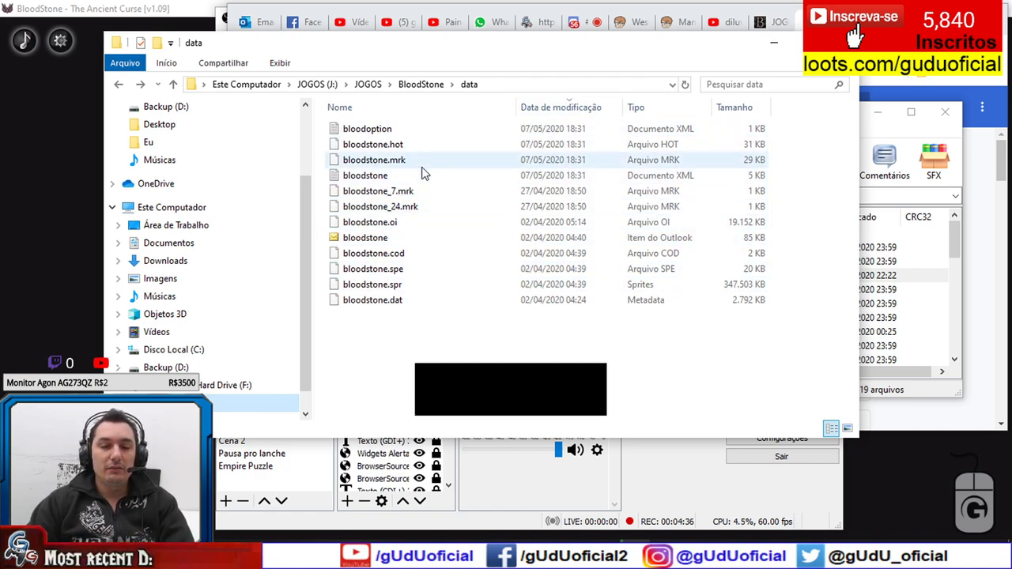
right_click(479, 367)
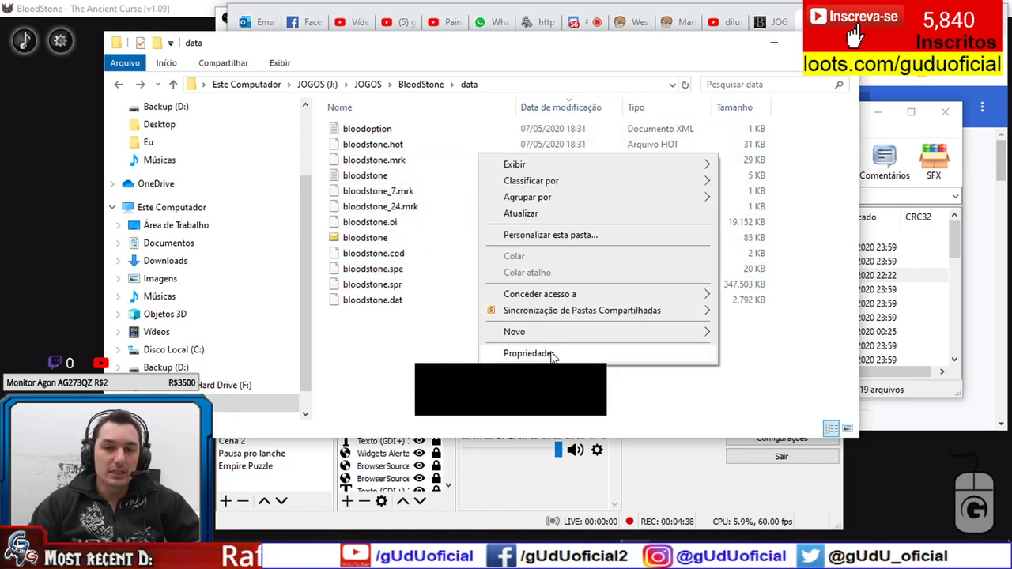
mouse_move(577, 166)
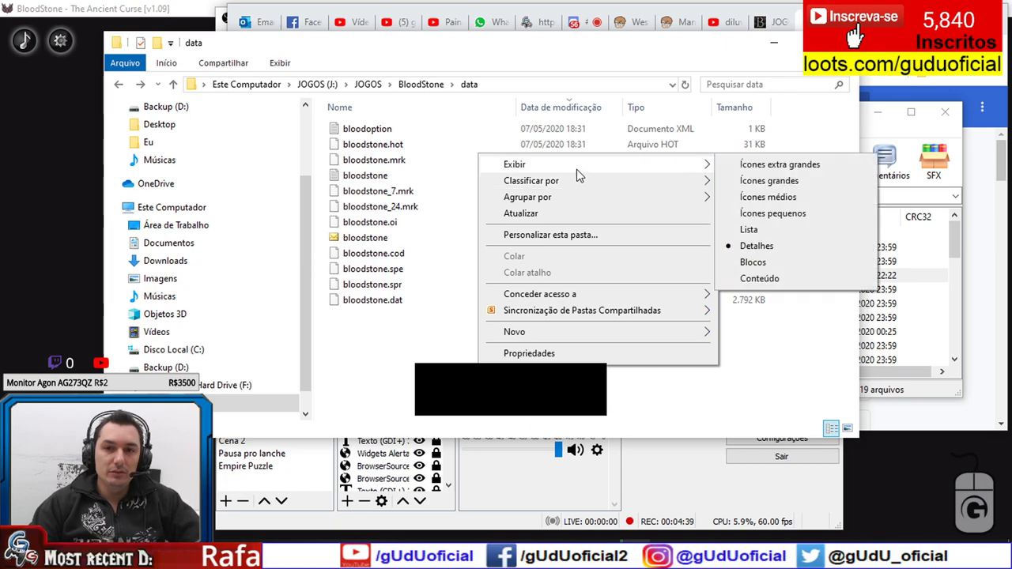
left_click(813, 183)
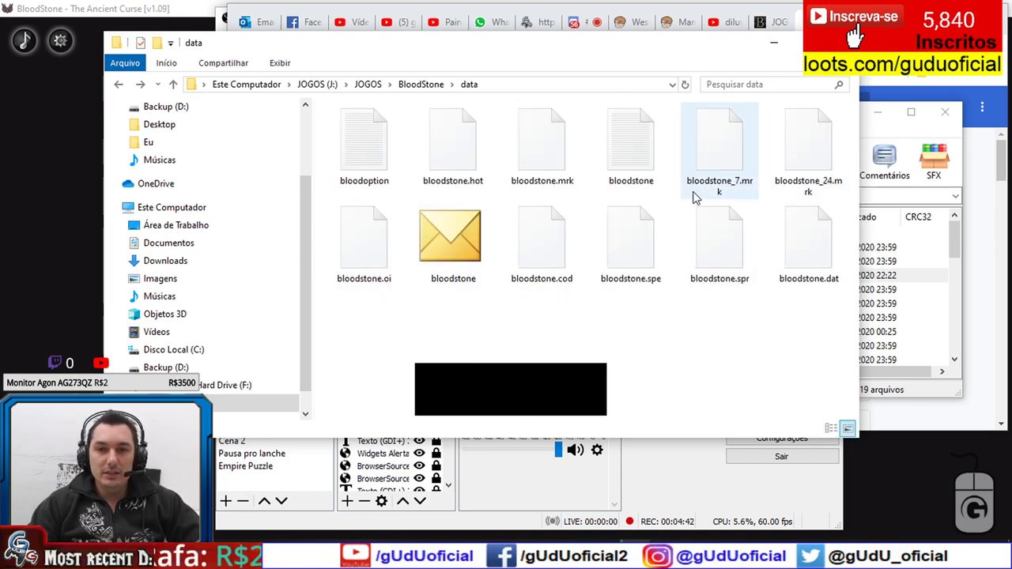
Set the data folder's layout back to Detalhes and sort its files by modification date.
right_click(553, 341)
mouse_move(633, 141)
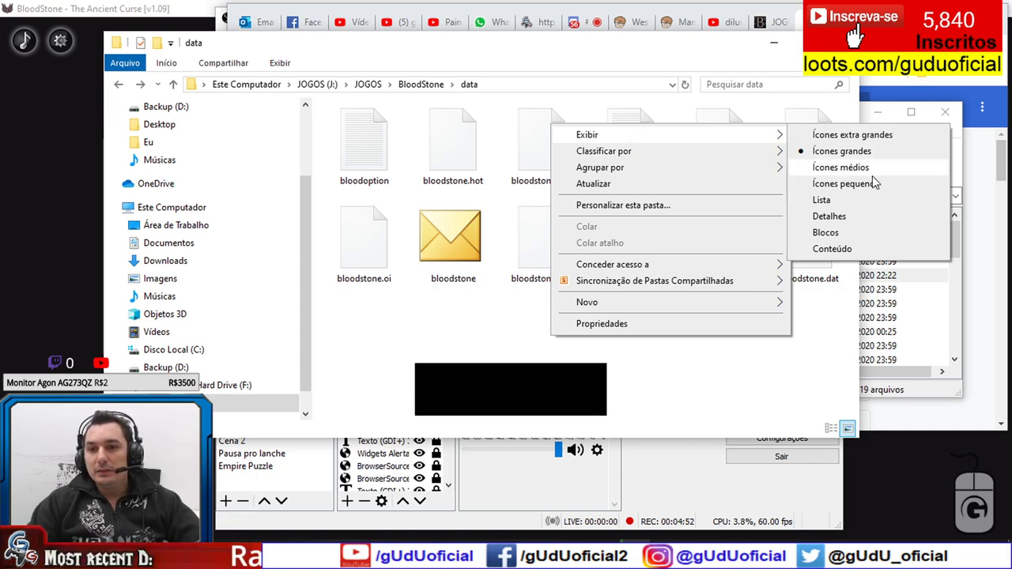
left_click(866, 220)
left_click(563, 108)
left_click(567, 108)
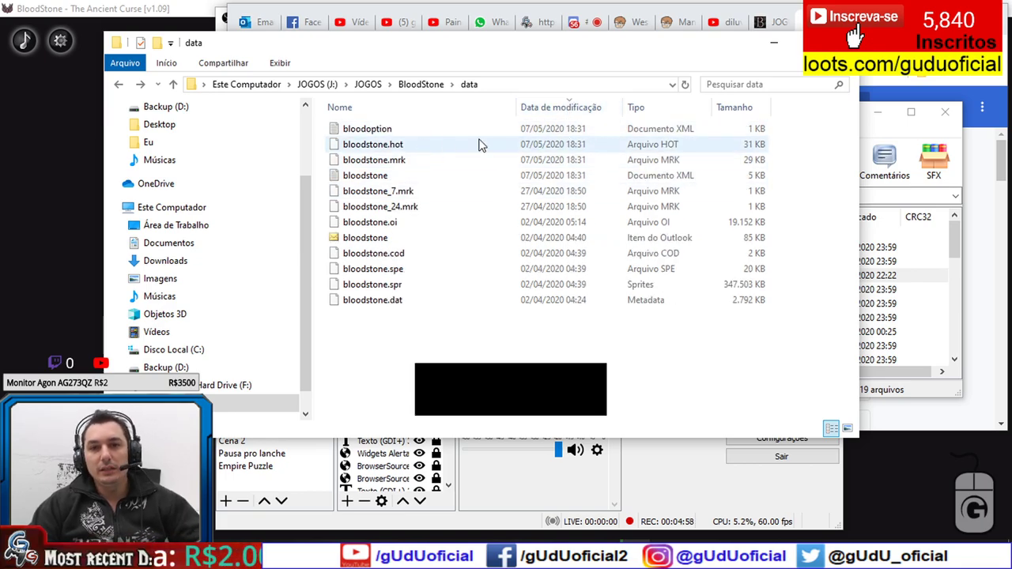
Duplicate the six files from bloodoption through bloodstone_24.mrk inside the data folder and delete the duplicates.
left_click(652, 131)
key("shift+Down")
key("shift+Down")
key("shift+Down")
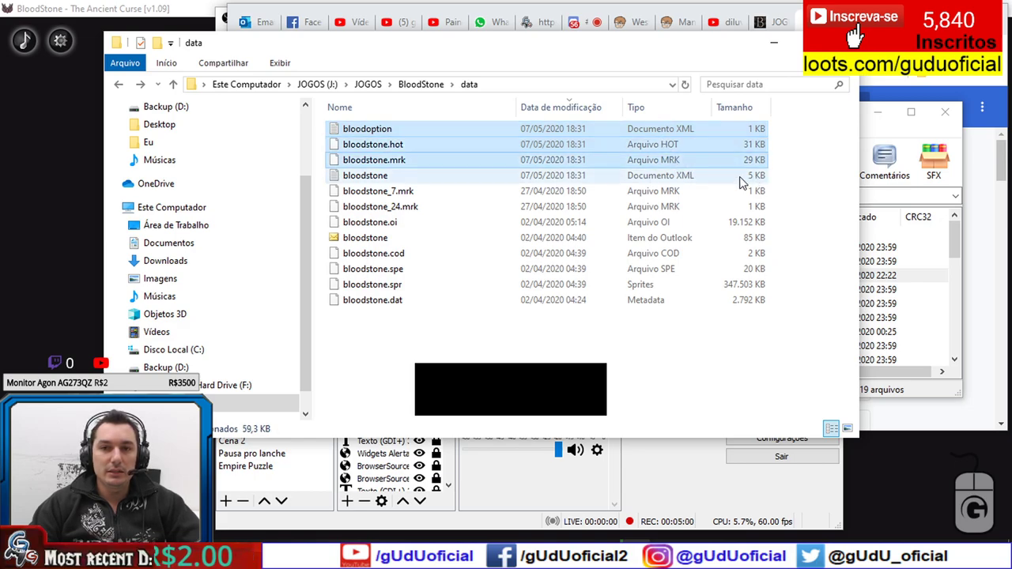
left_click(716, 206, "shift")
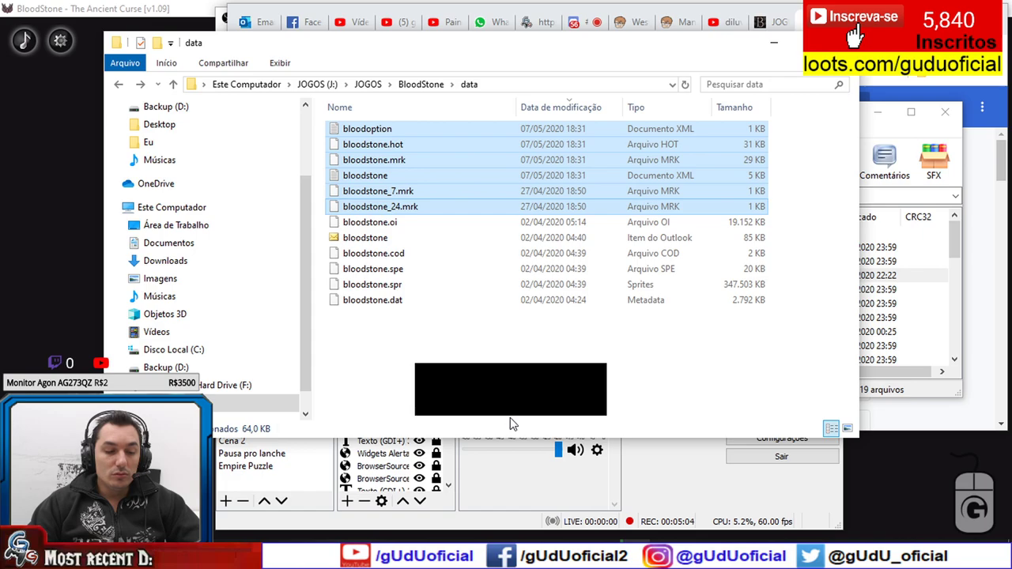
key("ctrl+v")
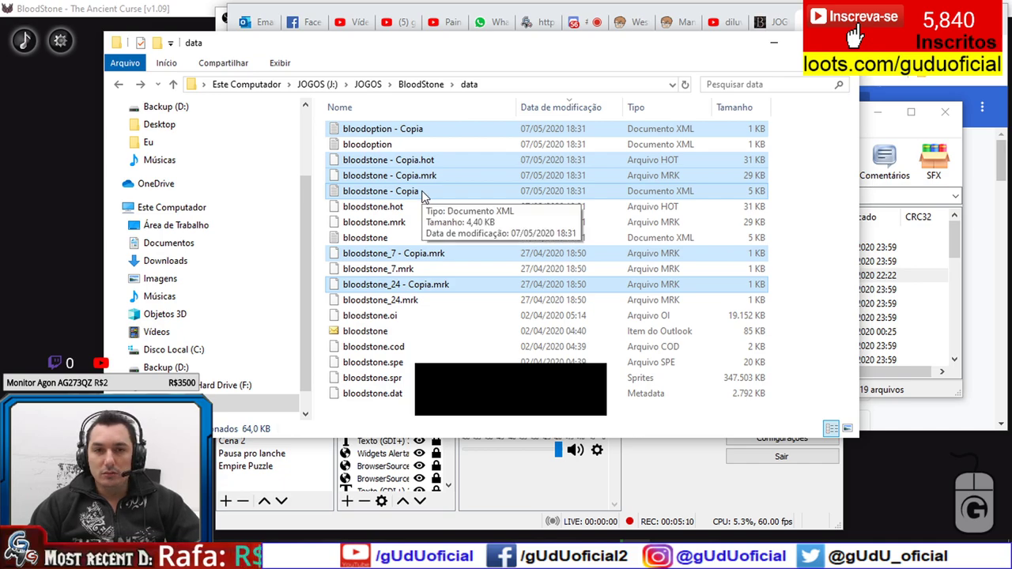
key("Delete")
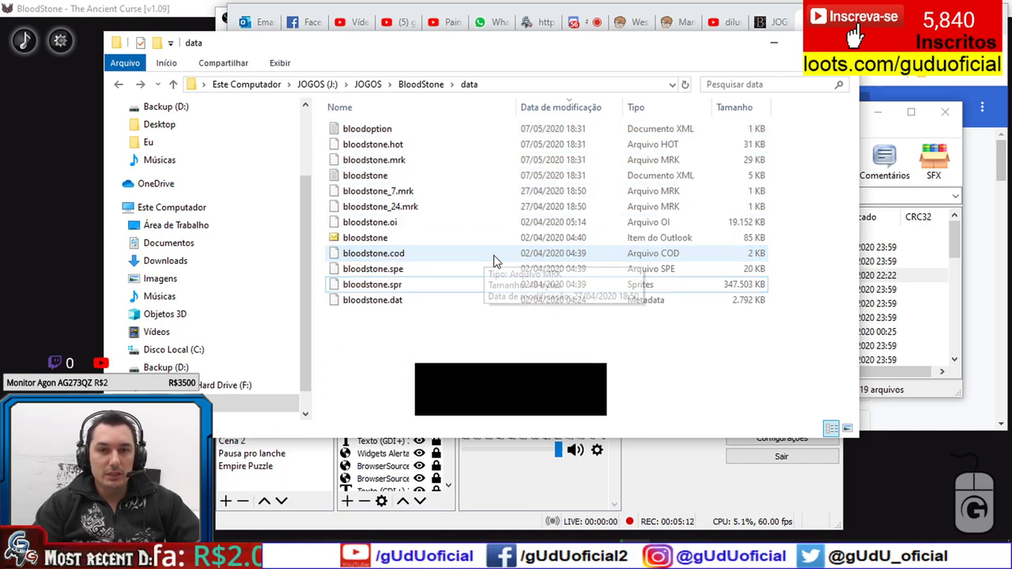
Select and copy the six settings files from bloodoption through bloodstone_24.mrk in the data folder.
left_click_drag(721, 119, 716, 142)
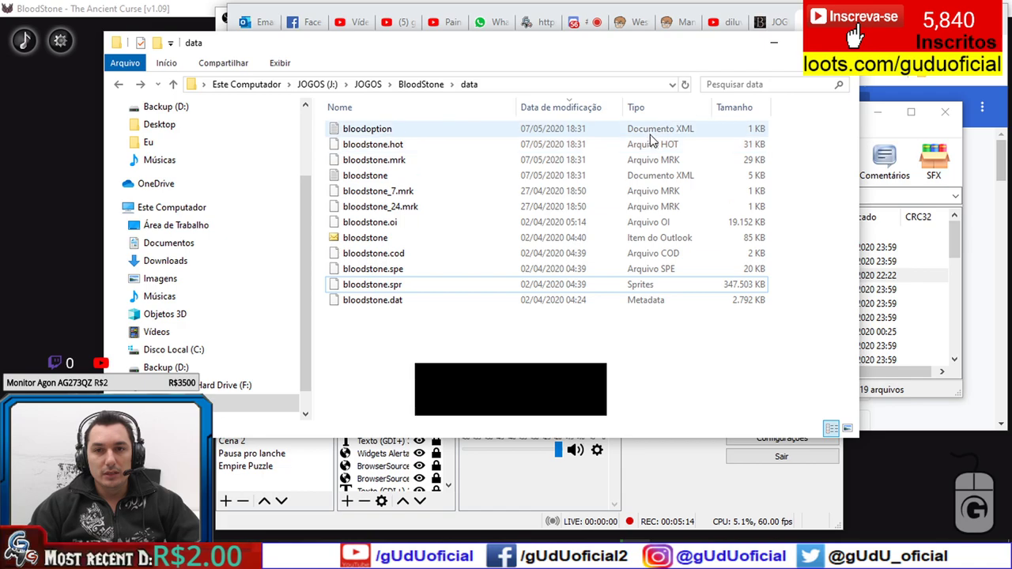
left_click_drag(664, 170, 704, 209)
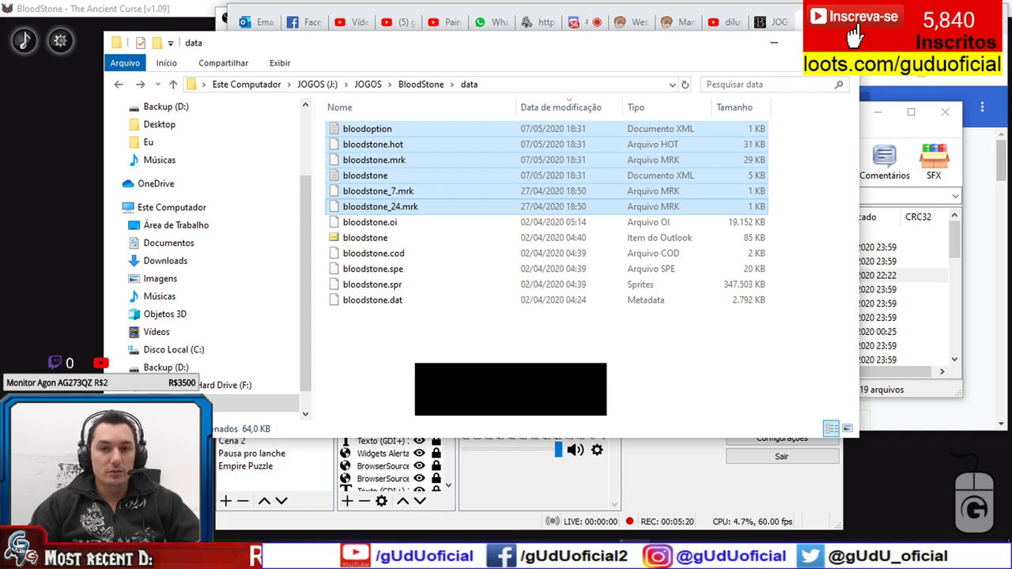
left_click(543, 355)
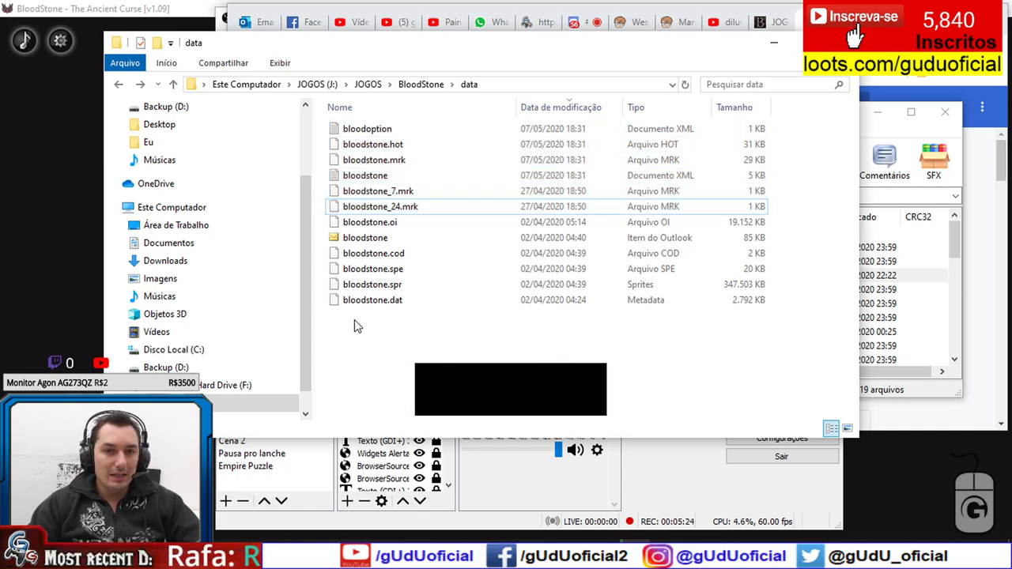
Create a folder named backup inside the data folder, paste the copied settings files into it and return to the data folder.
right_click(432, 337)
mouse_move(531, 301)
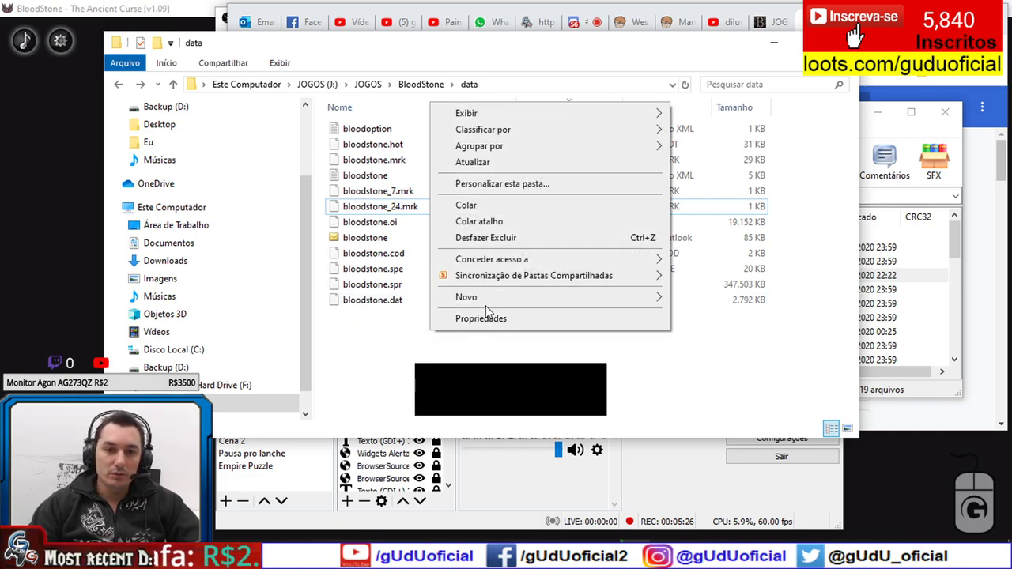
left_click(701, 293)
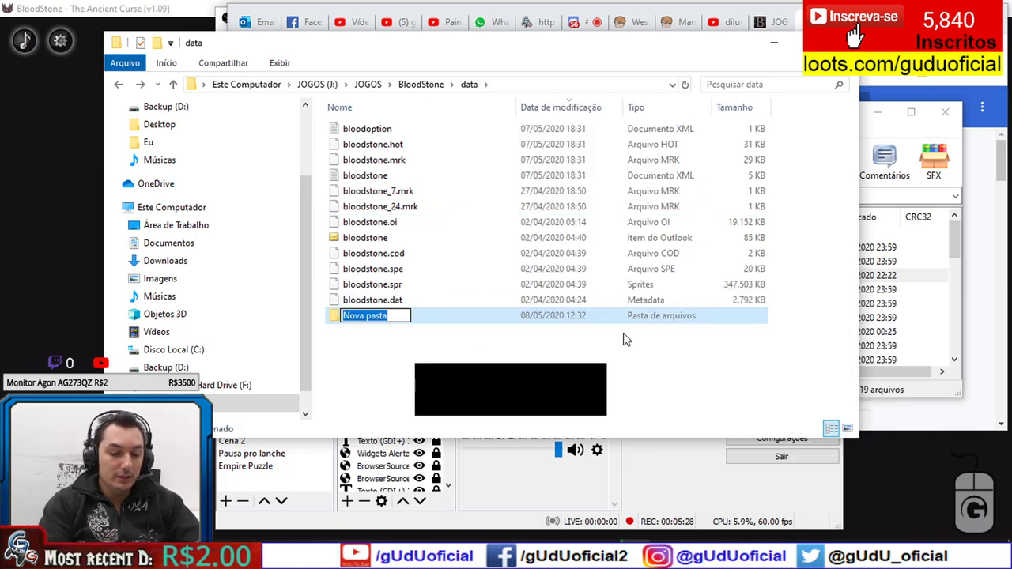
type("backup")
key("Return")
key("Return")
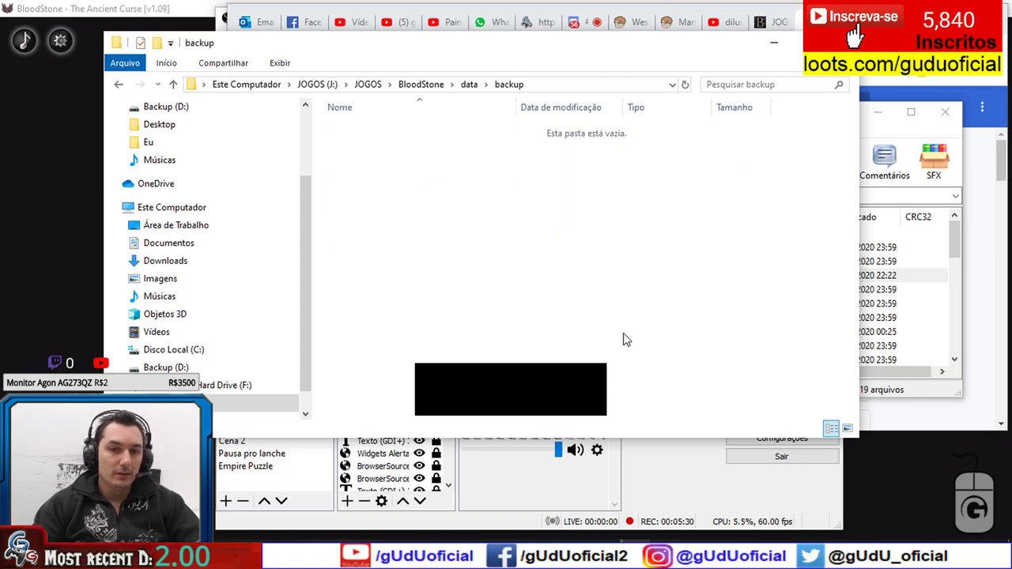
key("ctrl+v")
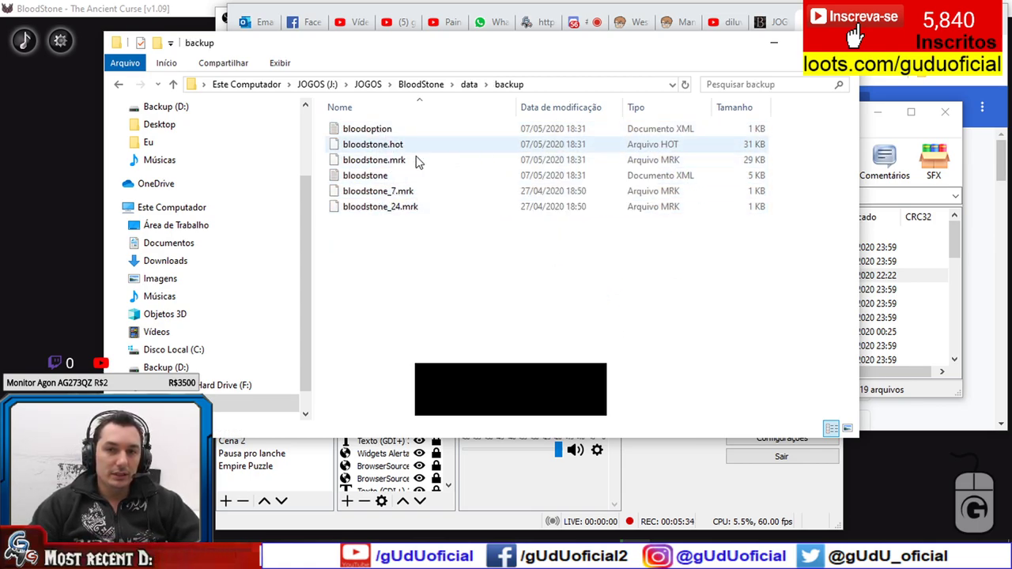
left_click(118, 84)
Switch to BloodStone.zip in WinRAR, open its data folder and place the window beside the installed game's file list.
left_click(957, 240)
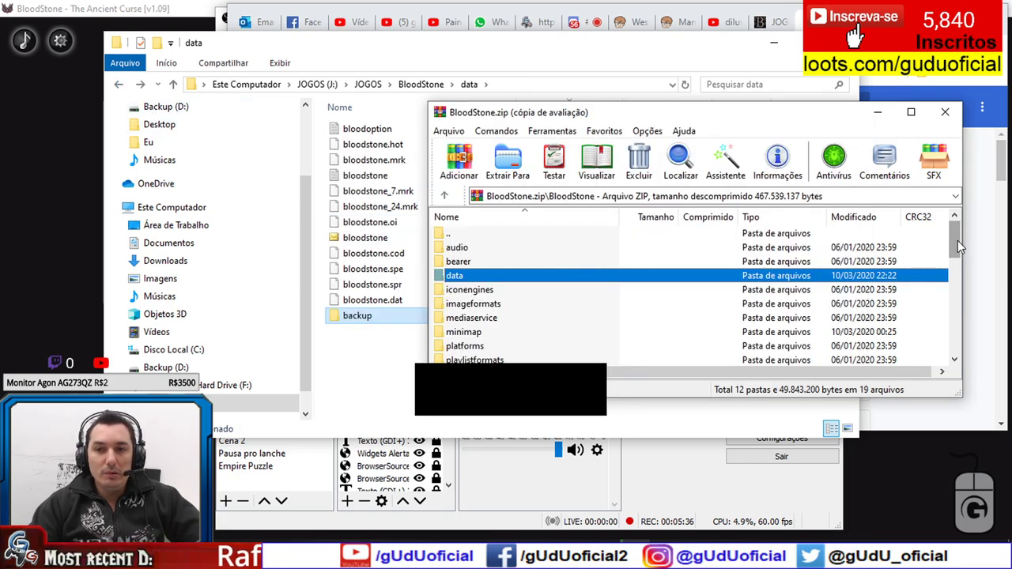
double_click(517, 275)
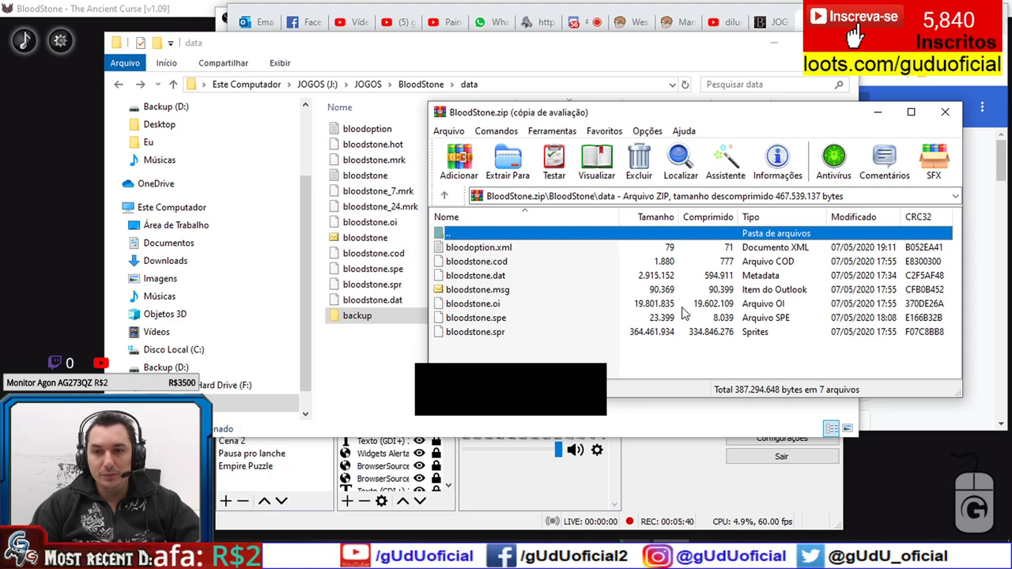
left_click(490, 249)
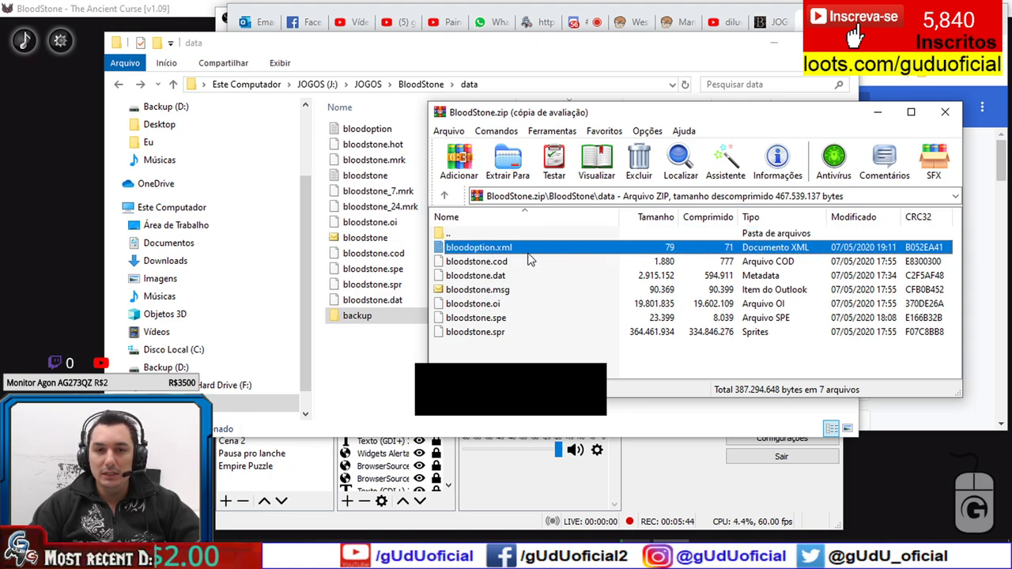
left_click(498, 276)
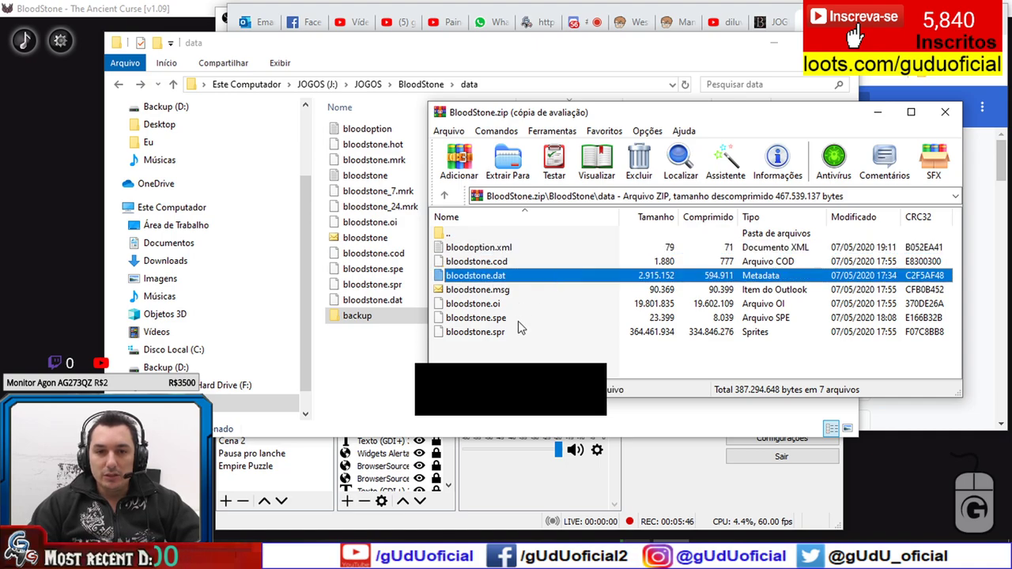
left_click_drag(576, 123, 714, 72)
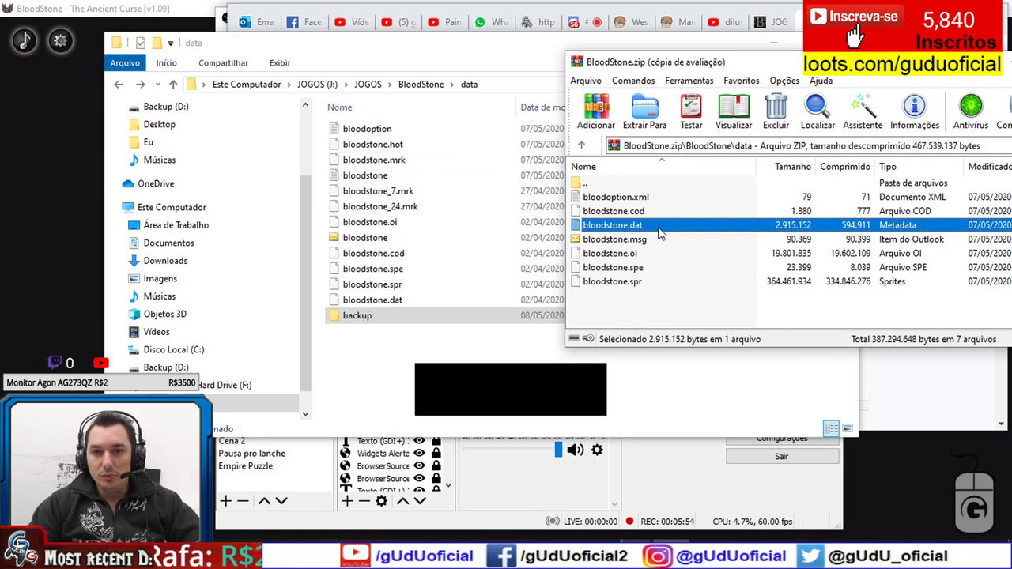
View the contents of bloodoption.xml inside the archive's data folder and close the viewer.
left_click(640, 201)
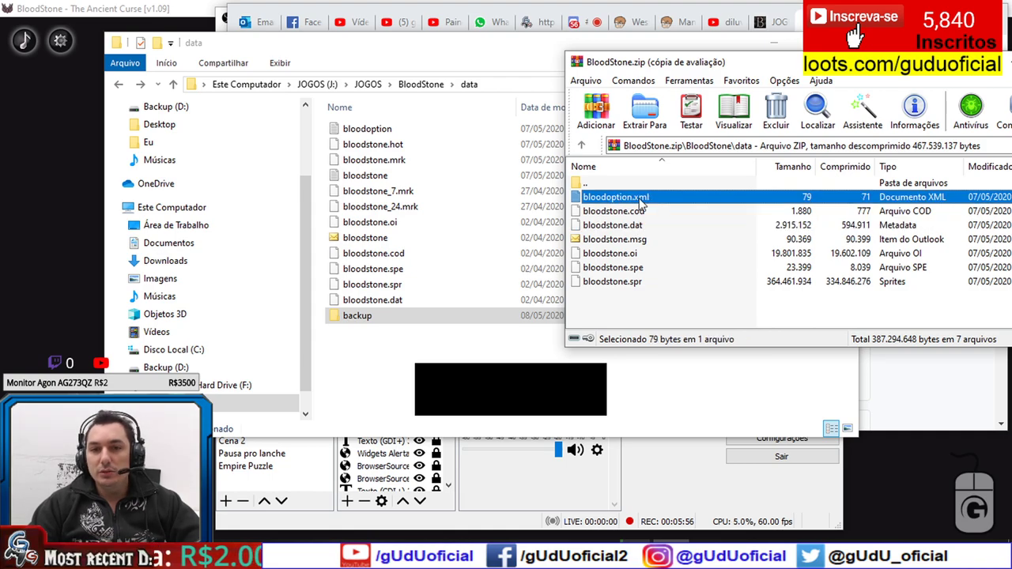
double_click(616, 201)
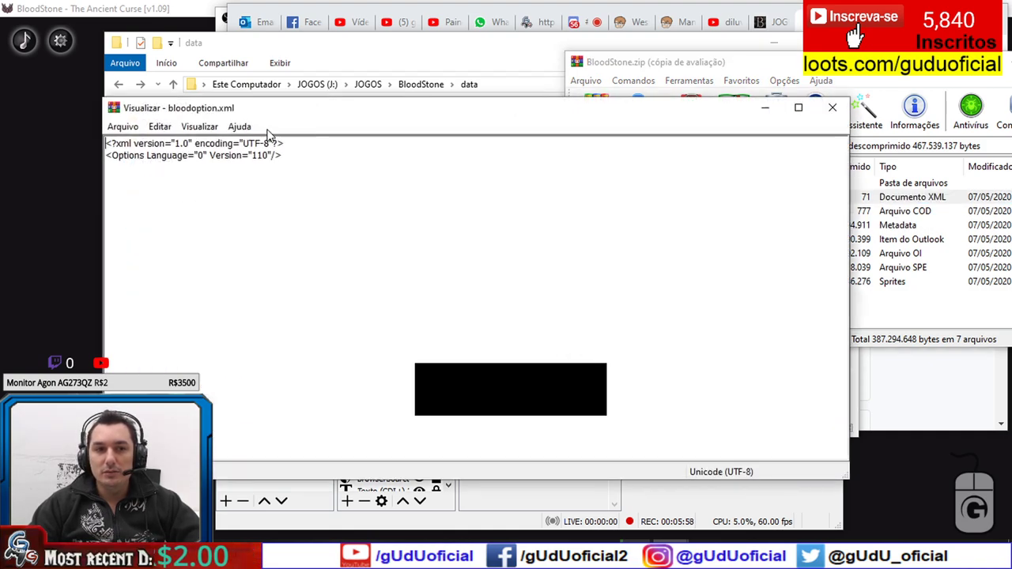
left_click(832, 108)
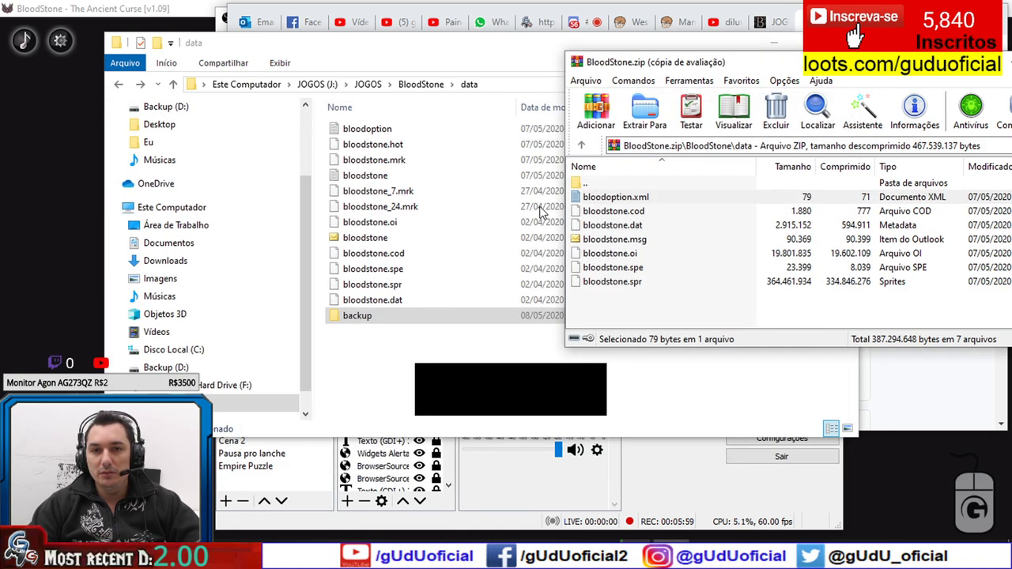
Open the bloodoption file from the backup folder in Bloco de notas, examine its Options line and close it.
left_click(378, 129)
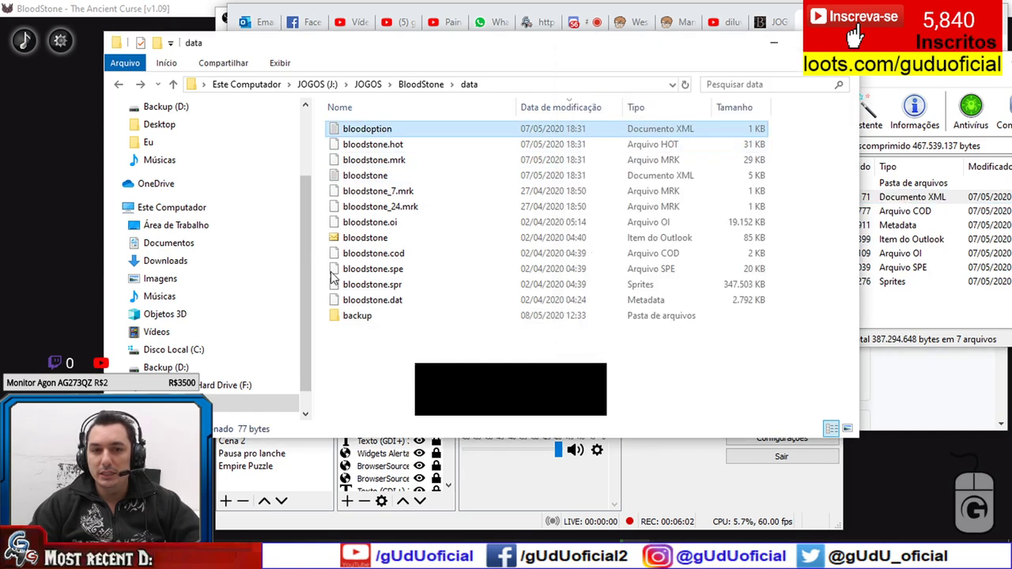
double_click(378, 316)
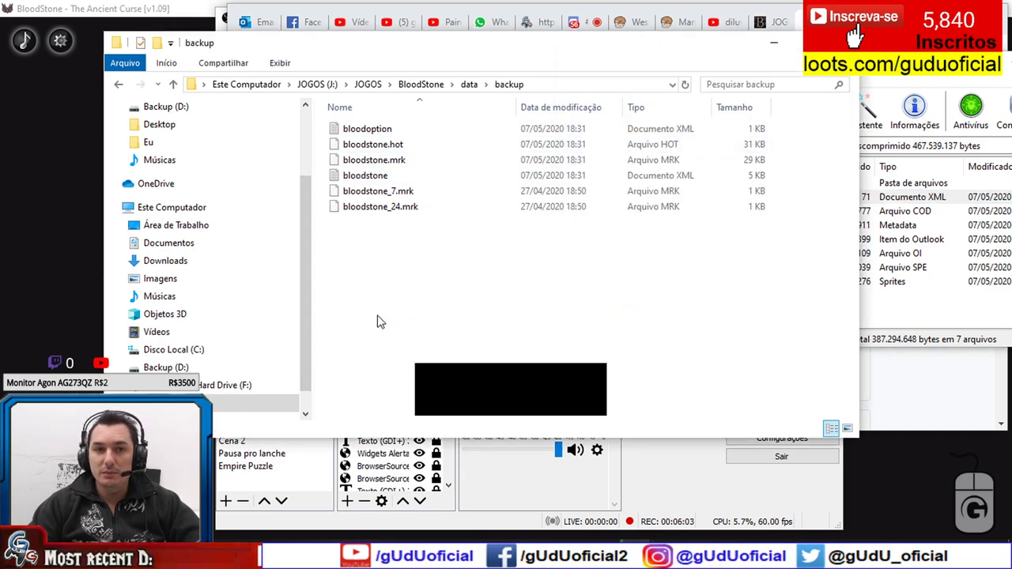
double_click(399, 132)
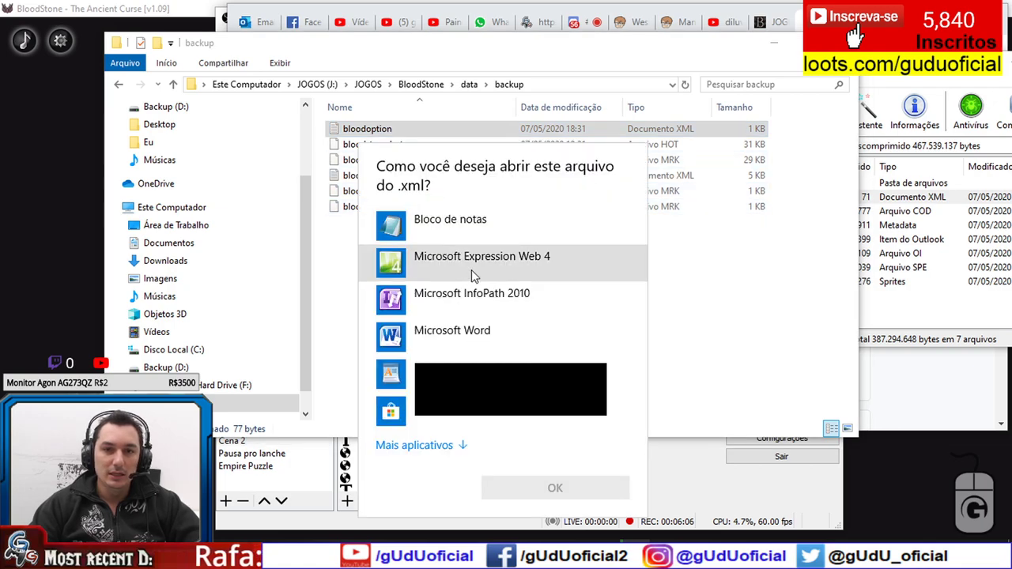
left_click(524, 226)
left_click(510, 485)
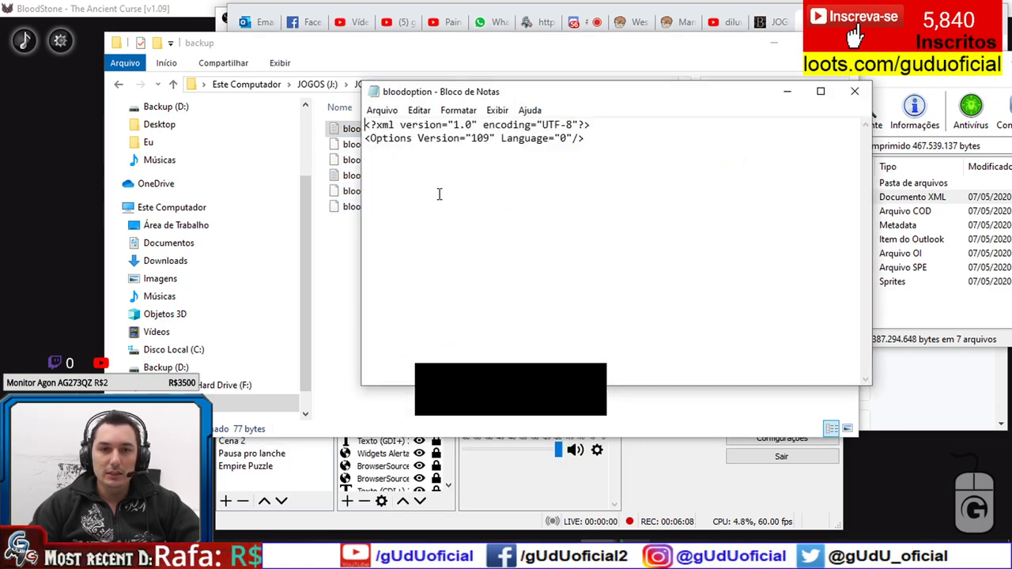
key("ctrl+a")
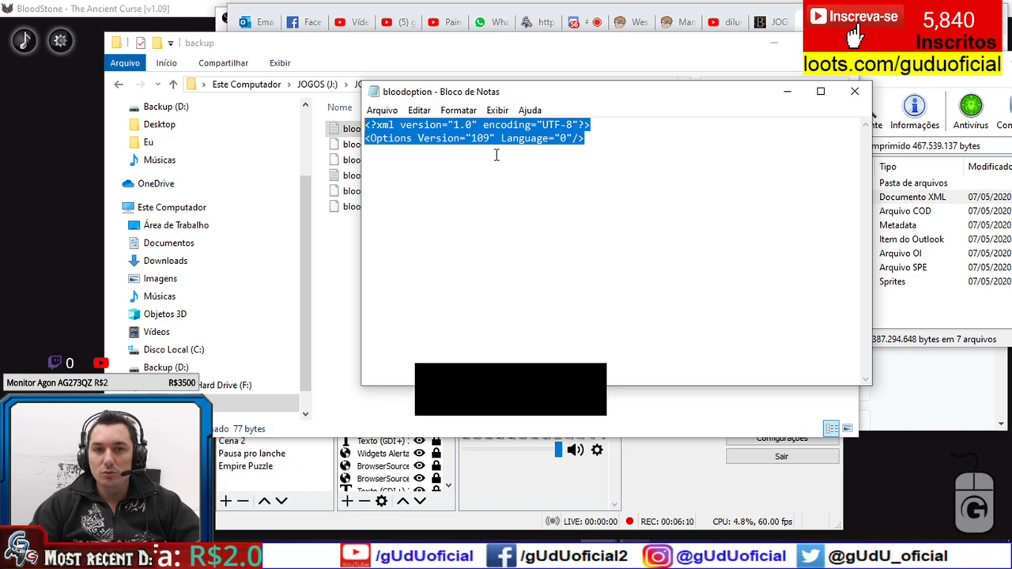
left_click(569, 161)
left_click_drag(587, 139, 348, 140)
left_click(626, 173)
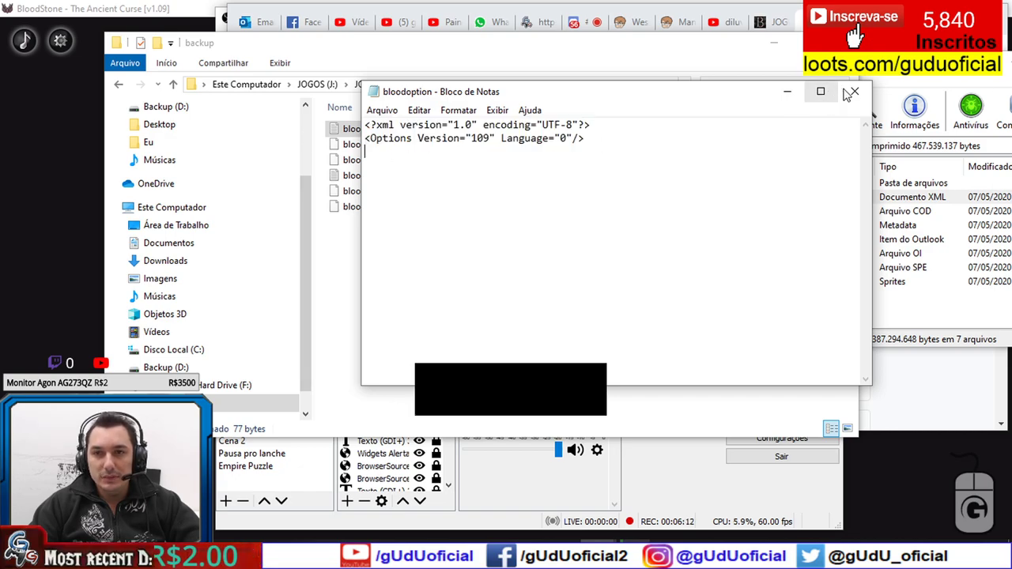
left_click(854, 91)
View the archive's bloodoption.xml again to compare its Options version with the backup copy, and close the viewer.
left_click(910, 196)
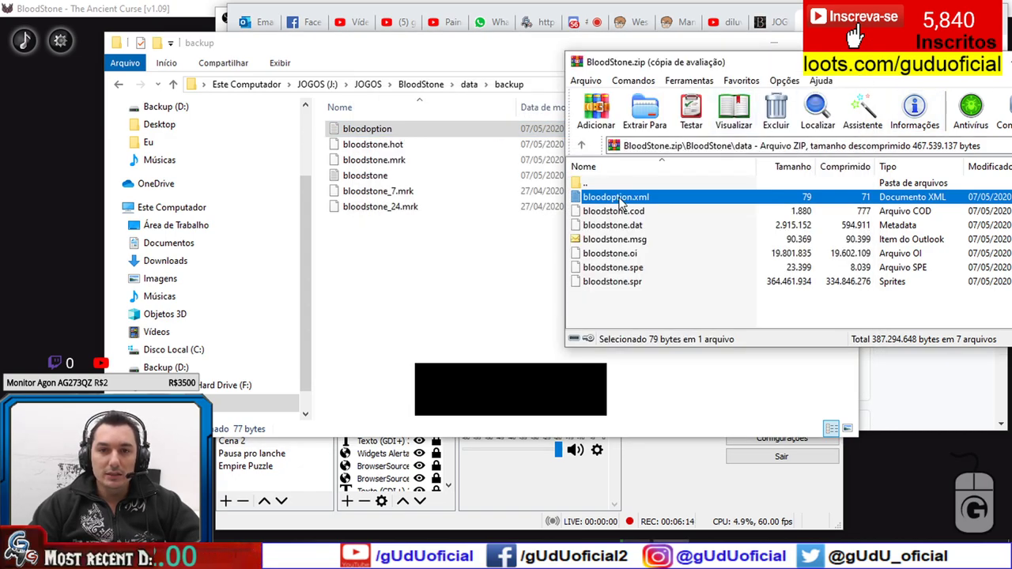
double_click(620, 200)
key("ctrl+a")
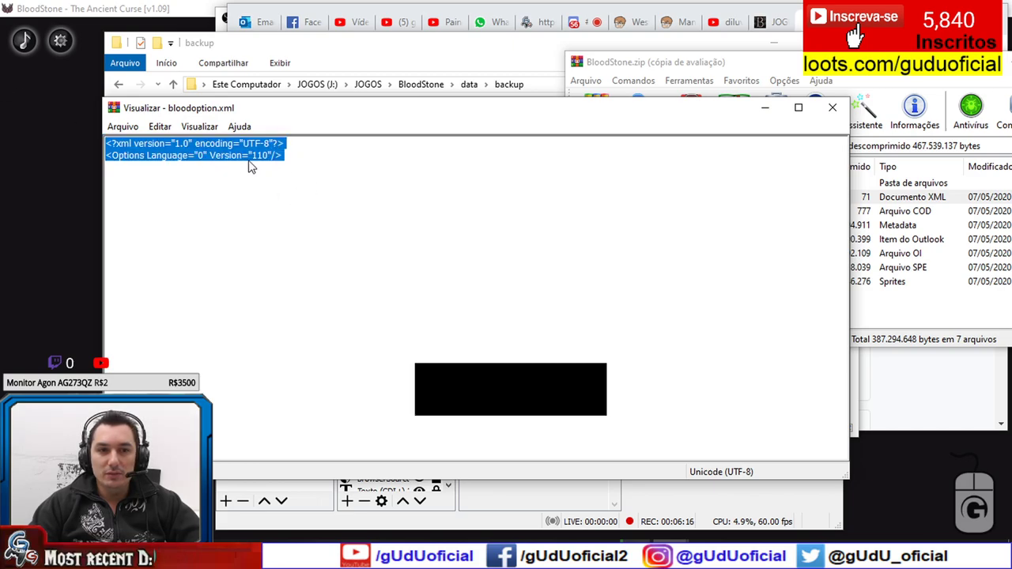
left_click(310, 162)
left_click_drag(229, 147, 193, 141)
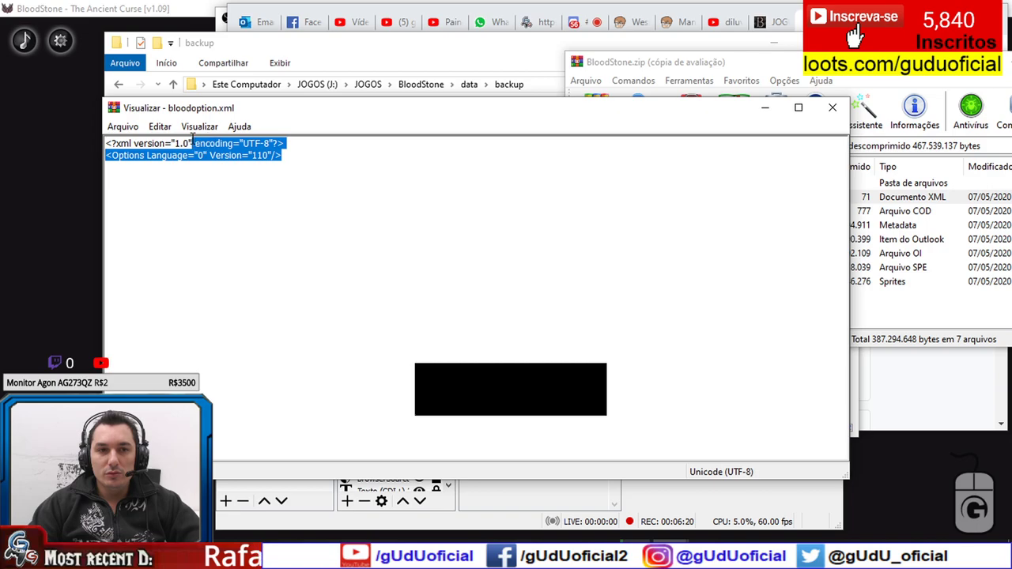
left_click(316, 173)
left_click(833, 108)
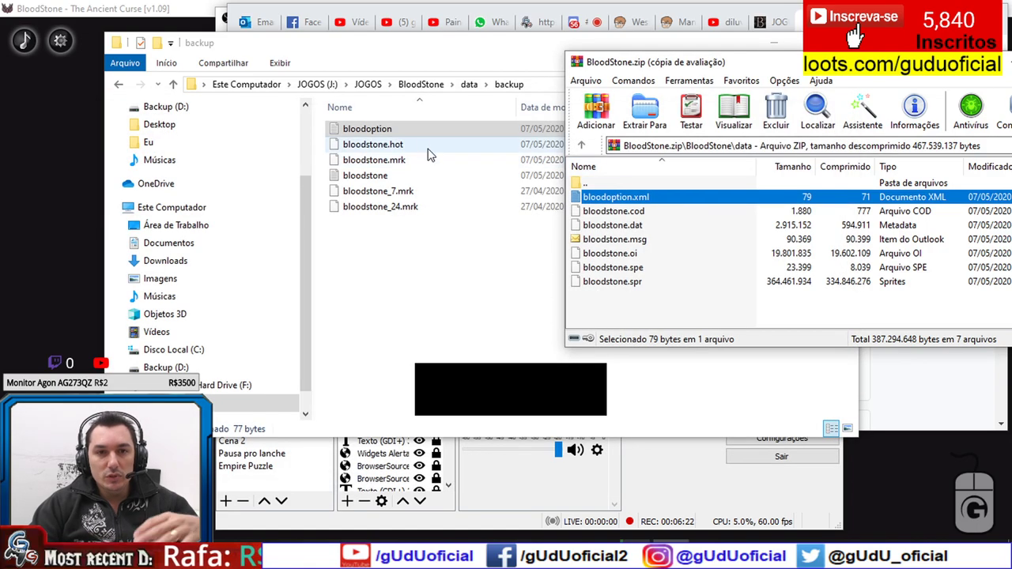
Delete the bloodoption file from the backup folder and return to the data folder.
left_click(440, 229)
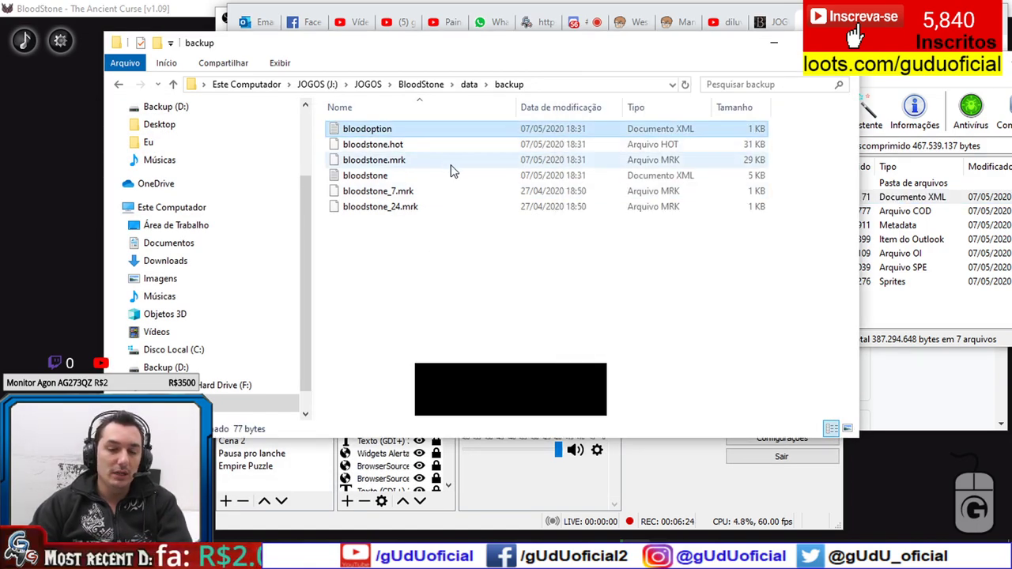
key("Delete")
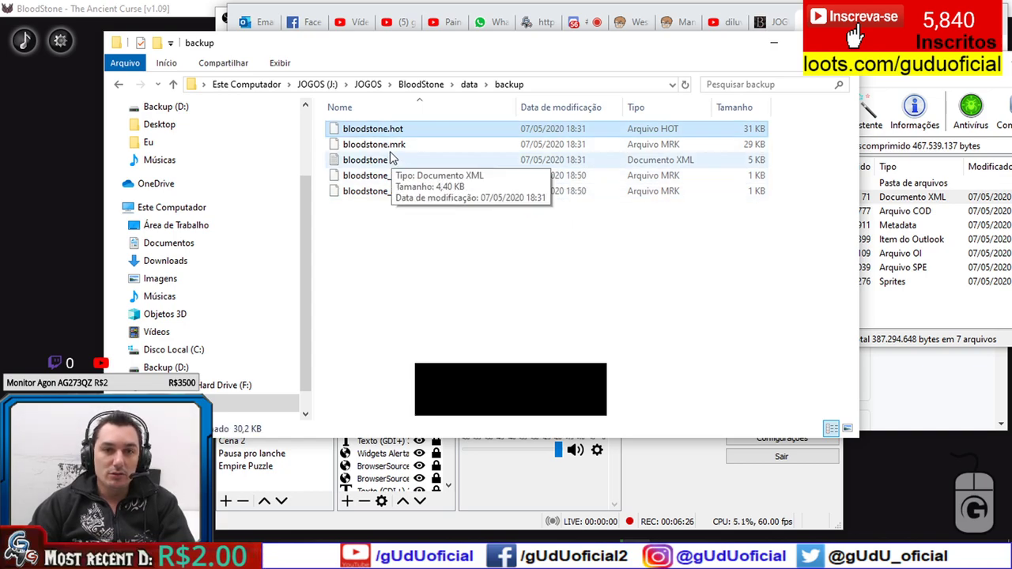
left_click(121, 86)
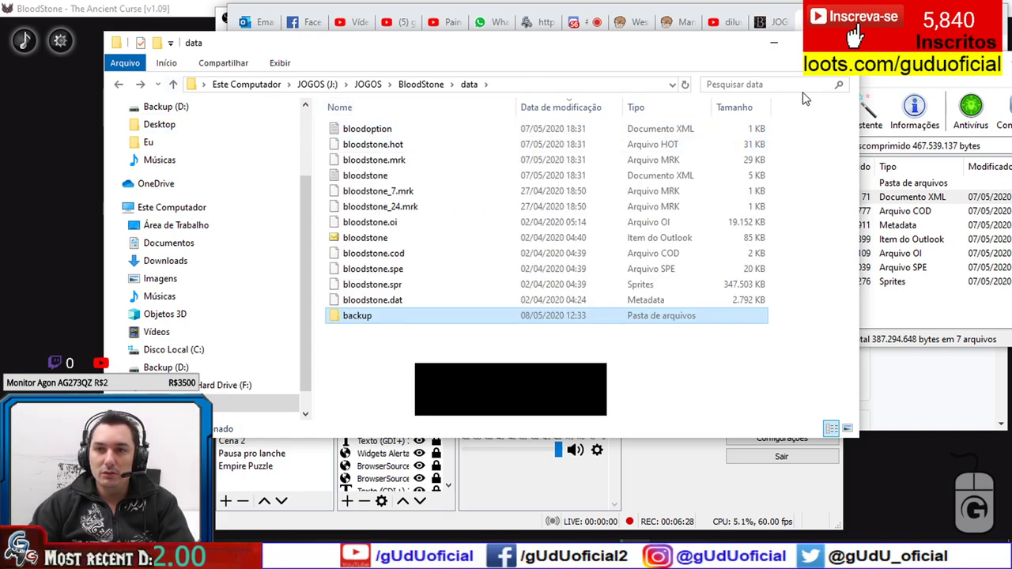
Show the BloodStone folder's contents both in the WinRAR archive and in the installed game's file window.
key("alt+Tab")
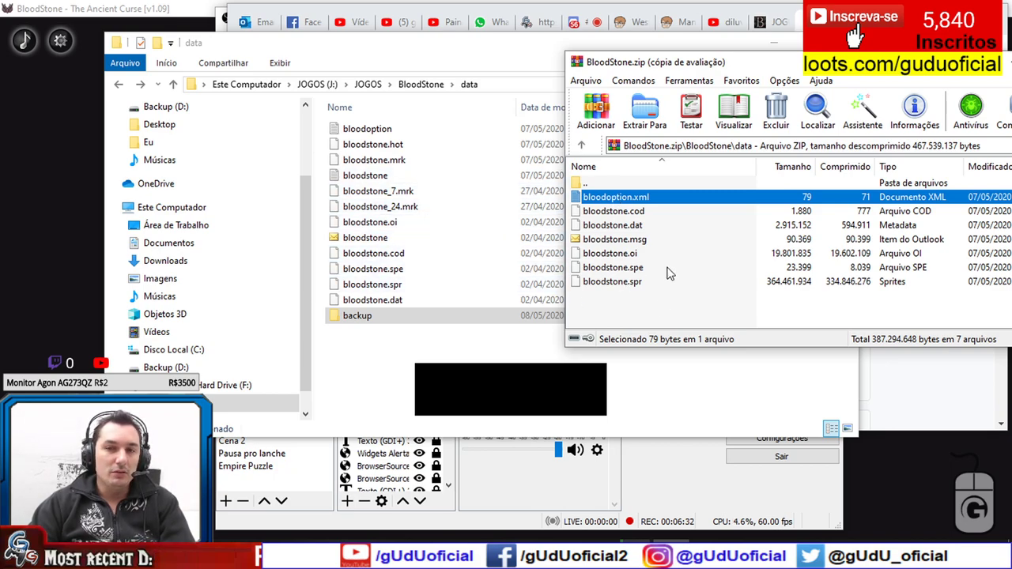
left_click(582, 146)
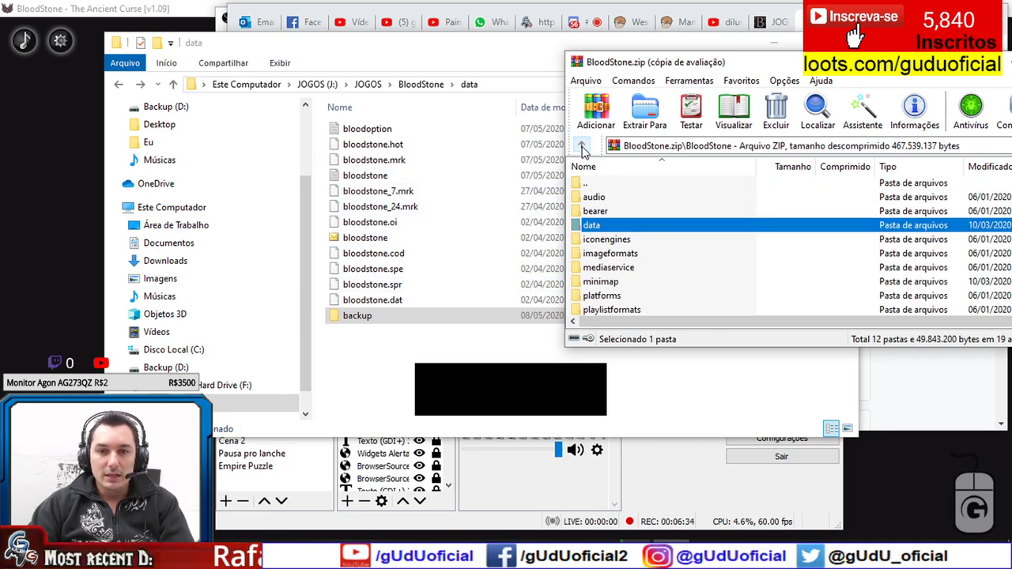
left_click(582, 147)
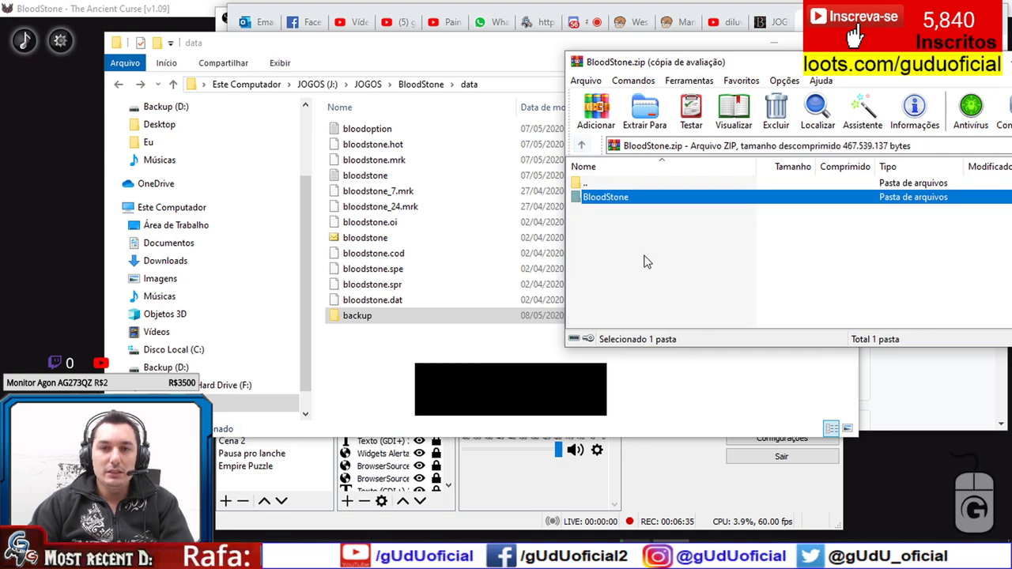
double_click(609, 198)
left_click(130, 87)
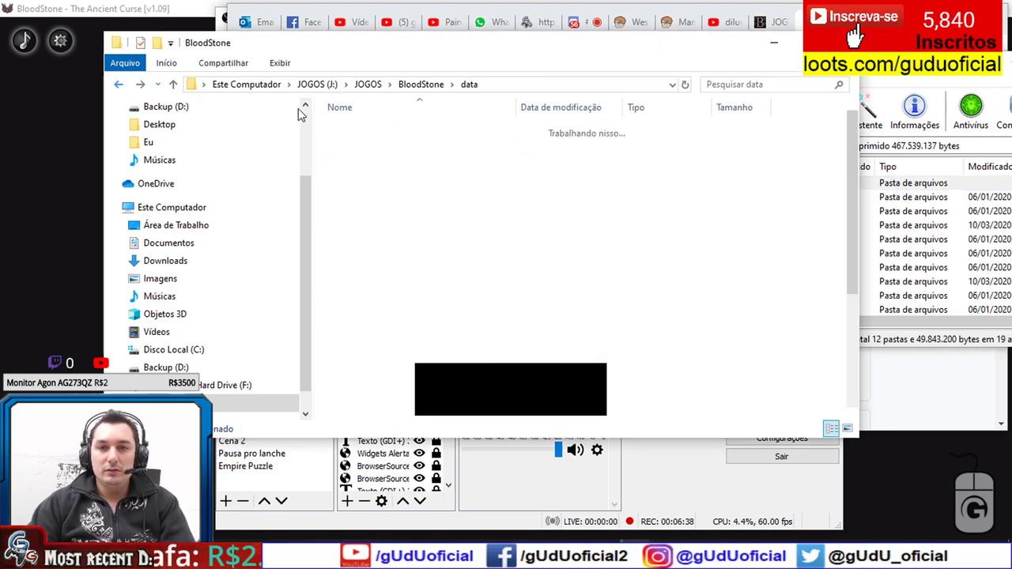
scroll(758, 221, "down", 7)
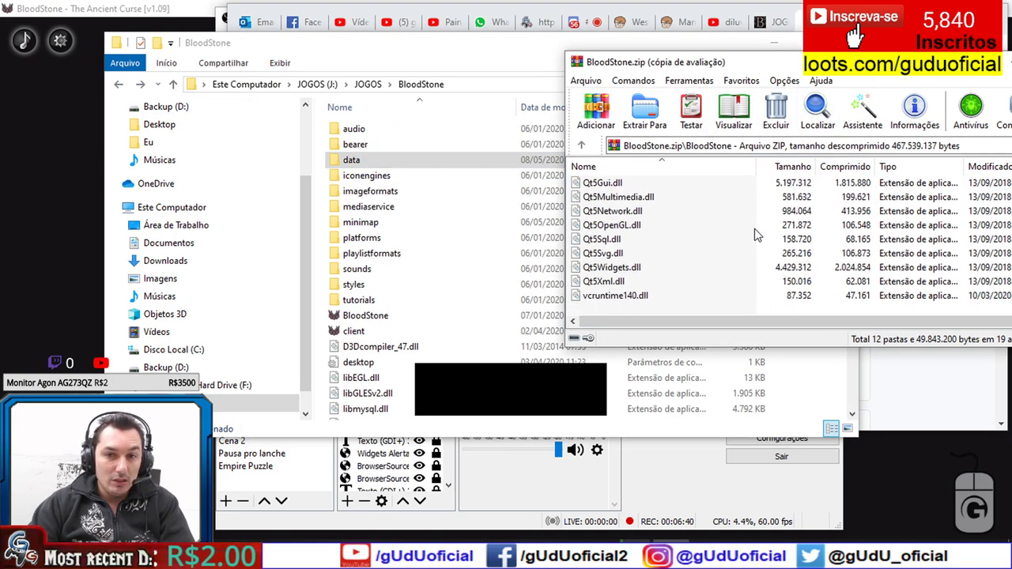
left_click(644, 117)
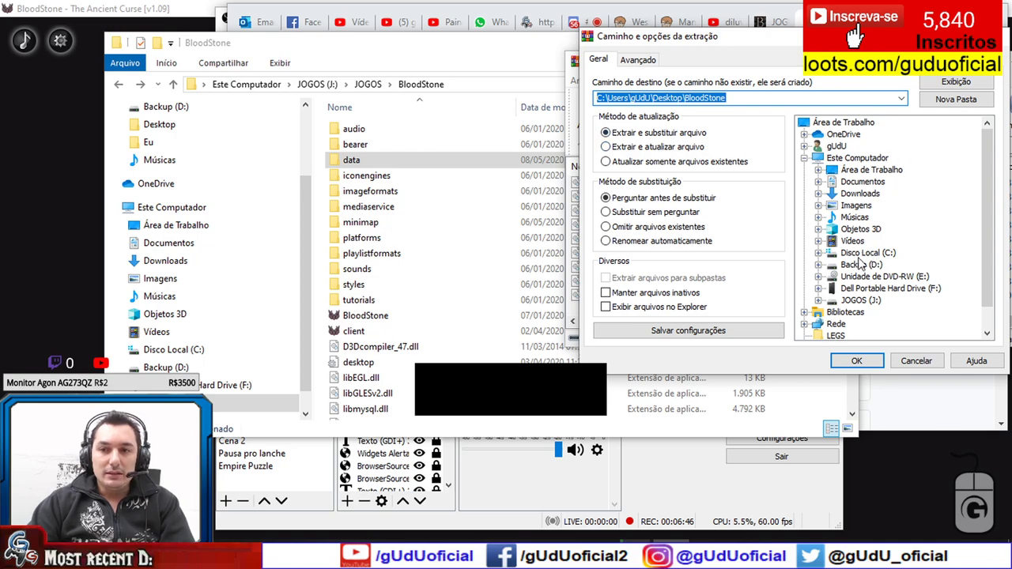
left_click(818, 301)
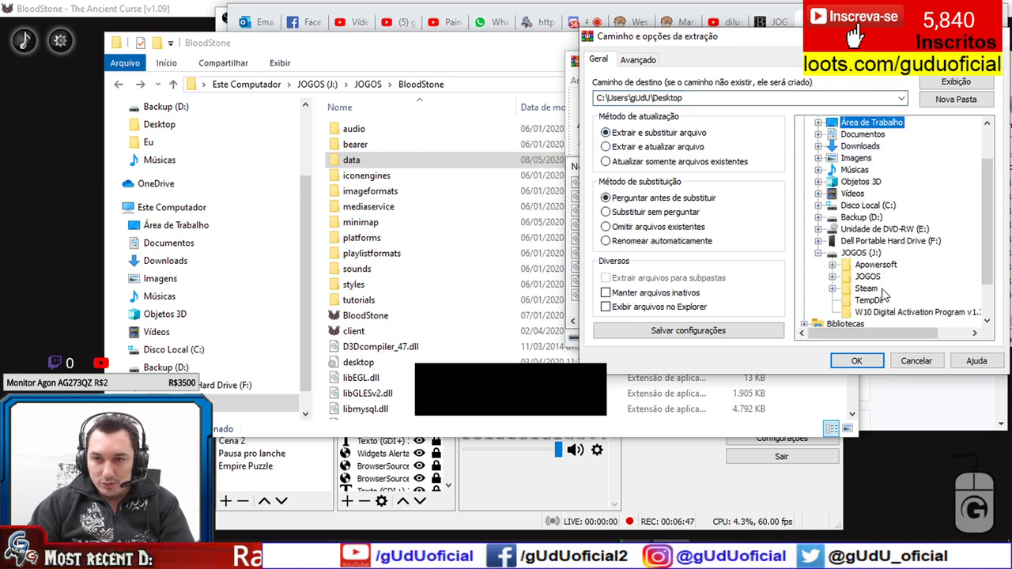
left_click(833, 277)
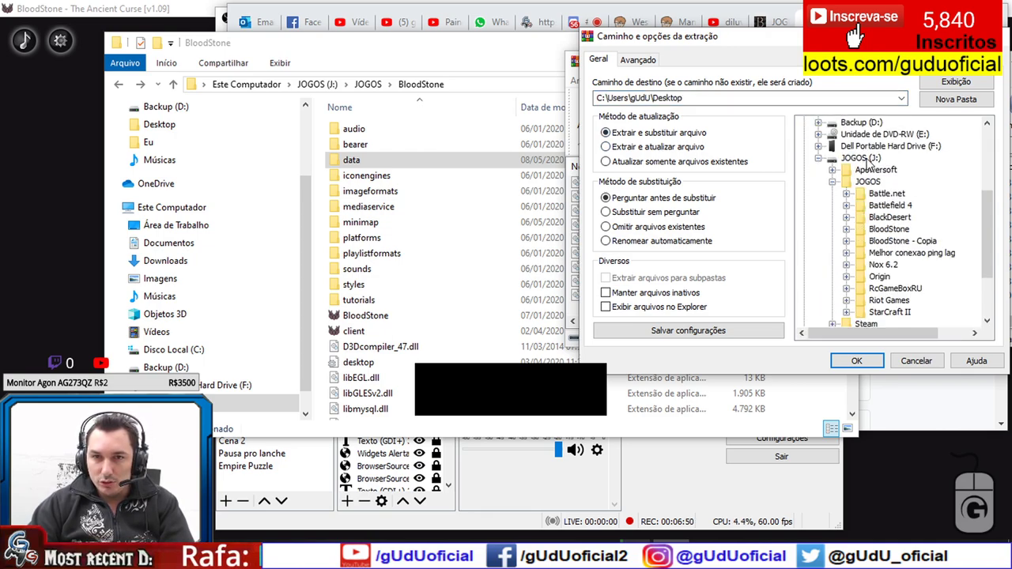
left_click(889, 230)
left_click(696, 98)
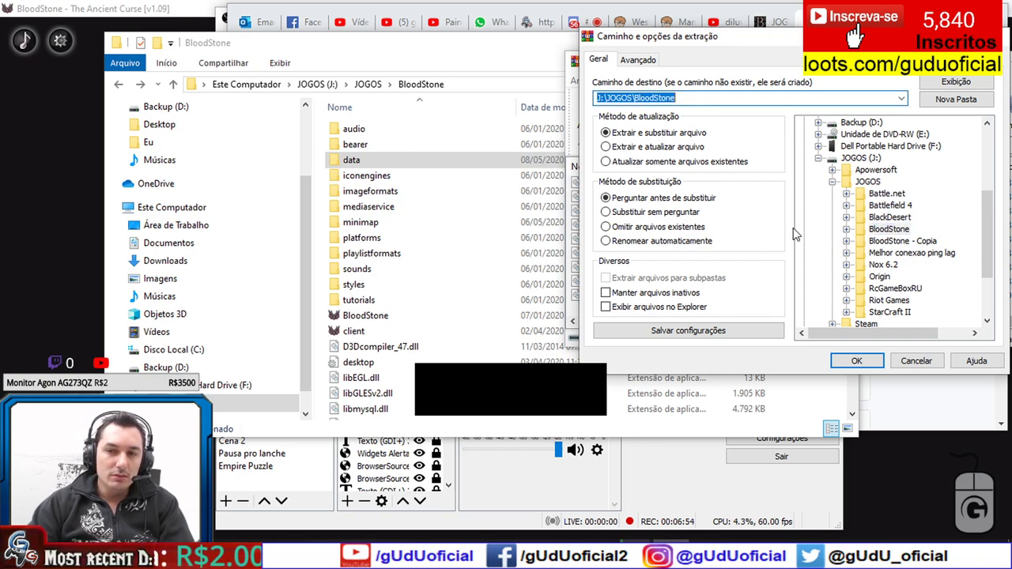
left_click(522, 53)
left_click(393, 227)
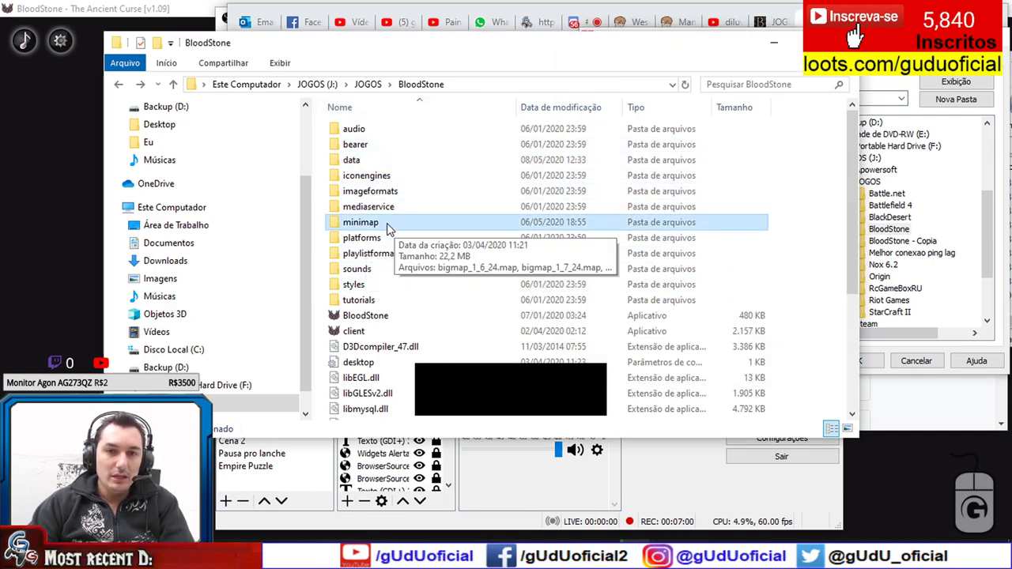
left_click(998, 229)
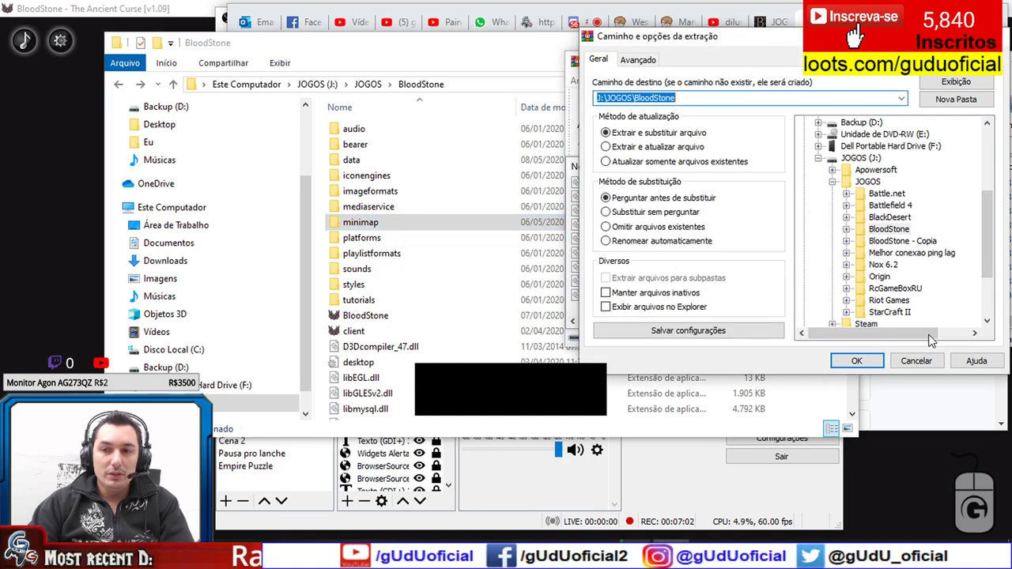
left_click(917, 361)
Check the contents of the archive's minimap folder and return to its BloodStone folder.
scroll(679, 253, "up", 4)
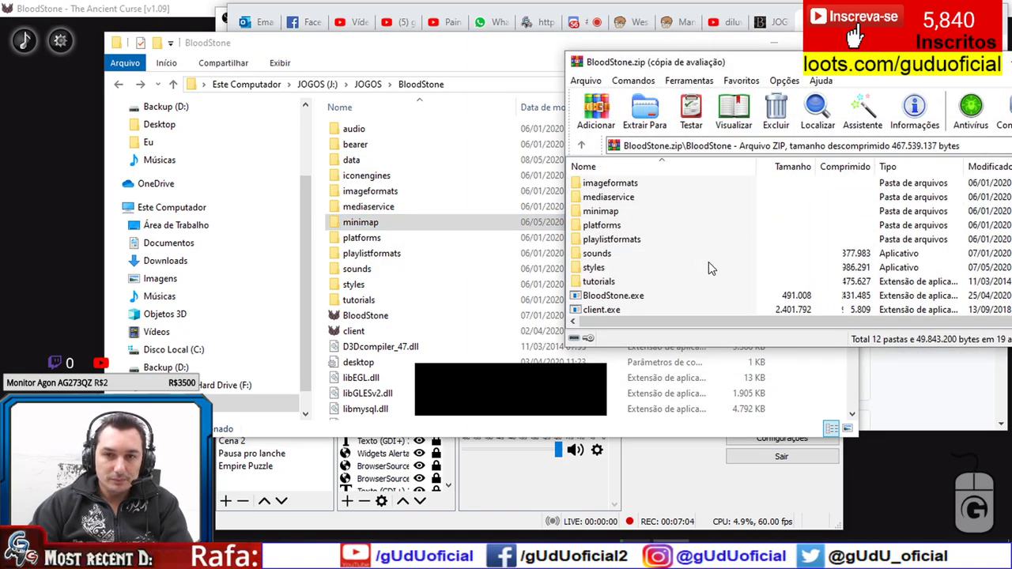
double_click(615, 212)
left_click(583, 147)
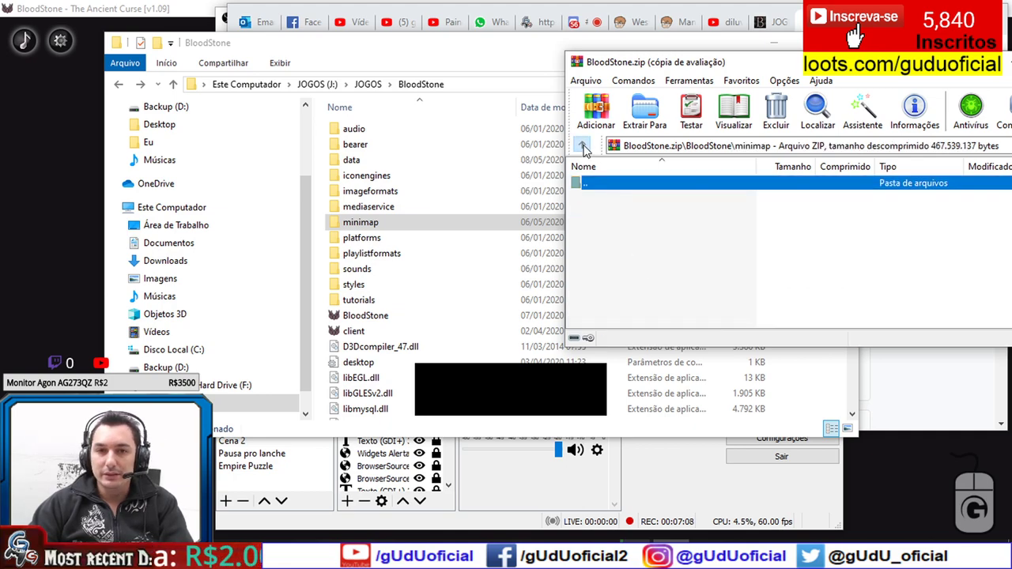
Open the installed game's minimap folder, look through its map files by modification date and return to the BloodStone folder.
left_click(420, 225)
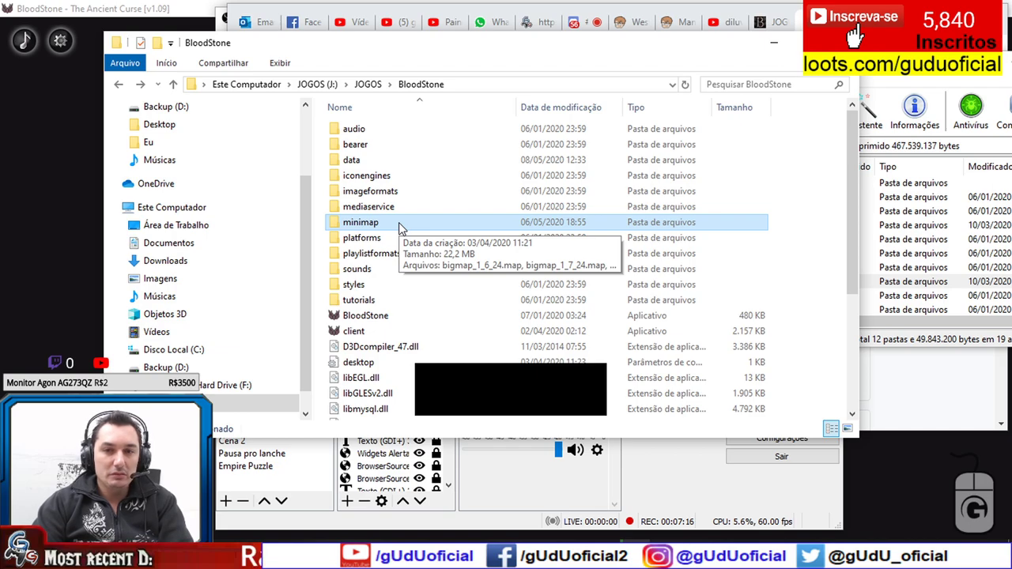
double_click(399, 223)
scroll(606, 260, "down", 10)
mouse_move(855, 124)
left_mouse_down()
mouse_move(836, 249)
mouse_move(833, 419)
mouse_move(840, 127)
left_mouse_up()
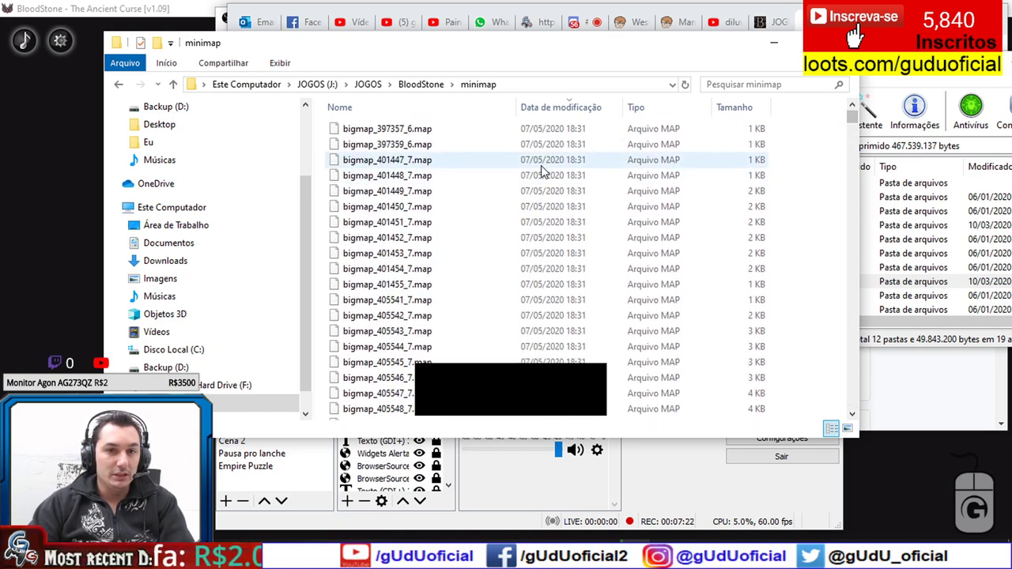
key("alt+Left")
scroll(524, 291, "down", 5)
scroll(526, 290, "up", 4)
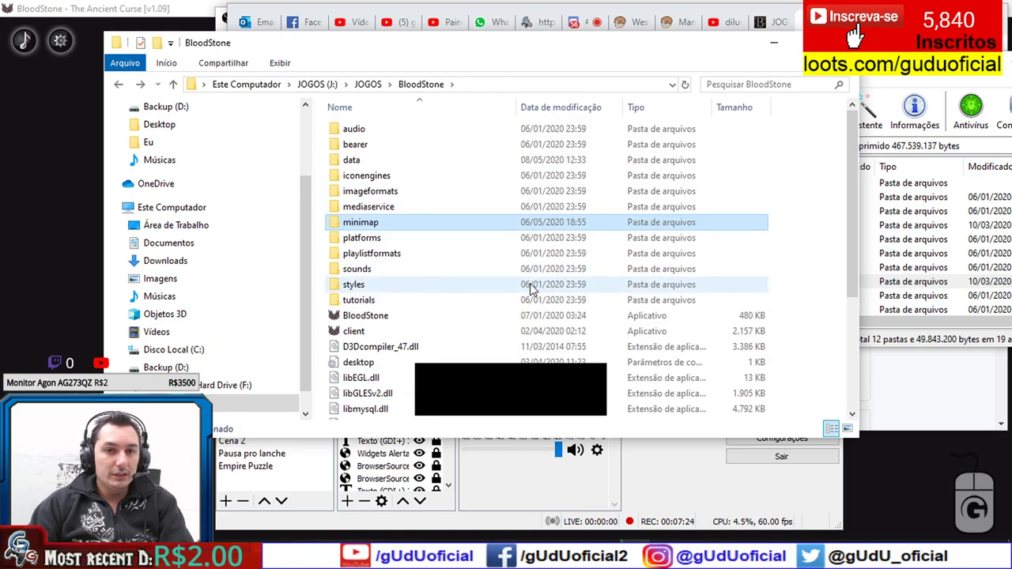
Rename the installed game's minimap folder to minimap1, open it and bring the archive's folder list forward for comparison.
left_click(388, 228)
left_click(398, 223)
left_click(403, 269)
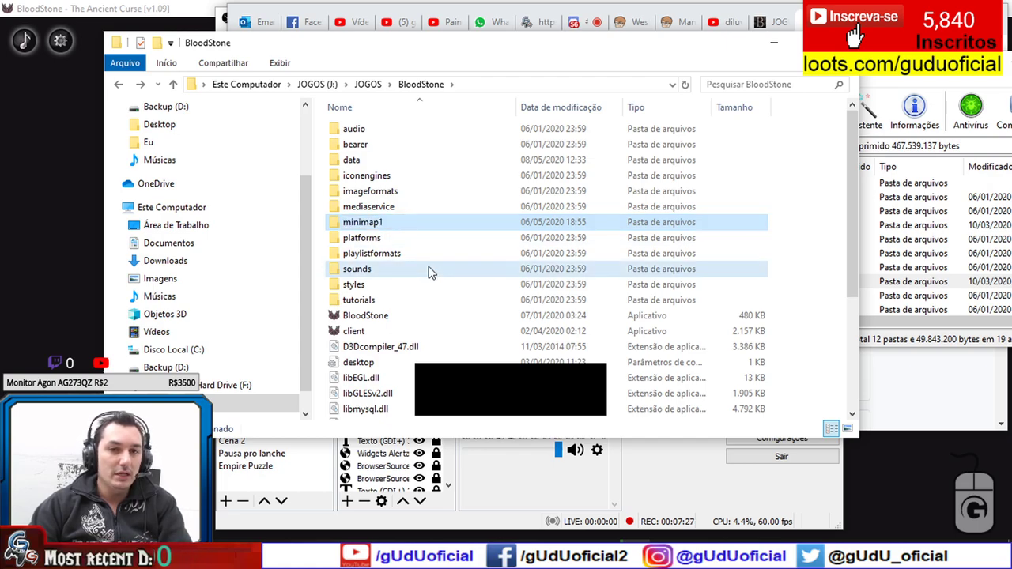
double_click(408, 228)
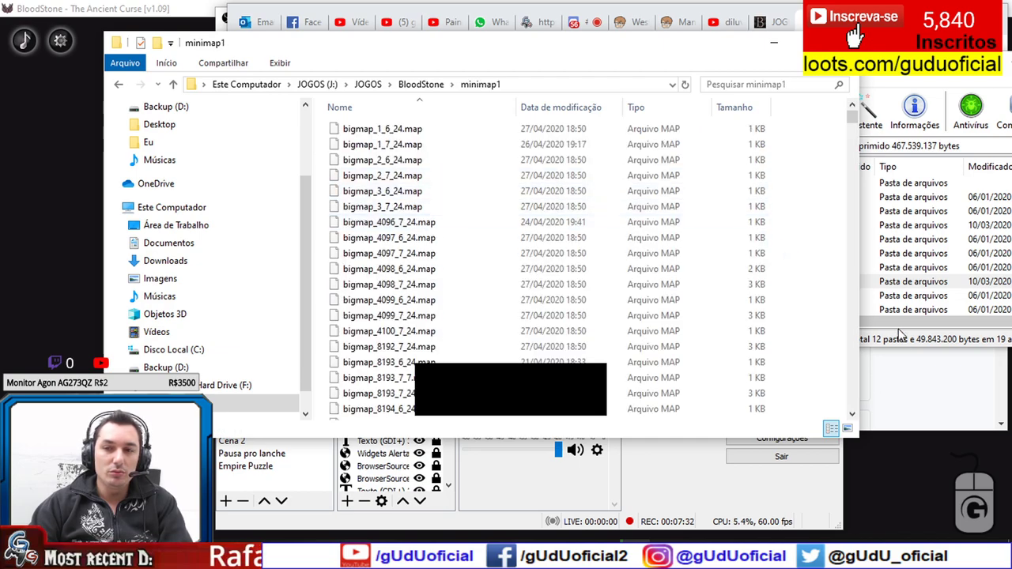
left_click(899, 338)
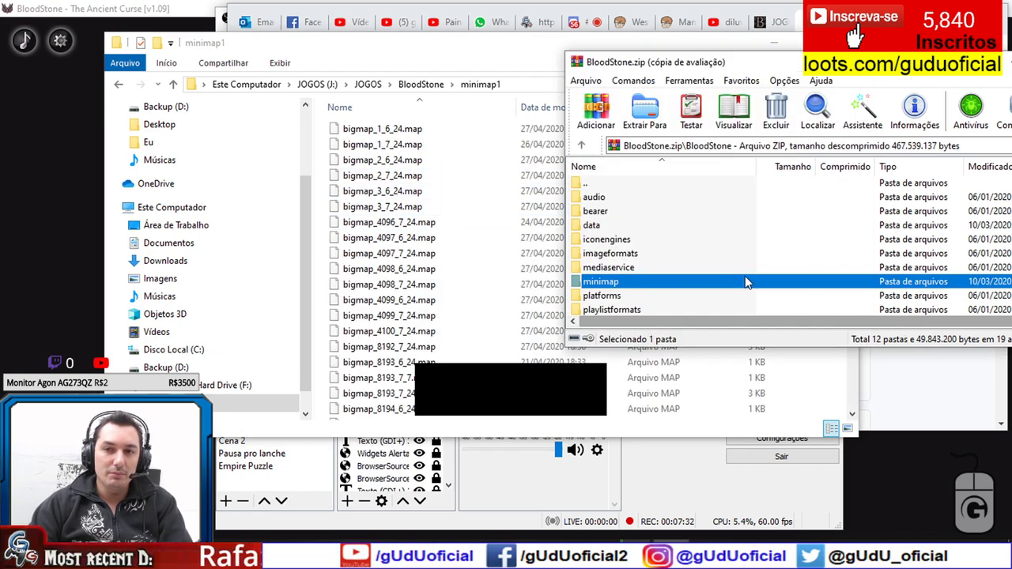
Return to the installed BloodStone folder and rename the minimap1 folder back to minimap.
left_click(117, 89)
left_click(371, 222)
left_click(397, 221)
key("BackSpace")
left_click(380, 253)
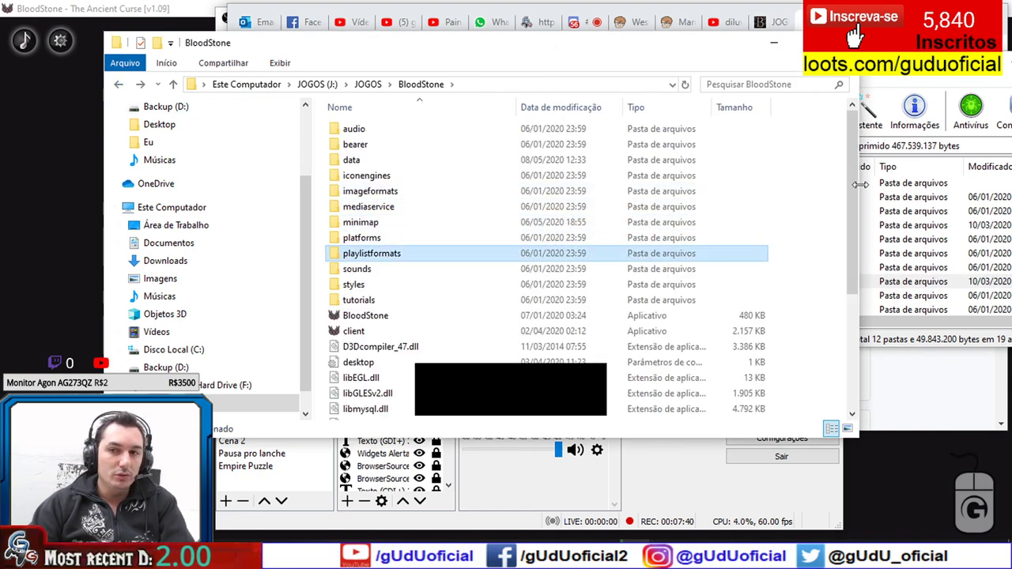
Select everything in the archive's BloodStone folder, from audio to vcruntime140.dll, except the minimap folder.
left_click(891, 338)
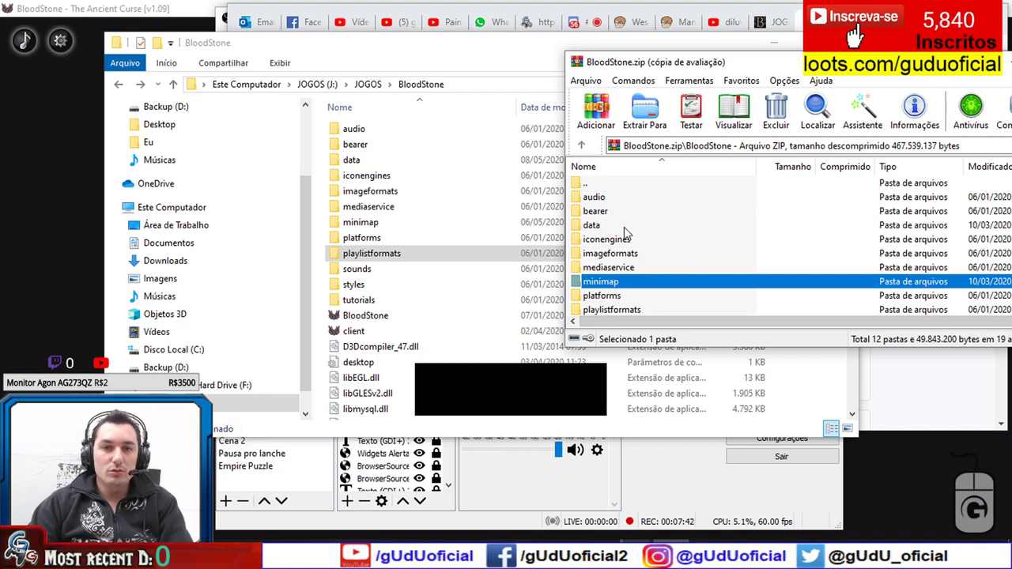
left_click(605, 198)
scroll(639, 263, "down", 8)
left_click(633, 296, "shift")
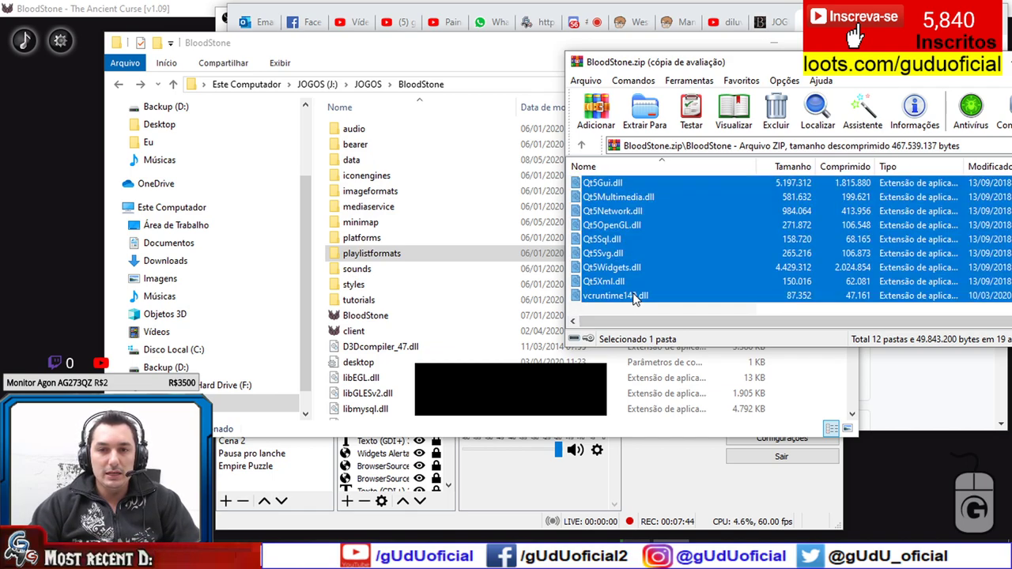
scroll(650, 284, "up", 8)
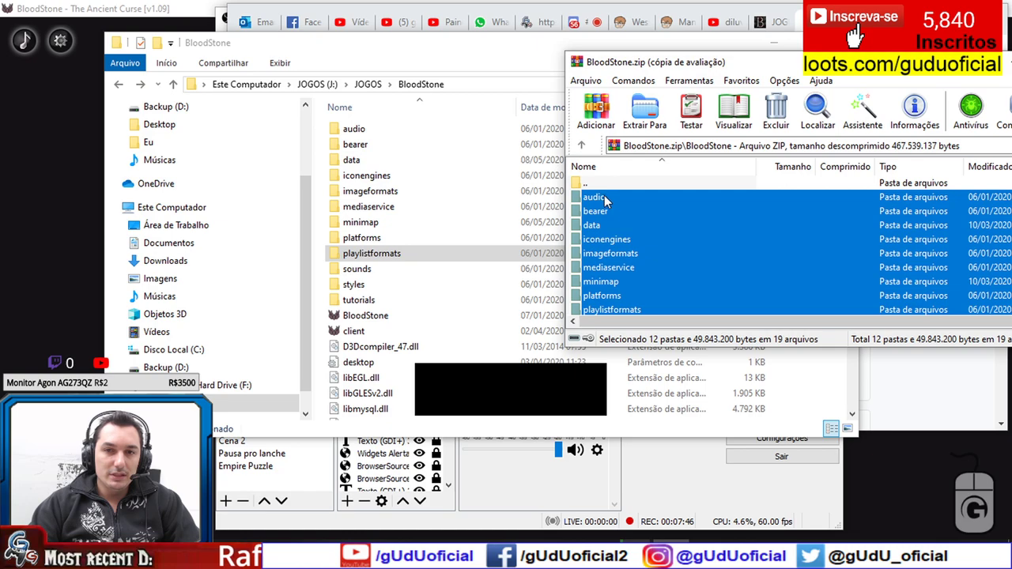
left_click(605, 201)
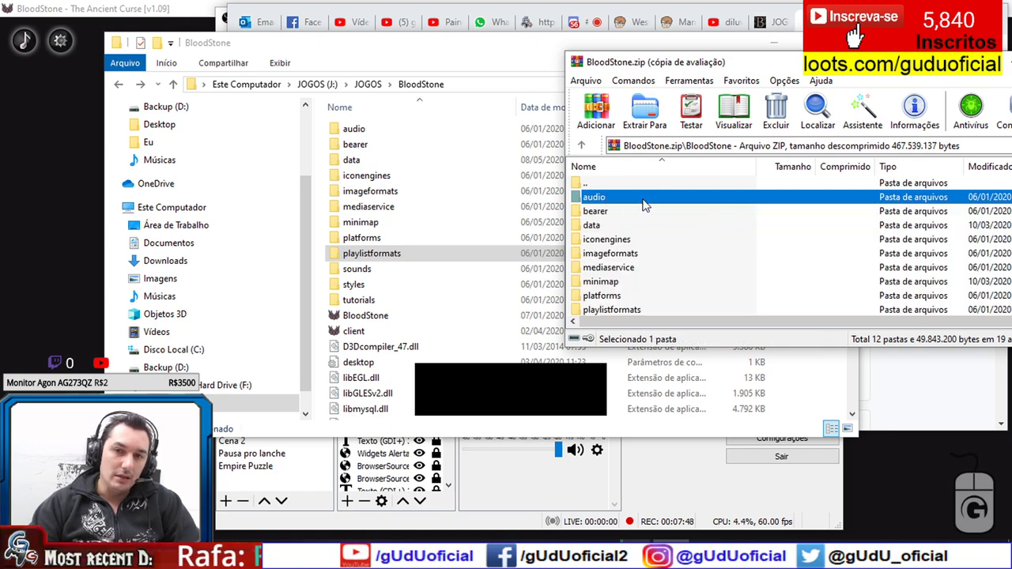
scroll(644, 212, "down", 8)
left_click(643, 299, "shift")
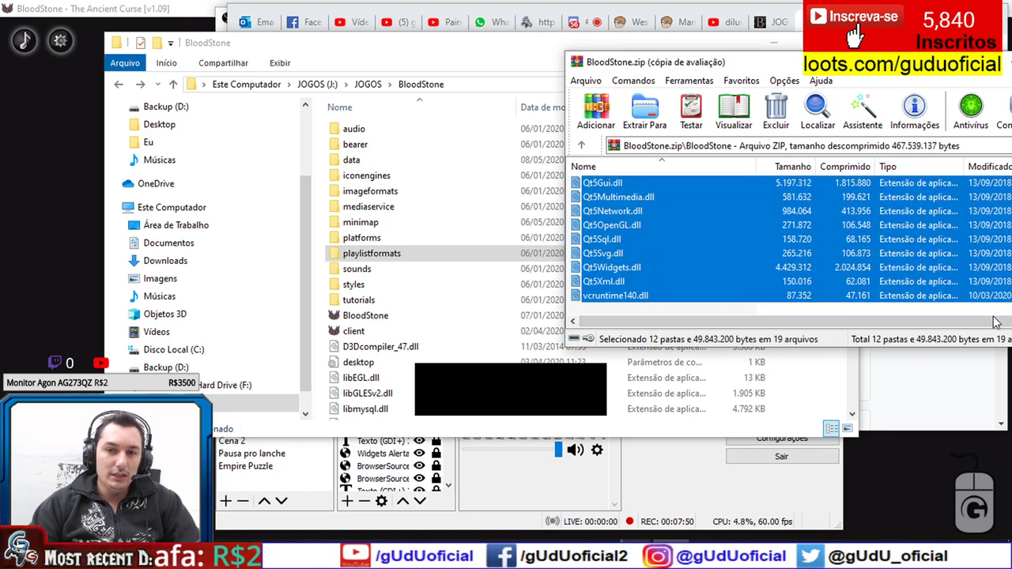
scroll(658, 300, "up", 8)
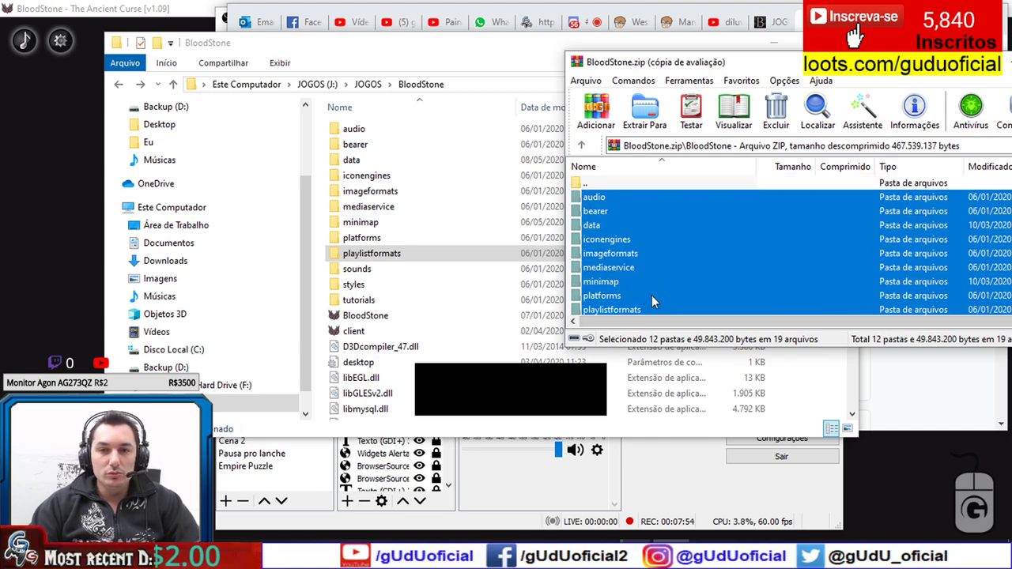
left_click(624, 285, "ctrl")
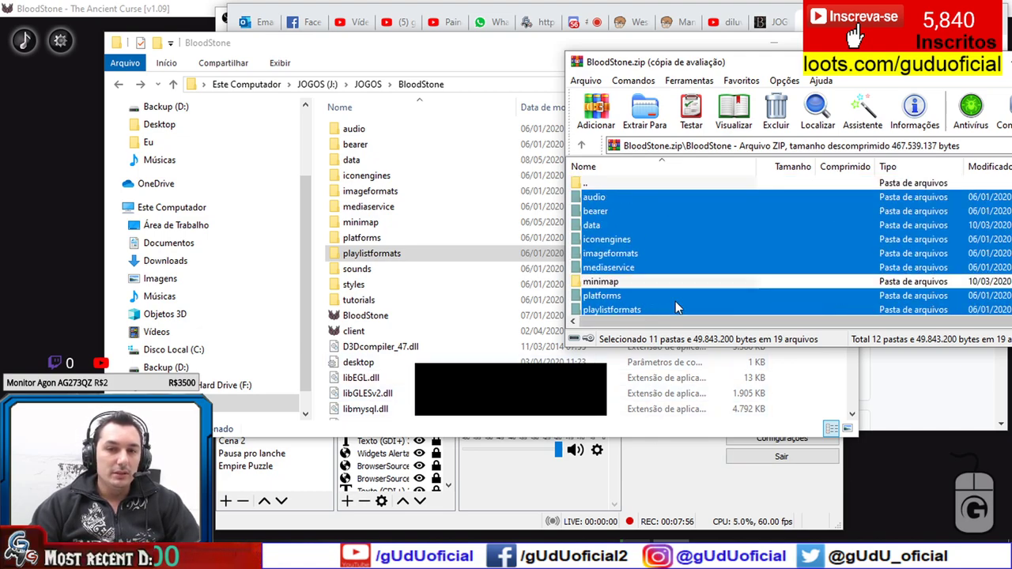
Try to extract the selected archive items into the installed game's BloodStone folder.
left_click_drag(651, 208, 484, 425)
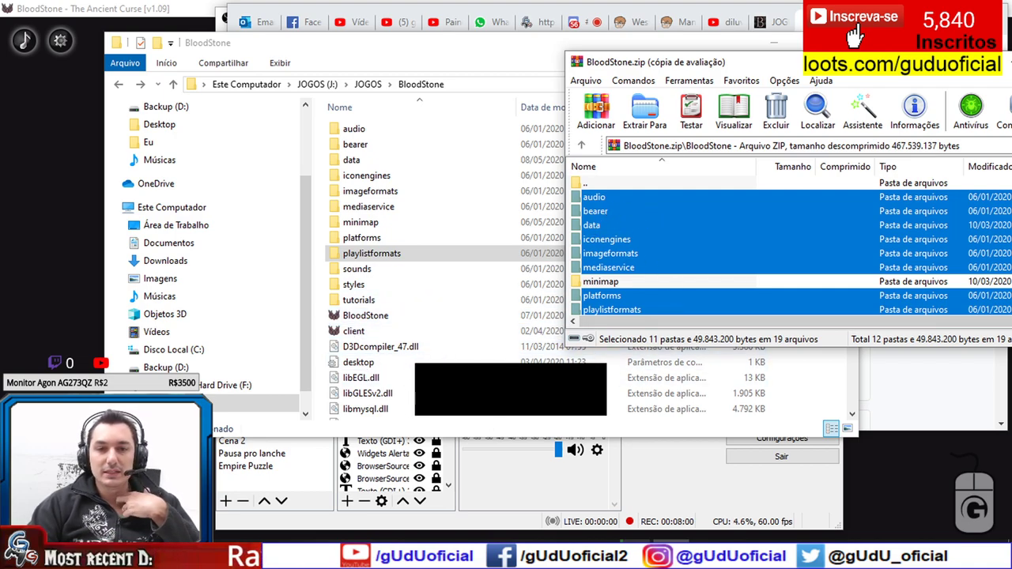
left_click_drag(408, 403, 463, 421)
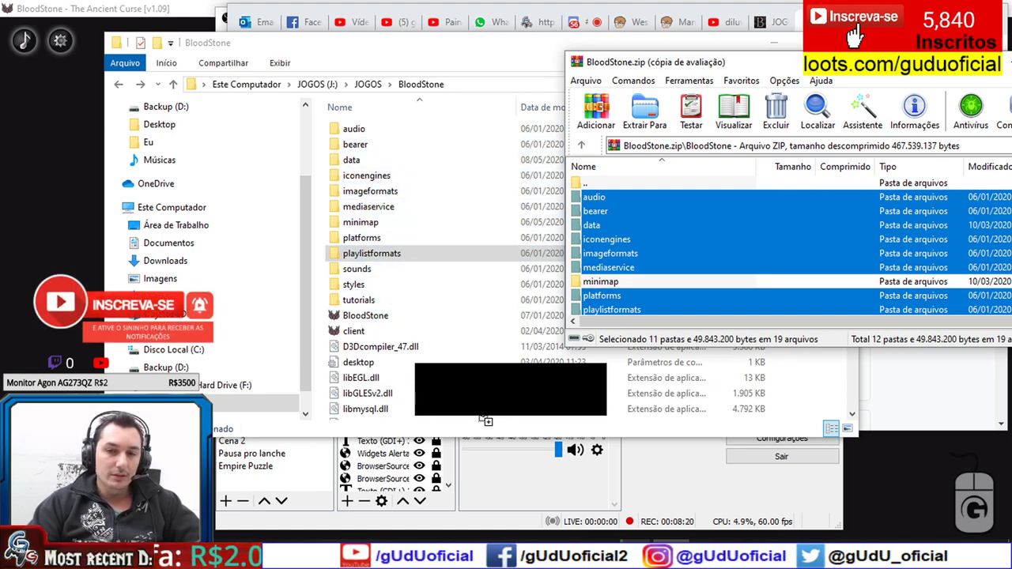
left_click_drag(612, 345, 666, 336)
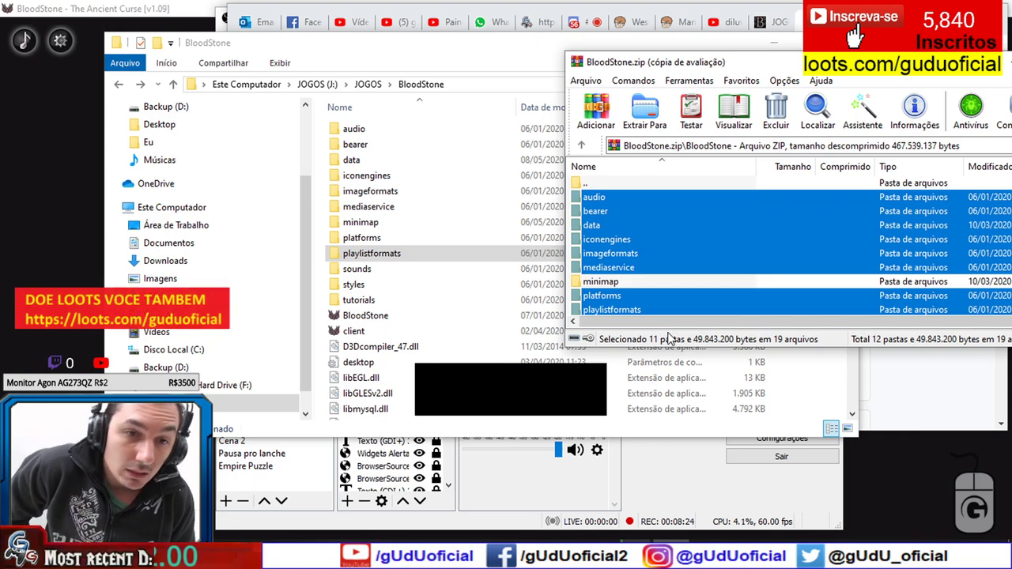
Locate the BloodStone and client applications in the installed game's folder.
left_click(486, 62)
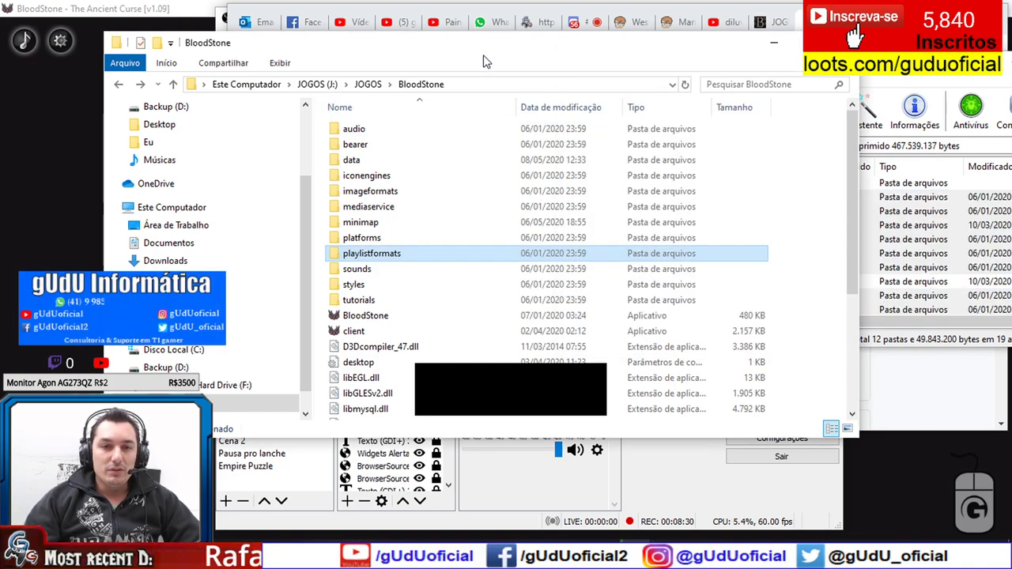
left_click(367, 316)
left_click(371, 332)
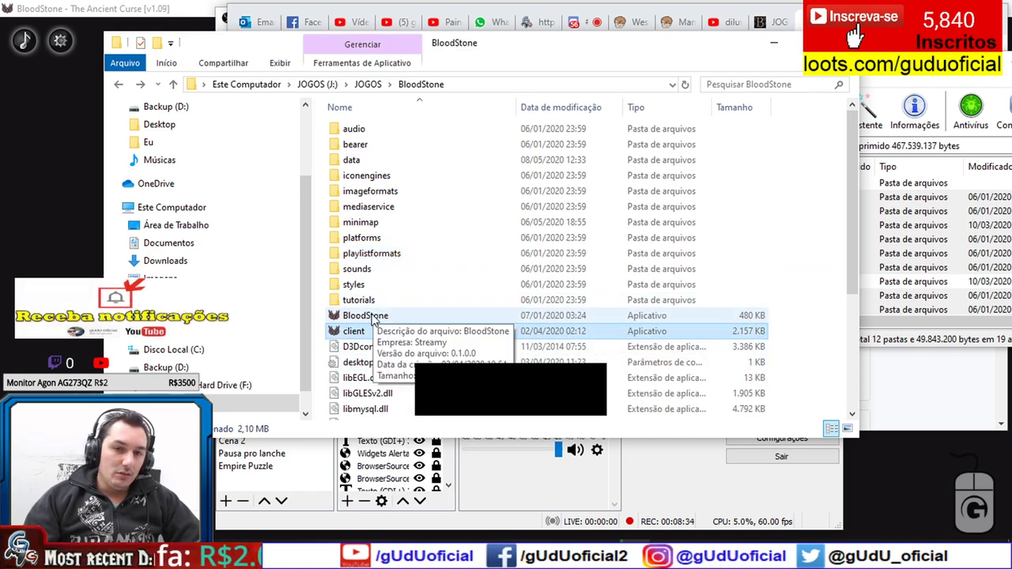
Launch the BloodStone application from the installed game's folder.
left_click(393, 317)
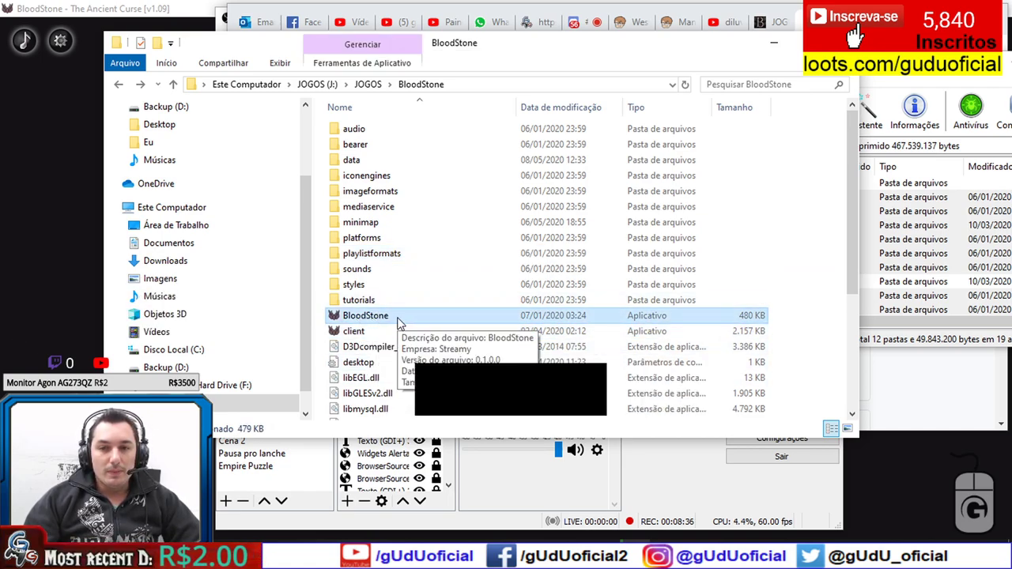
key("super+d")
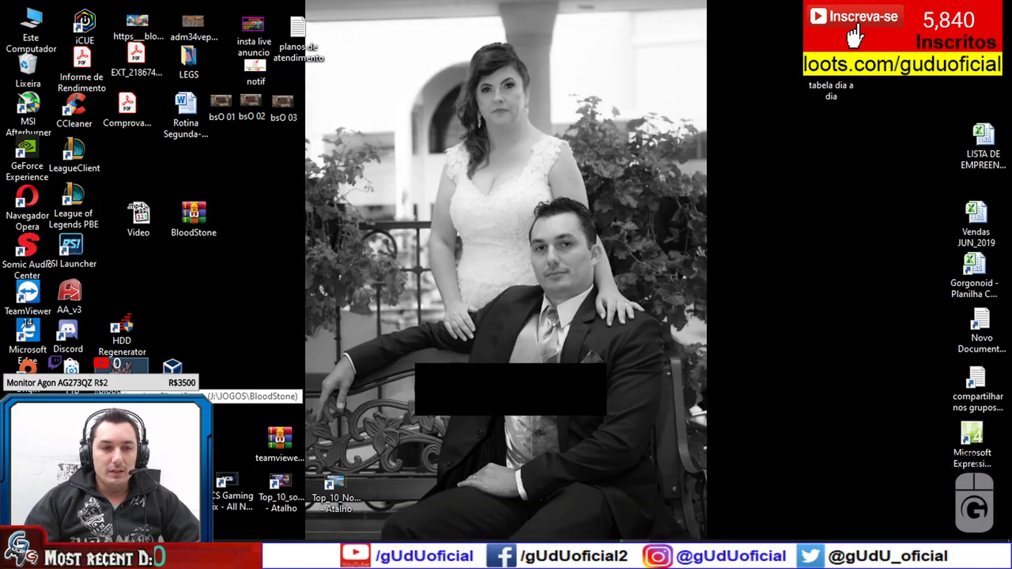
key("super+d")
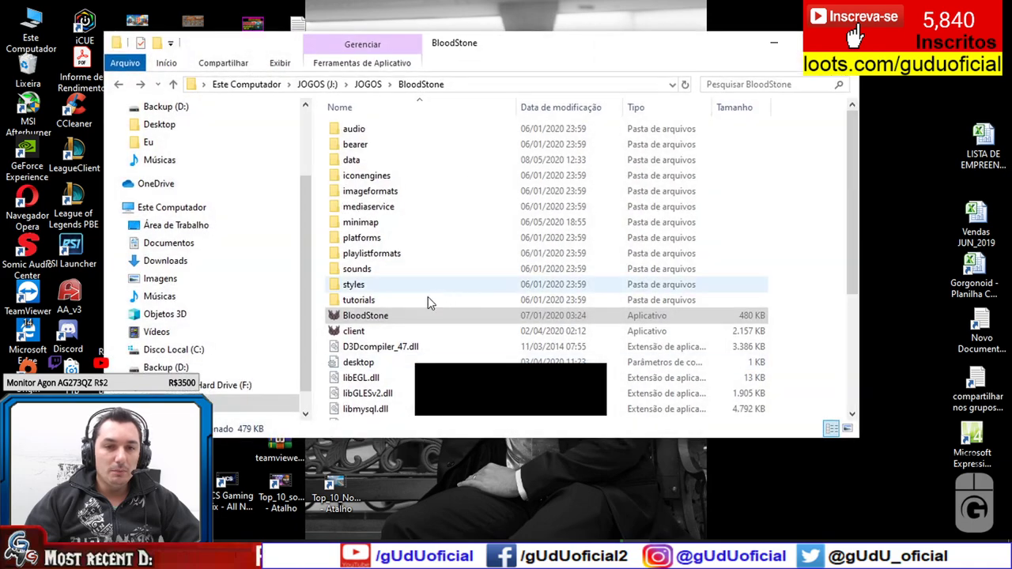
double_click(381, 316)
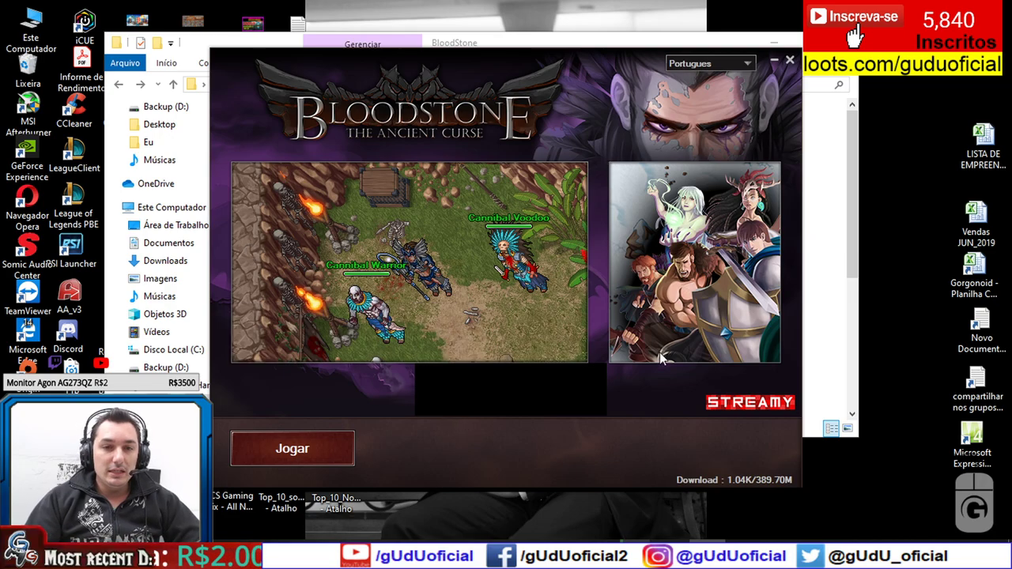
mouse_move(398, 305)
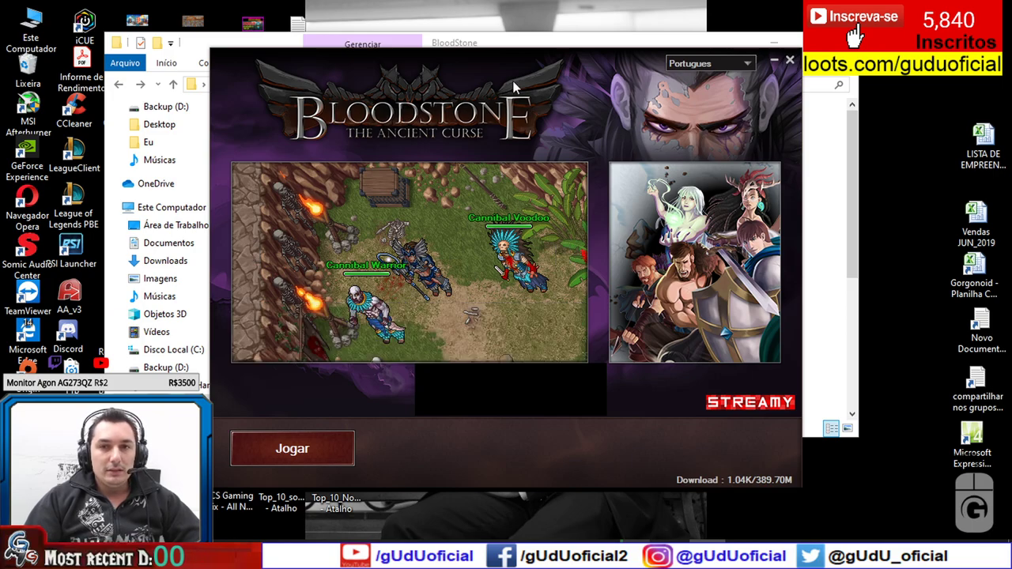
Examine the contents of the update_110 and update_0 folders in the installed BloodStone folder.
left_click(853, 204)
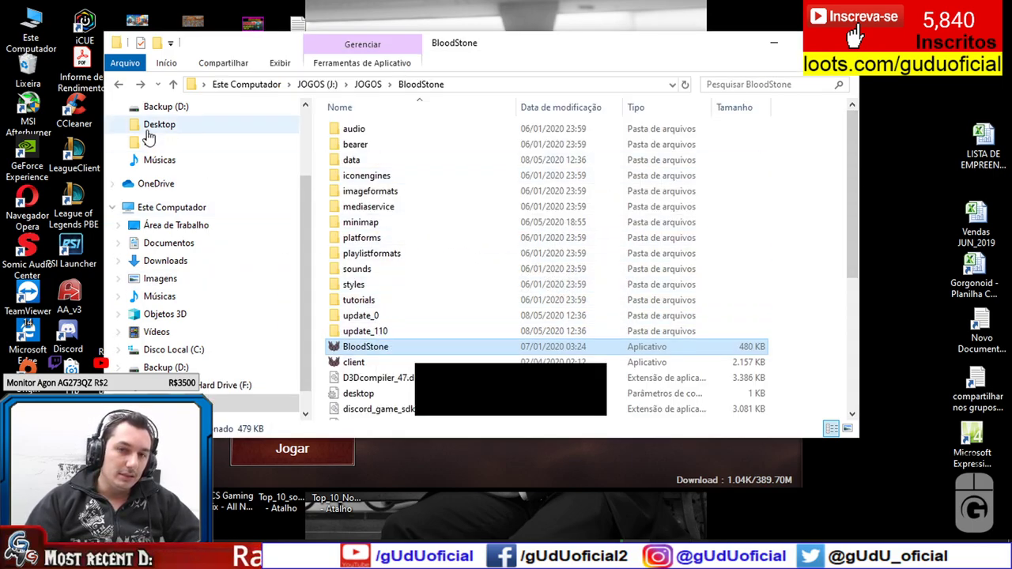
left_click(371, 335)
double_click(370, 335)
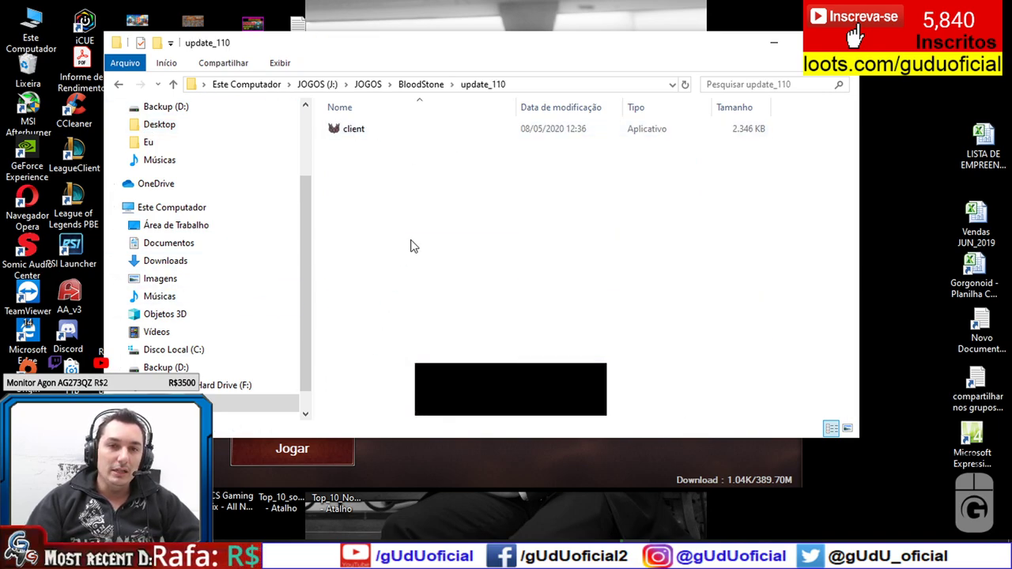
key("alt+Left")
left_click(375, 318)
double_click(375, 317)
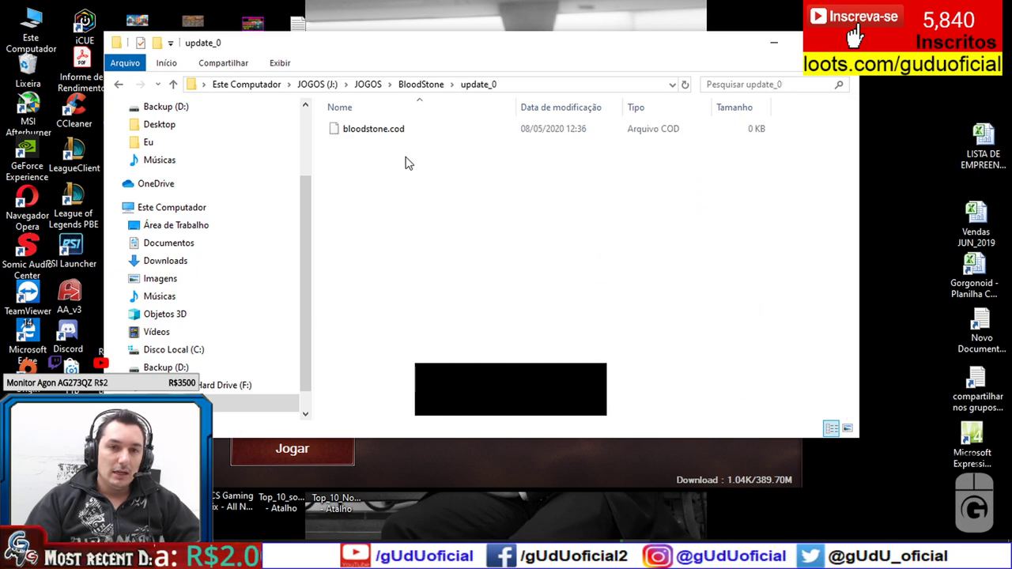
left_click(357, 132)
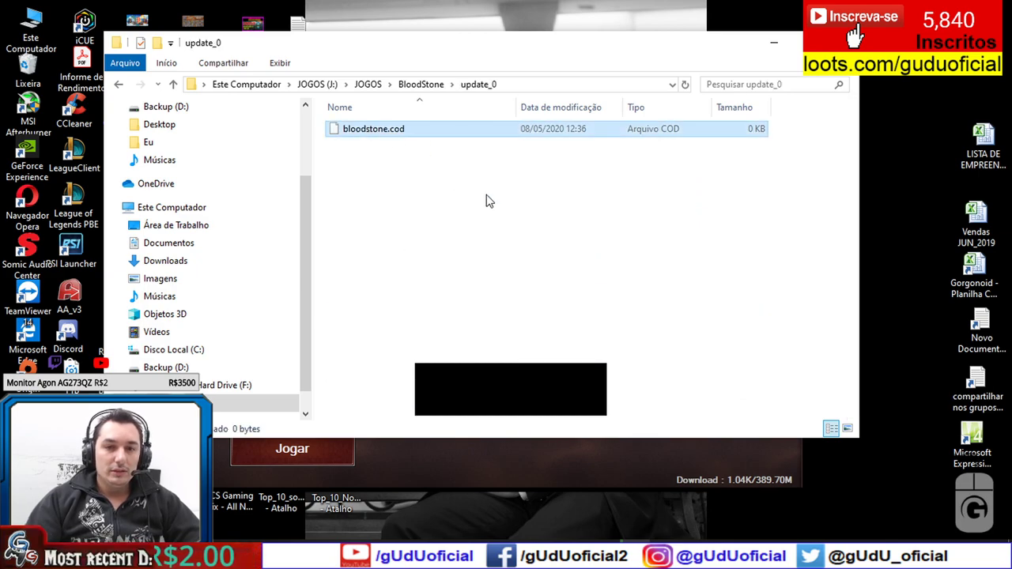
key("alt+Left")
Return to the BloodStone launcher and try to start the game.
left_click(427, 452)
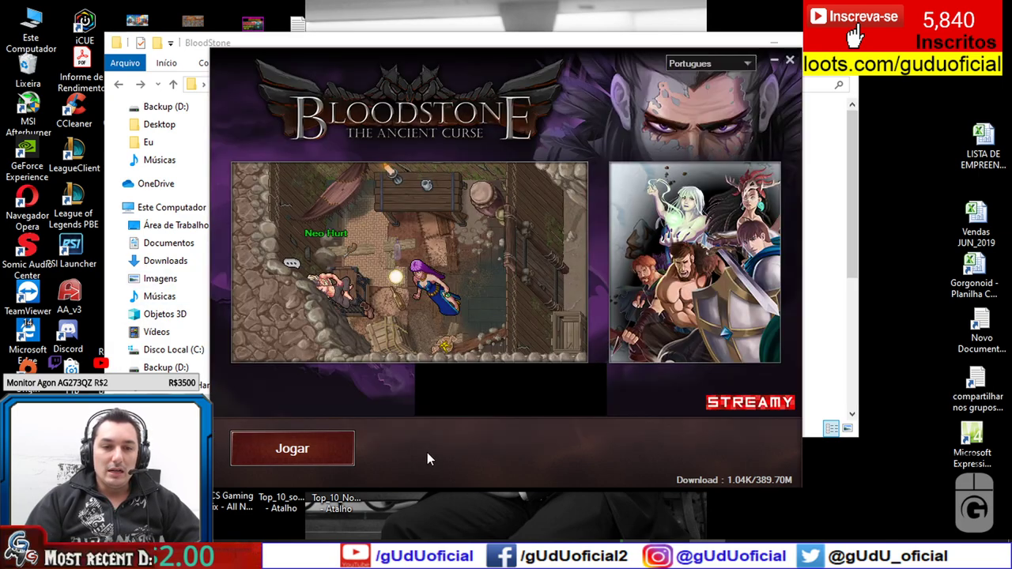
left_click(322, 447)
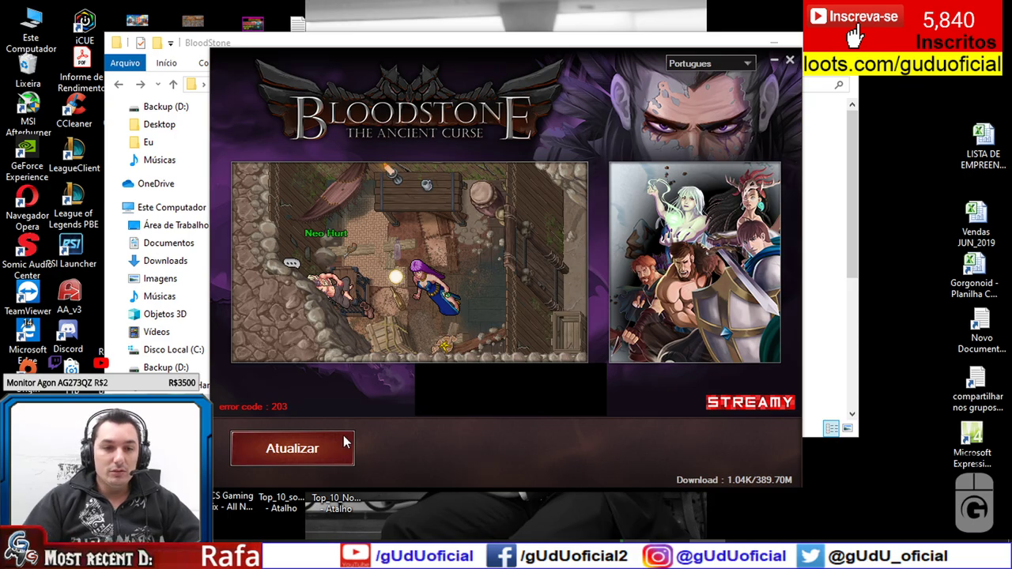
Switch to OBS and activate the Live Stream 2k 2 scene.
key("alt+Tab")
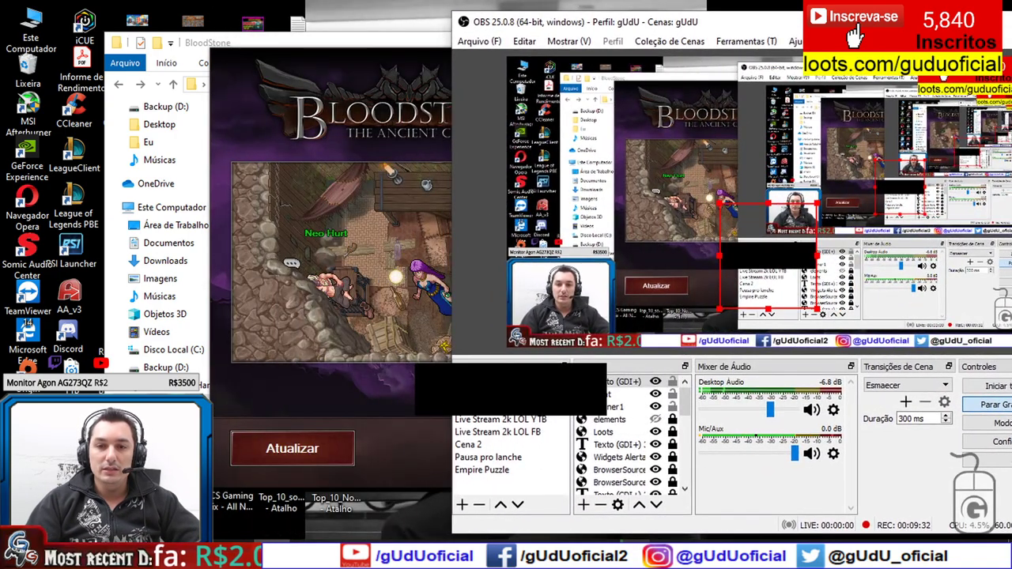
key("super+Up")
key("super+Down")
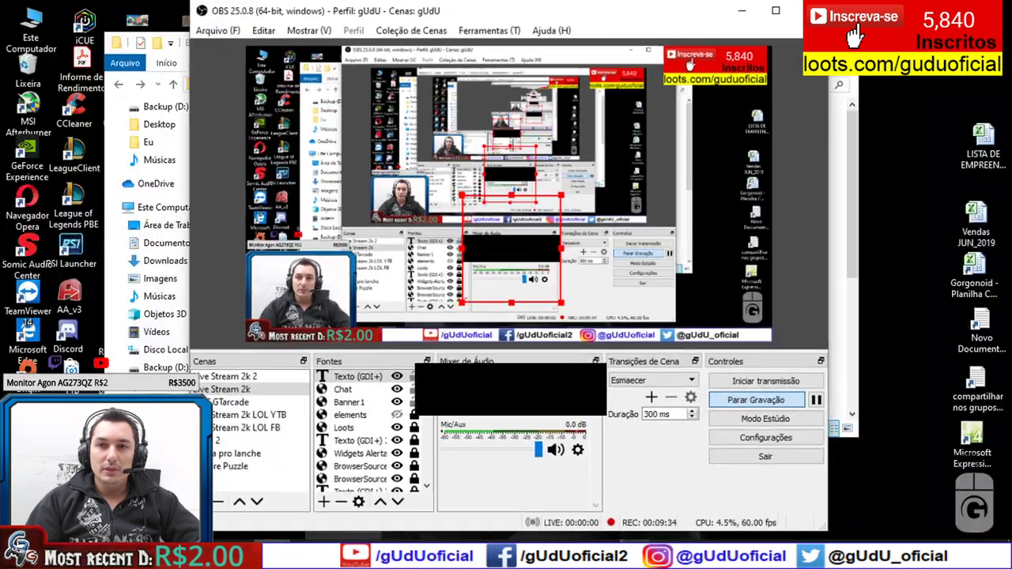
key("alt+Tab")
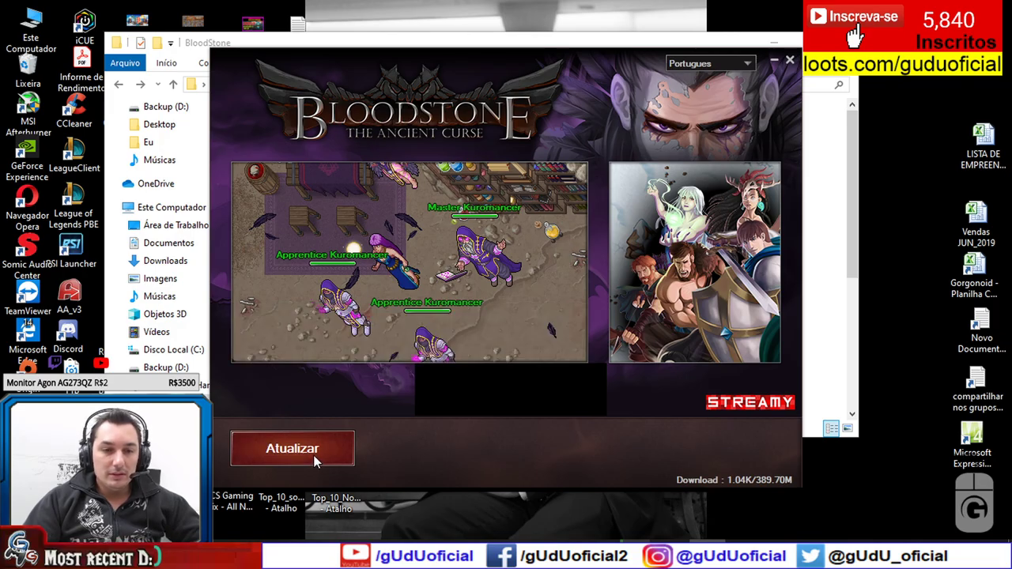
key("alt+Tab")
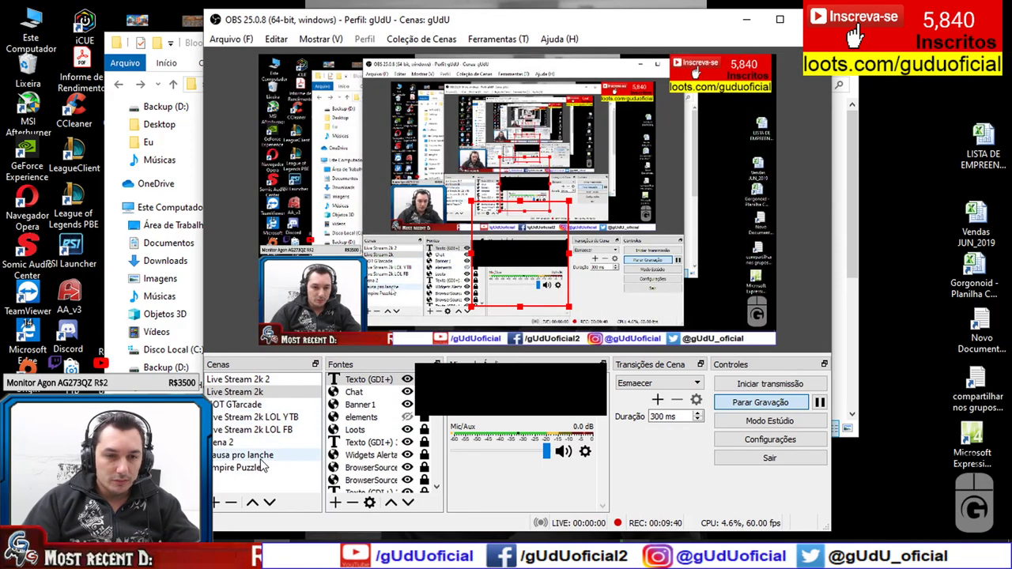
left_click(238, 468)
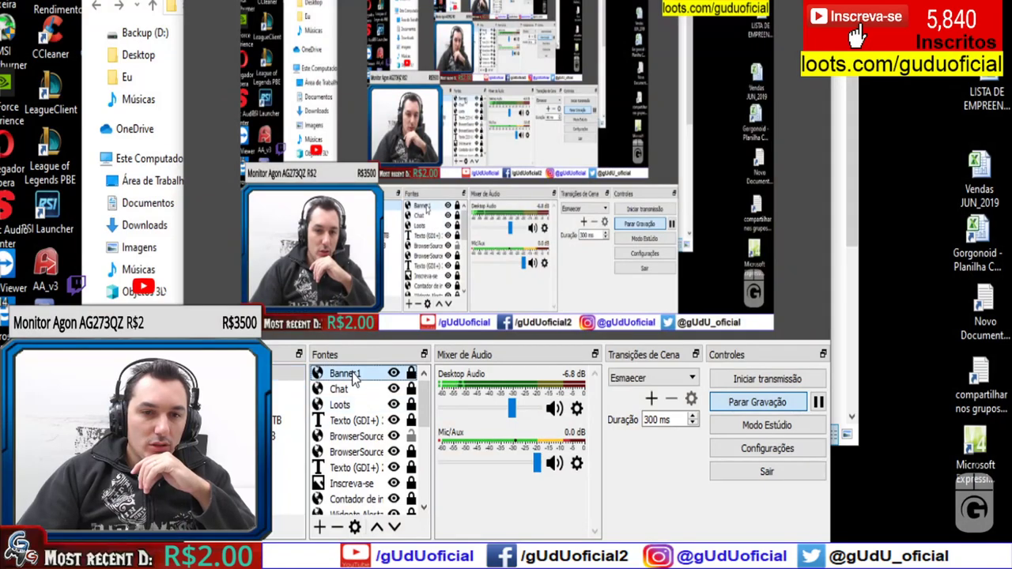
Add a new display capture source named Captura de tela 5 for Monitor 1 (1366x768), and move the OBS window aside.
right_click(353, 373)
mouse_move(459, 2)
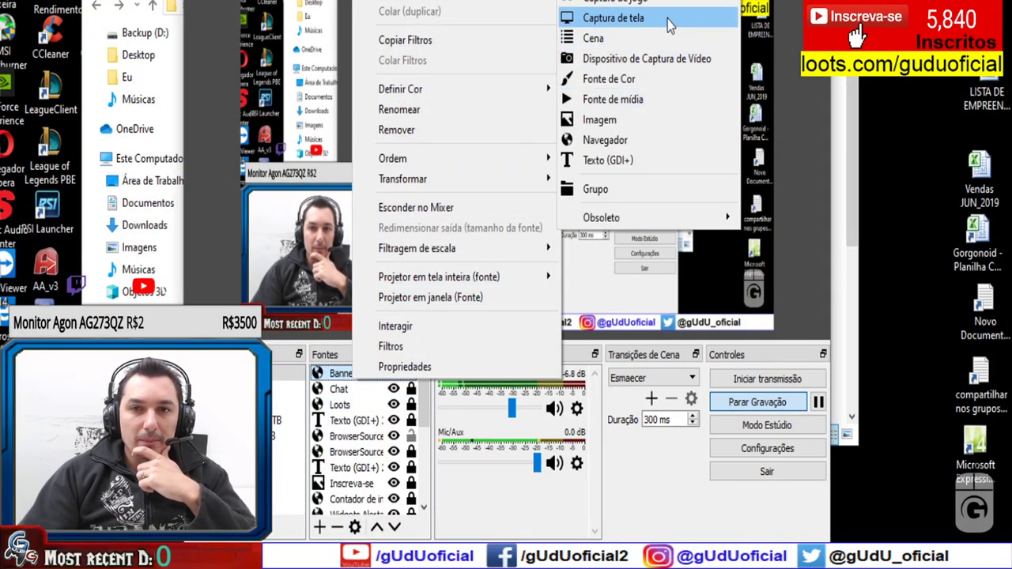
left_click(614, 18)
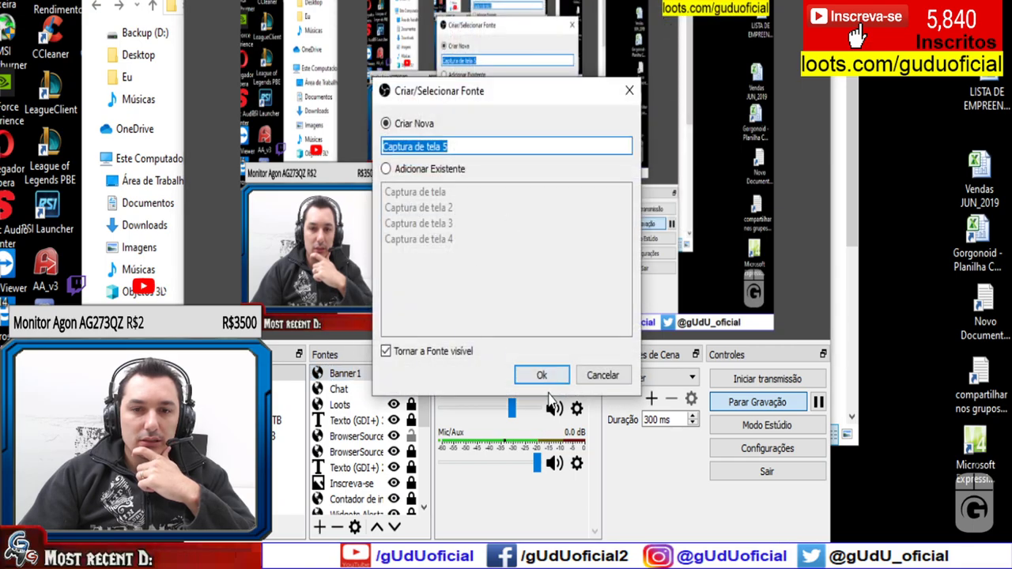
left_click(537, 372)
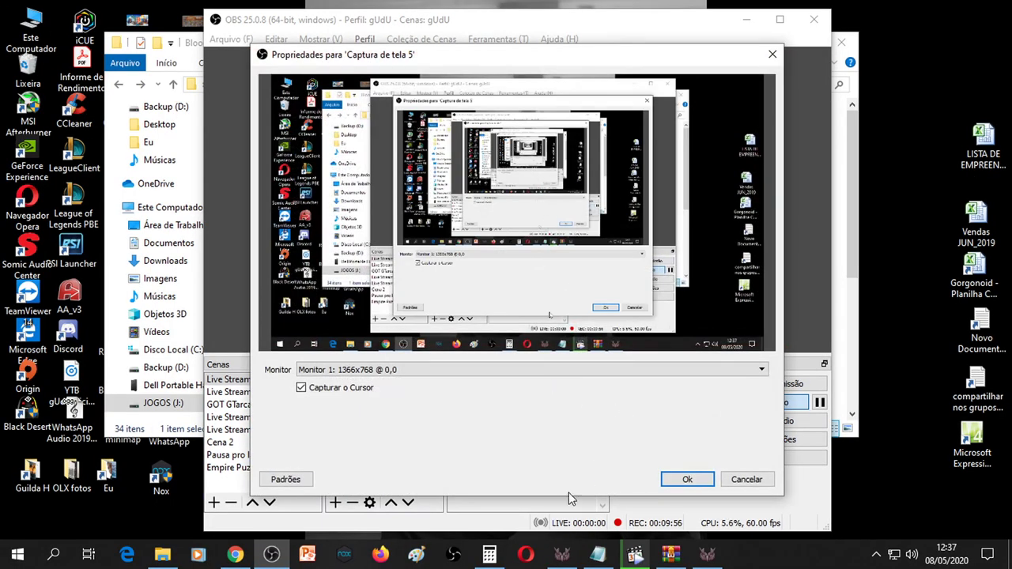
left_click(671, 480)
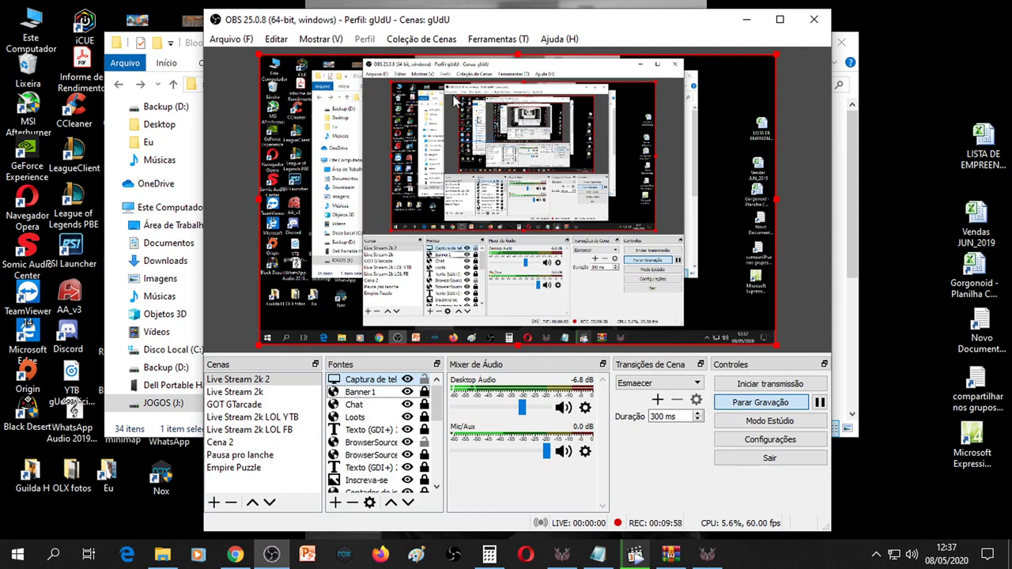
left_click_drag(466, 26, 622, 24)
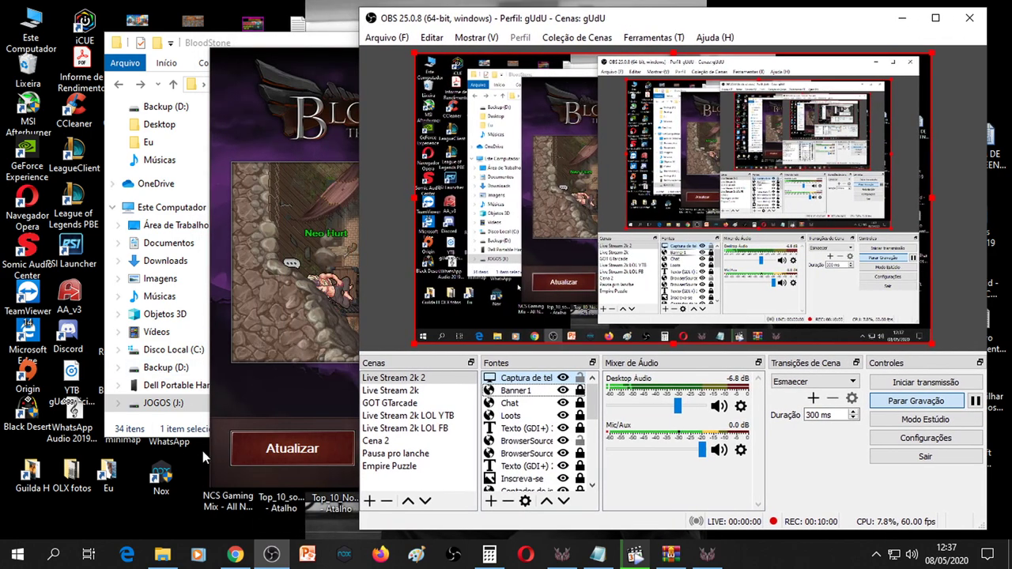
Switch back to the BloodStone launcher and try to run the update.
left_click(220, 437)
left_click(293, 448)
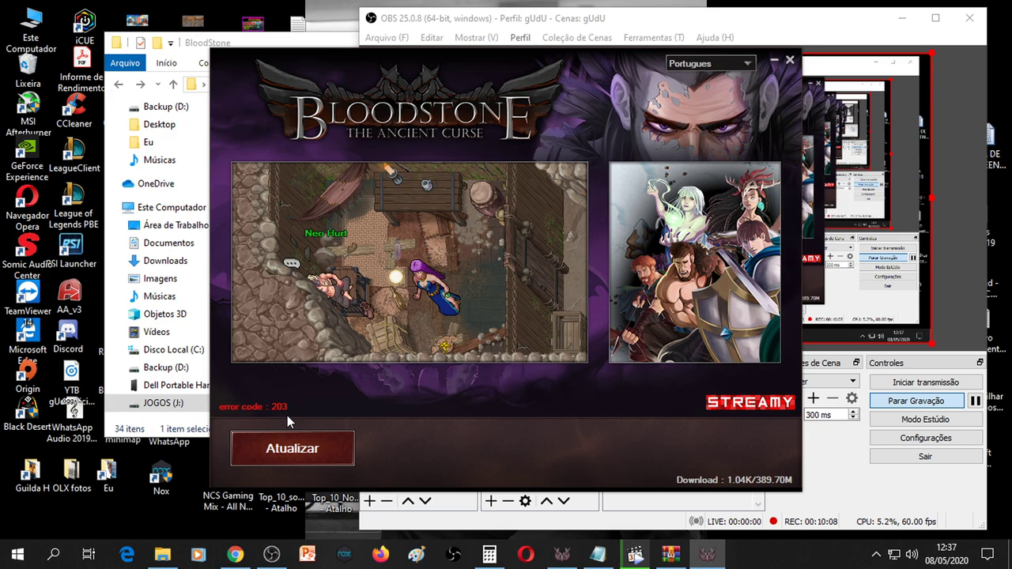
Compare the client application in the BloodStone folder with the one in update_110, and retry the launcher update.
left_click(332, 46)
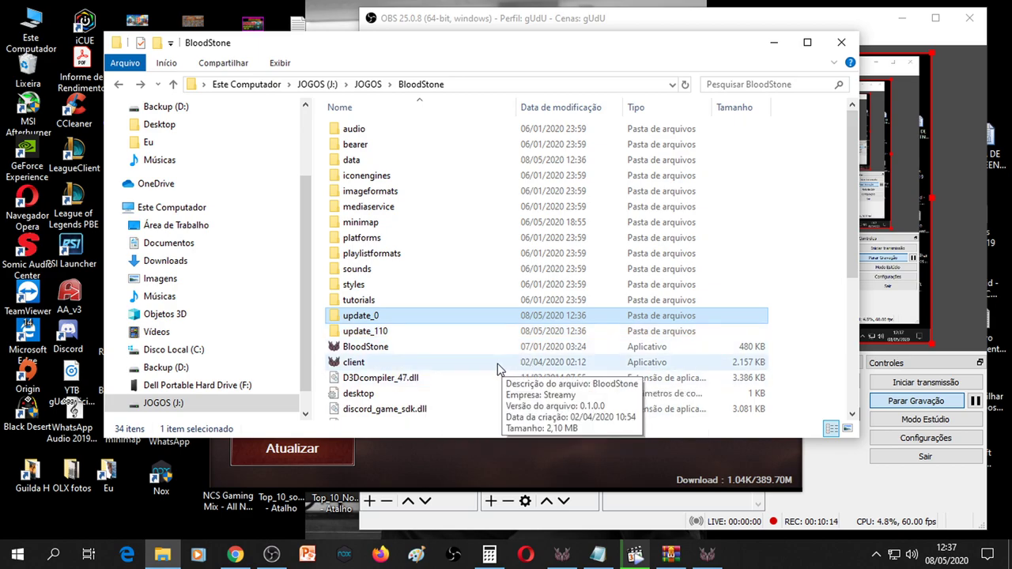
left_click(542, 363)
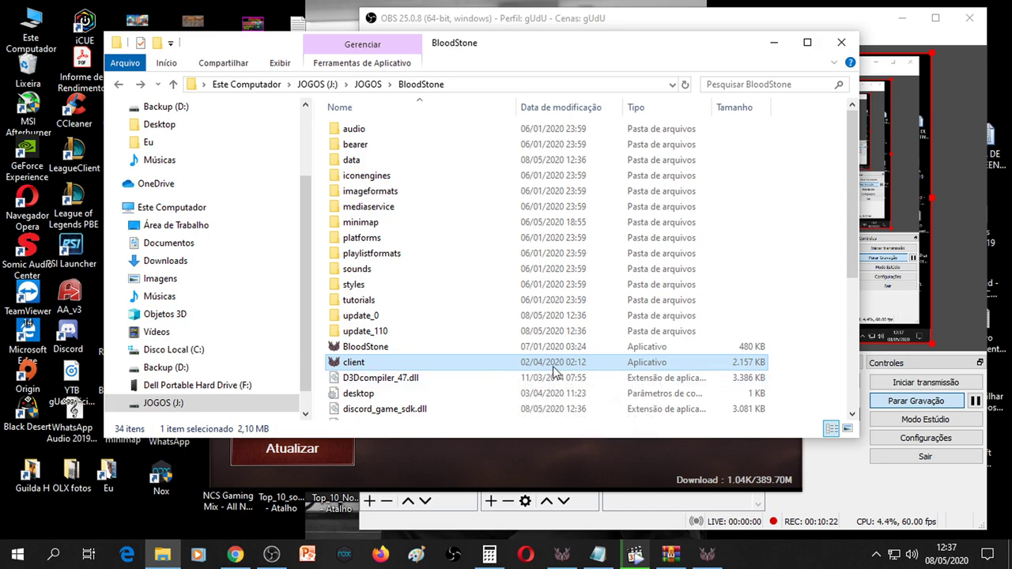
double_click(364, 331)
left_click(356, 131)
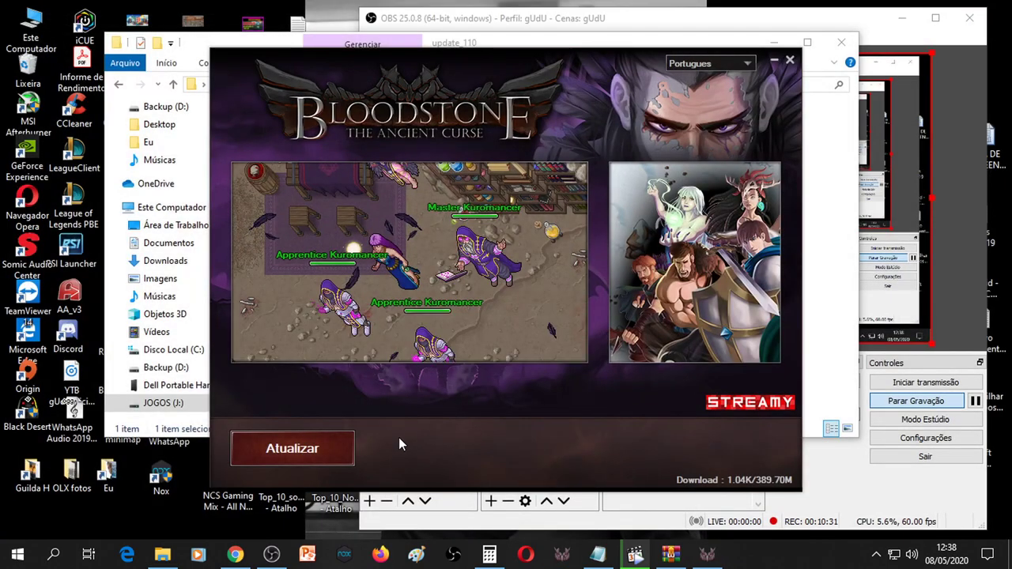
left_click(324, 446)
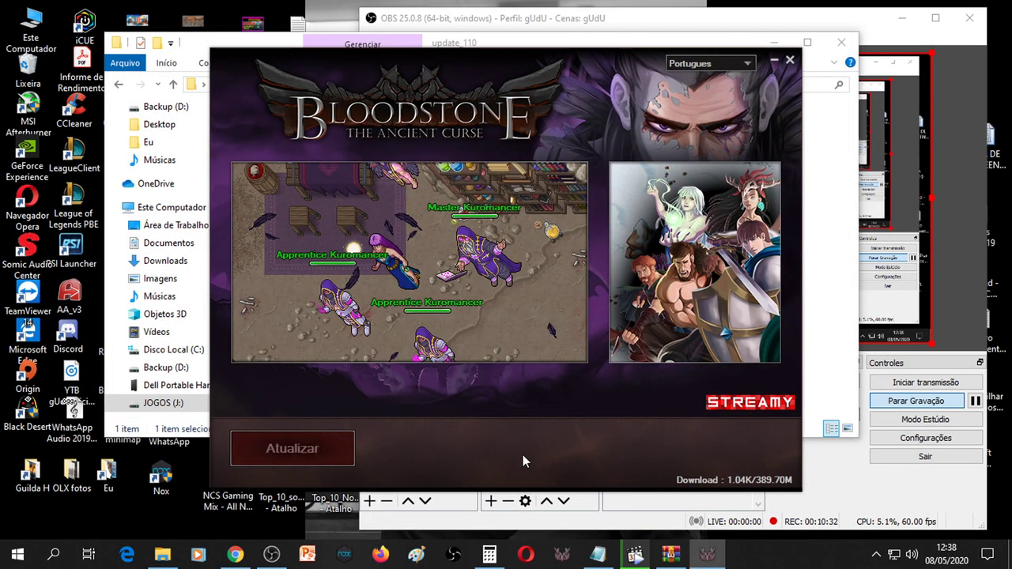
Copy the client application from update_110 into the installed BloodStone folder, replacing the existing file.
left_click(559, 47)
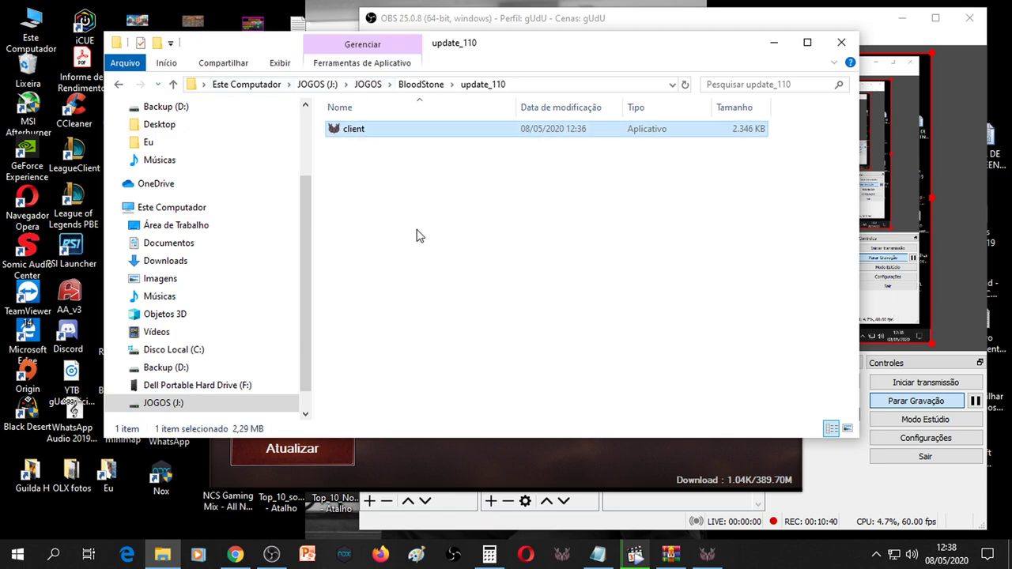
left_click(118, 83)
left_click(487, 360)
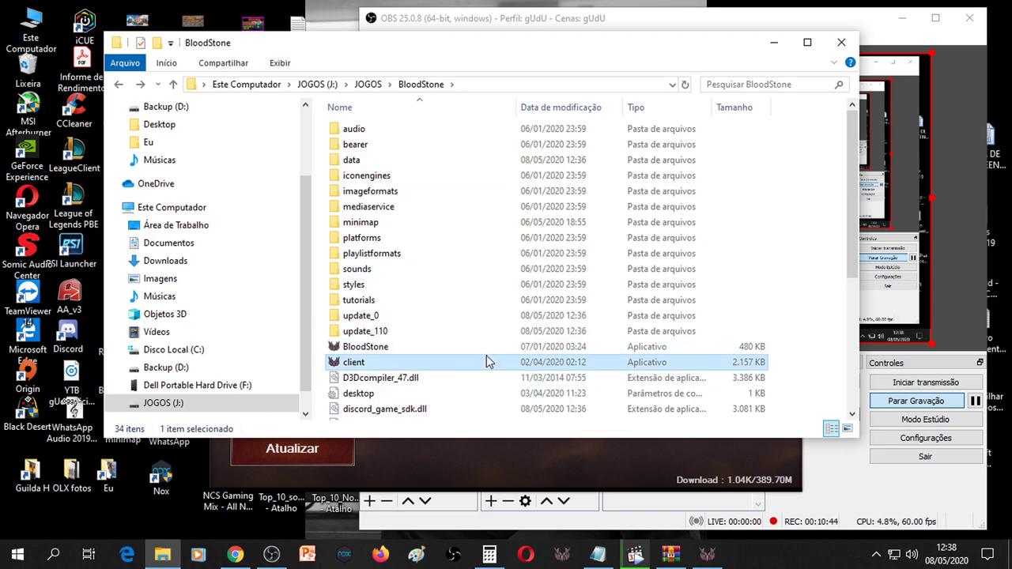
key("ctrl+v")
left_click(282, 162)
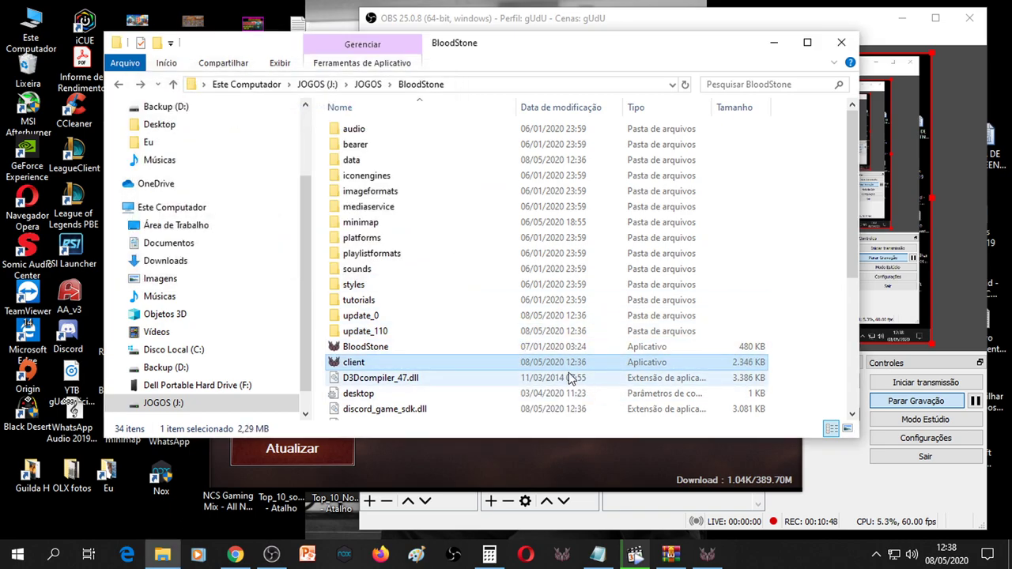
Retry the update in the BloodStone launcher, restart the launcher from the game folder, and close it.
left_click(433, 469)
left_click(326, 452)
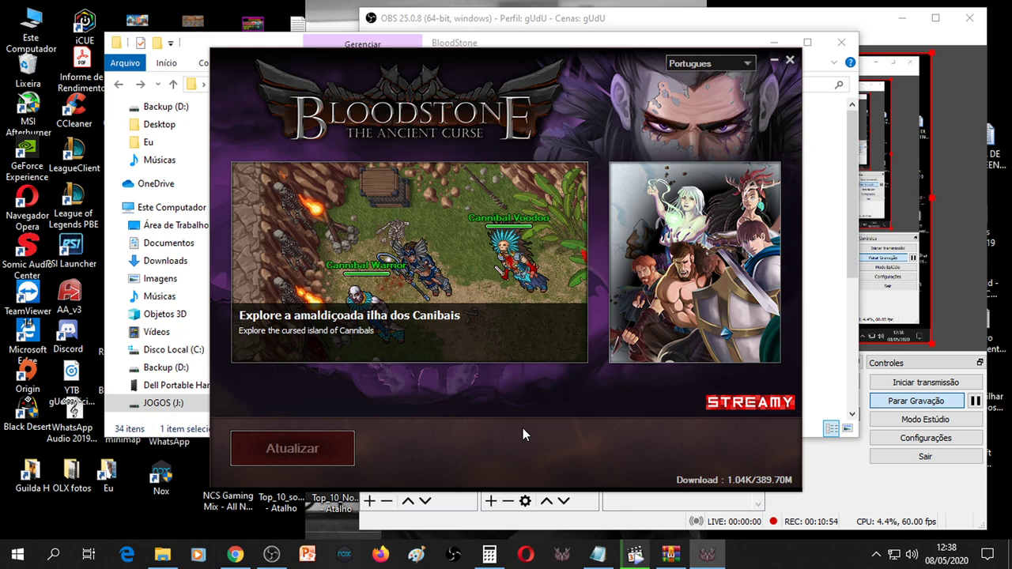
left_click(789, 64)
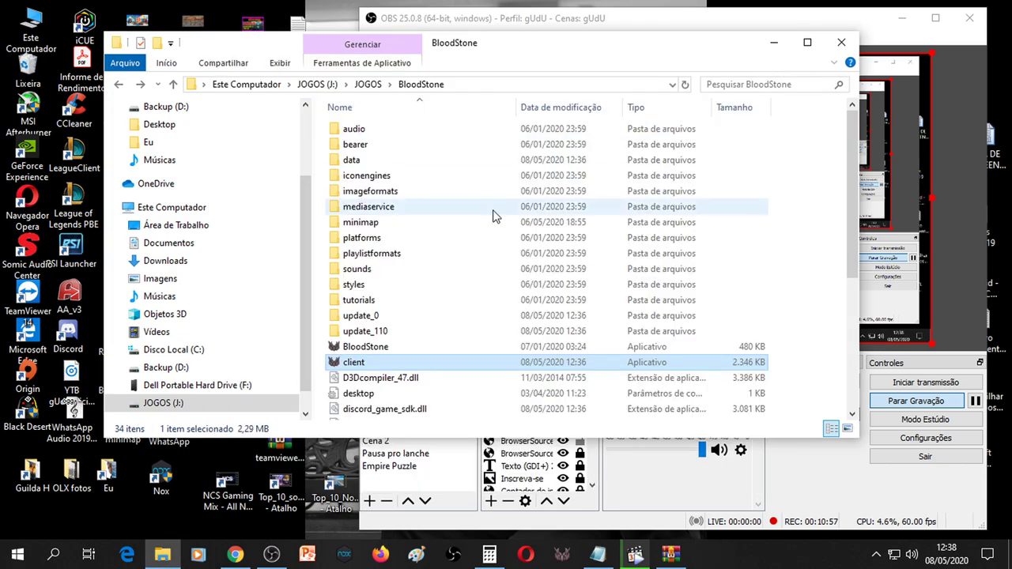
double_click(370, 348)
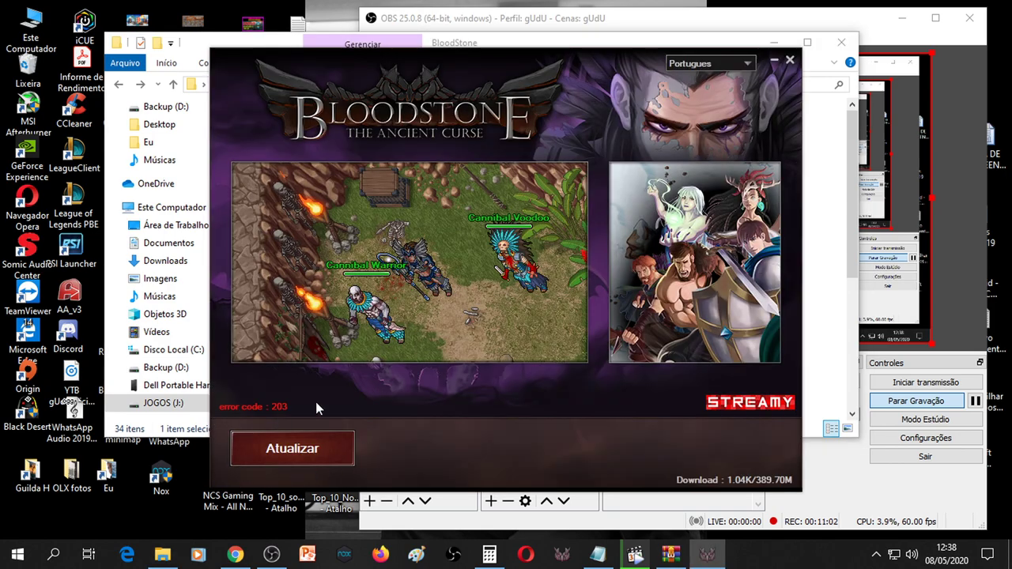
left_click(790, 61)
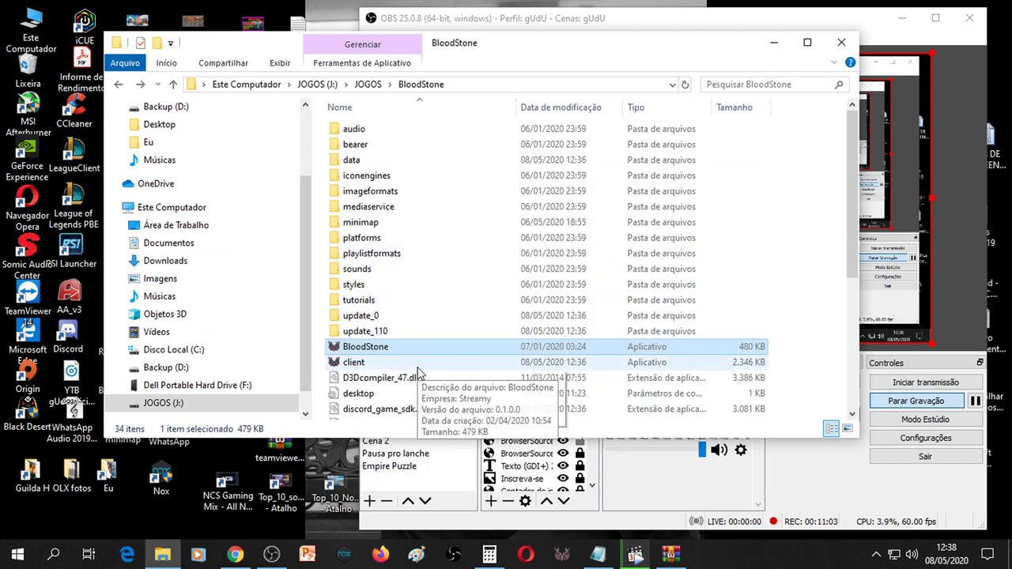
Check the bloodstone.cod file in update_0 and look through the files in the installed BloodStone folder.
double_click(346, 315)
left_click(384, 133)
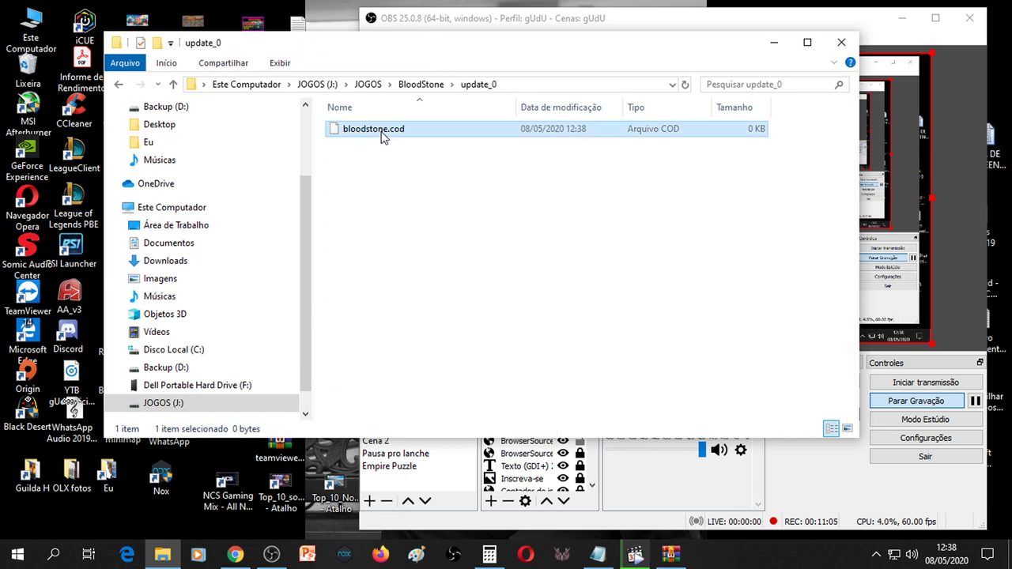
left_click(119, 85)
scroll(485, 295, "down", 5)
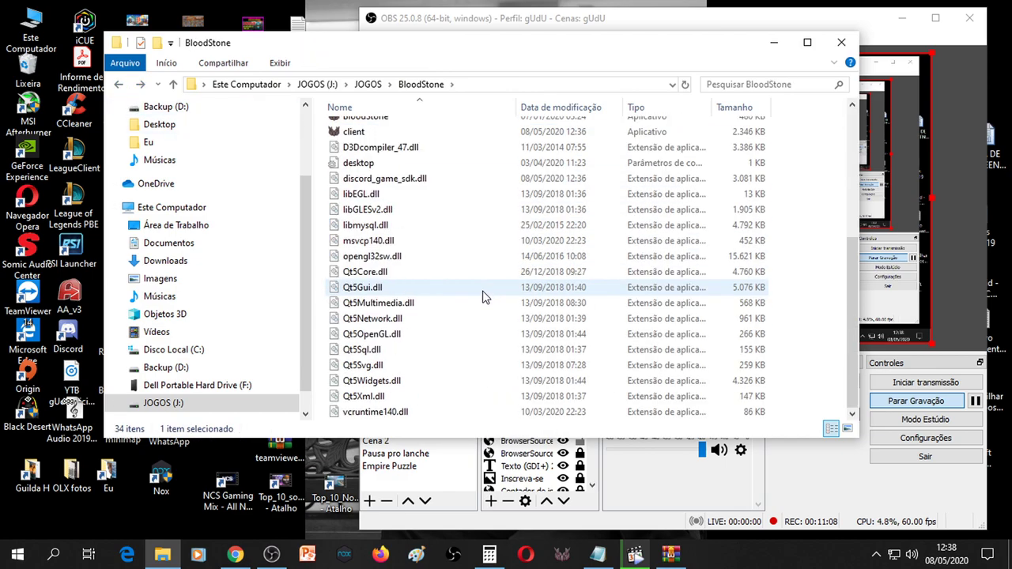
Check the contents of the update_110 folder inside the installed BloodStone folder.
scroll(485, 296, "up", 4)
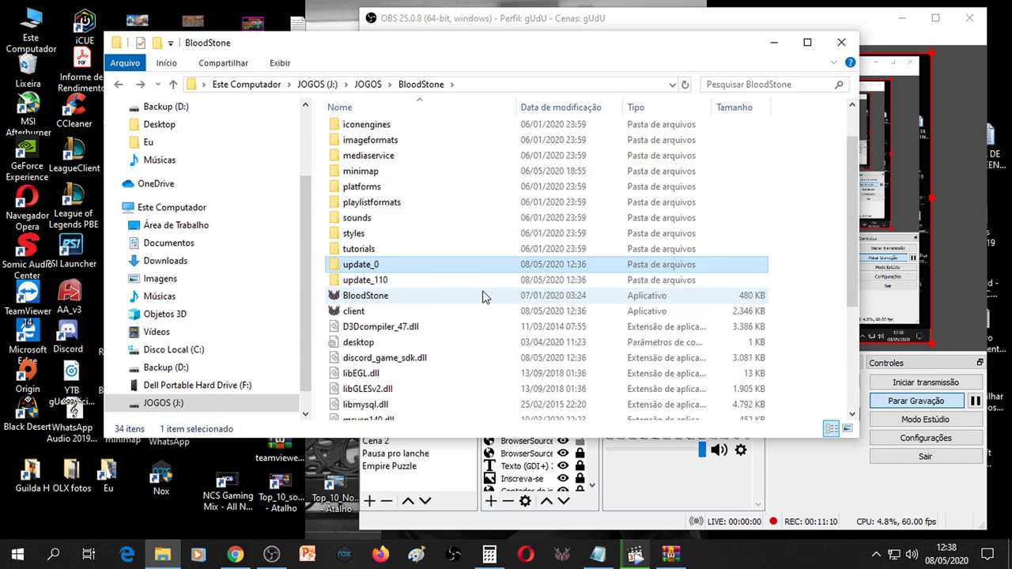
scroll(485, 308, "up", 1)
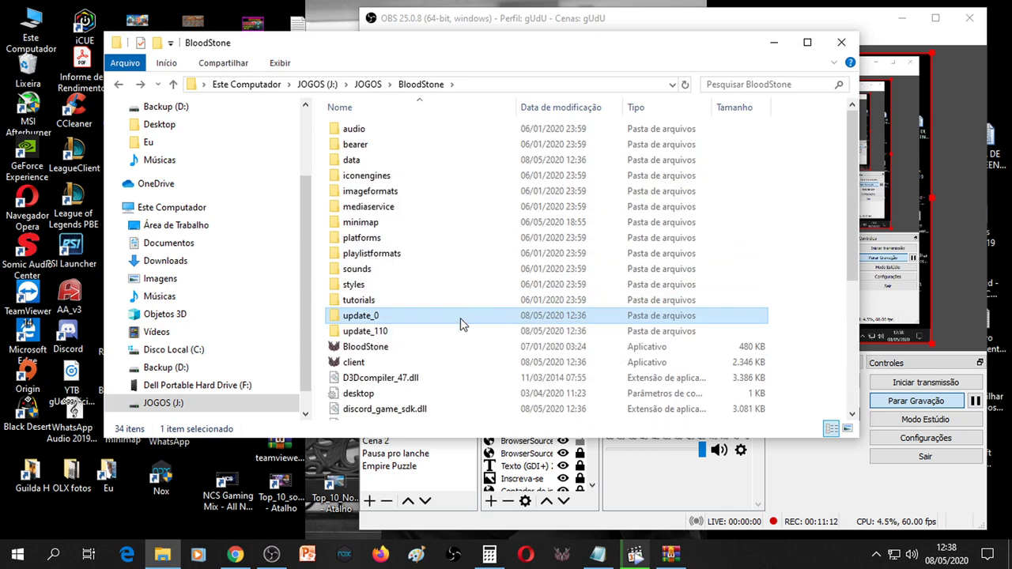
left_click(431, 333)
double_click(431, 333)
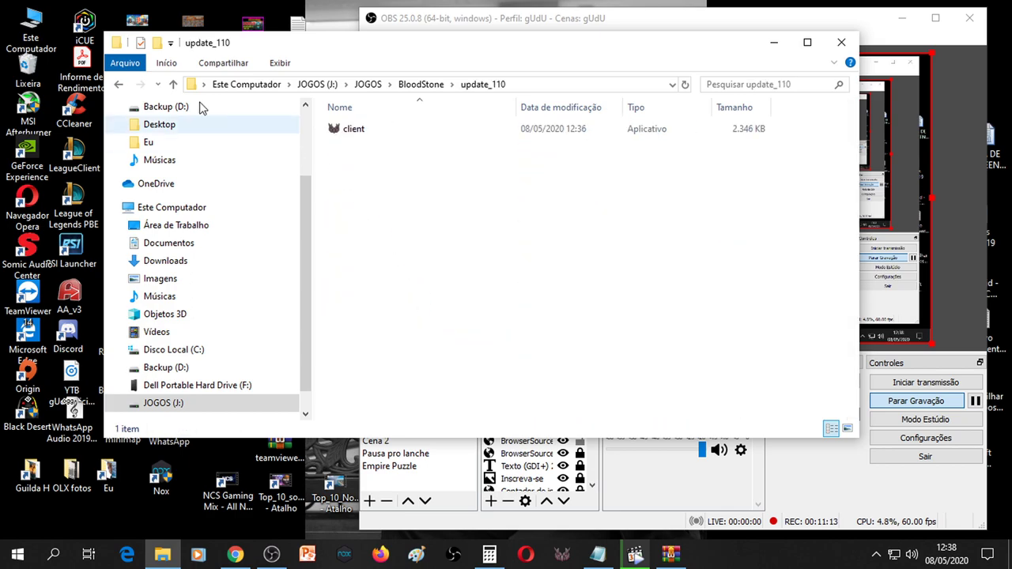
left_click(124, 87)
Permanently delete the update_0 and update_110 folders, and run the BloodStone launcher again from the game folder before closing it.
left_click(425, 321)
left_click(463, 332, "shift")
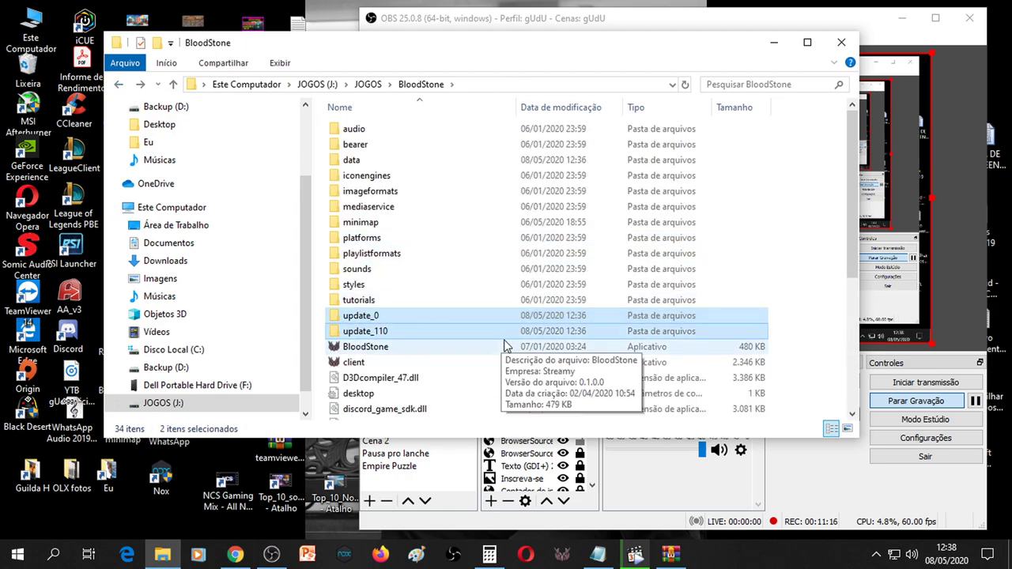
key("shift+Delete")
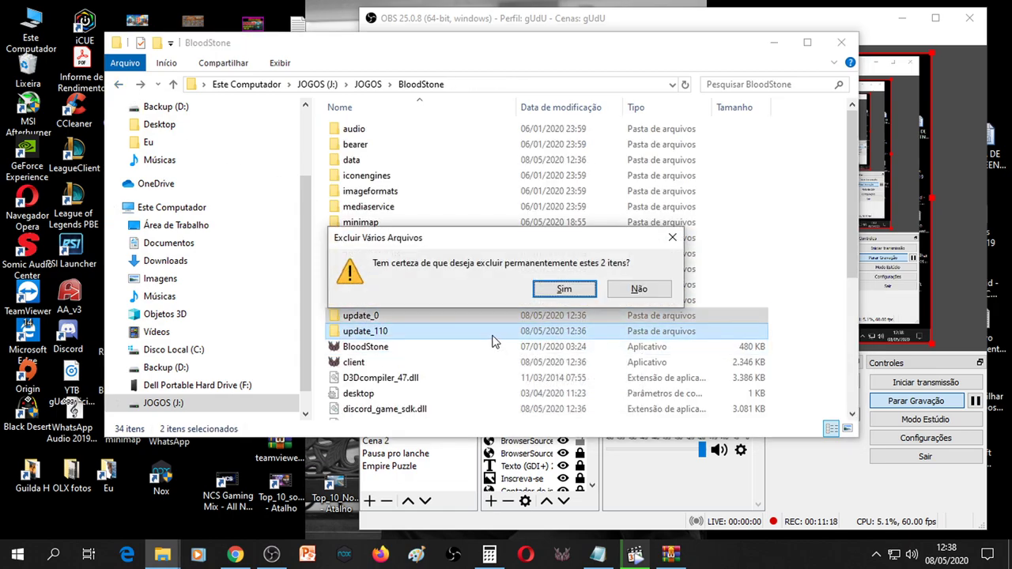
key("Return")
double_click(385, 323)
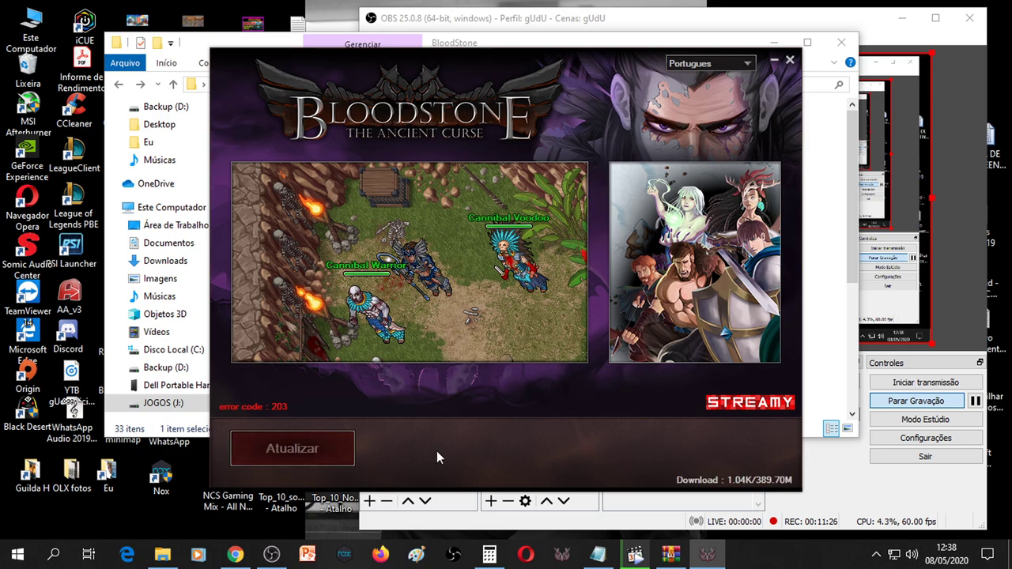
left_click(789, 62)
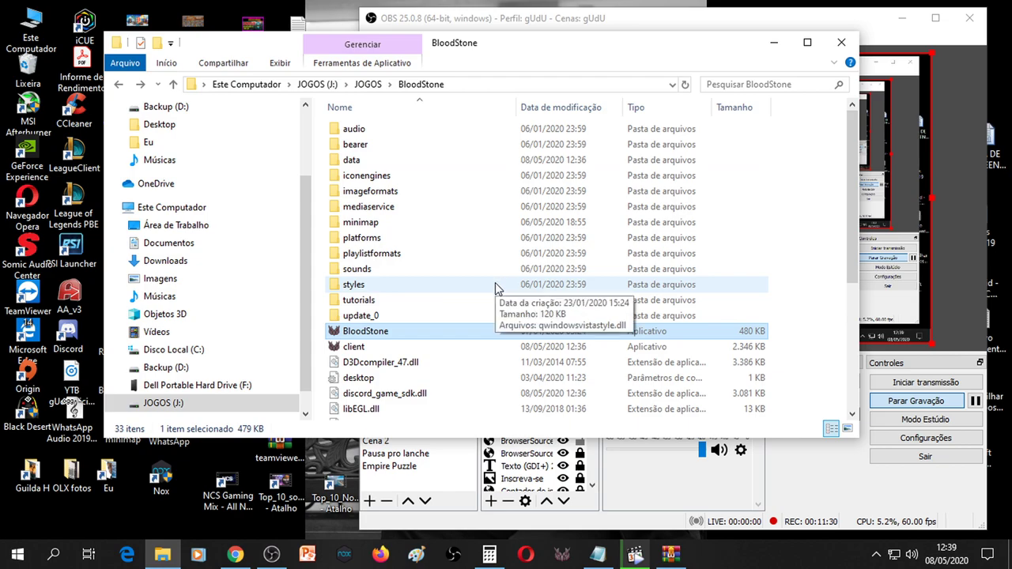
Extract everything except minimap from BloodStone.zip into the installed BloodStone folder, replacing the existing files.
left_click(672, 554)
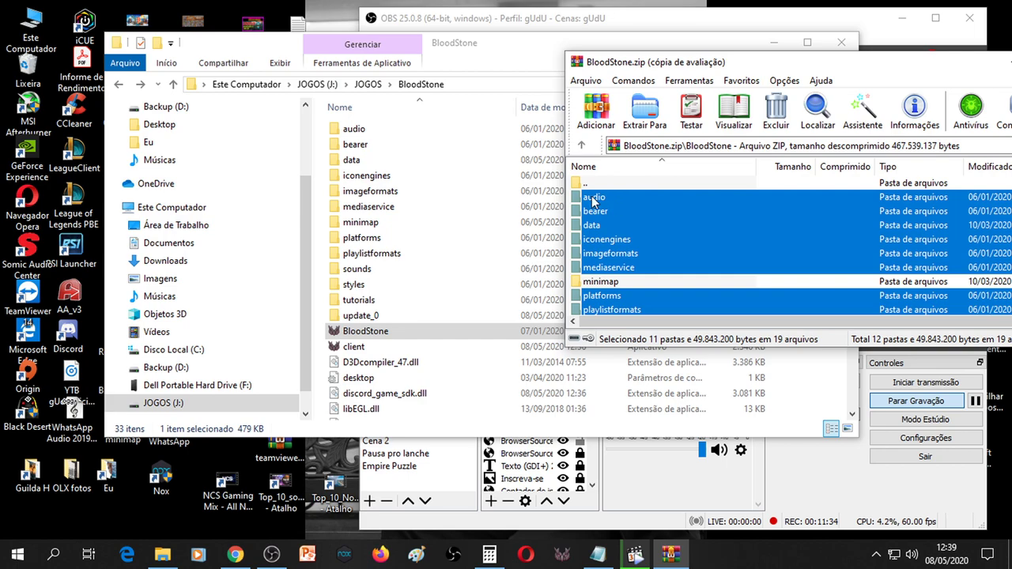
scroll(637, 267, "down", 3)
scroll(637, 267, "up", 3)
left_click_drag(599, 200, 470, 378)
left_click_drag(388, 369, 388, 369)
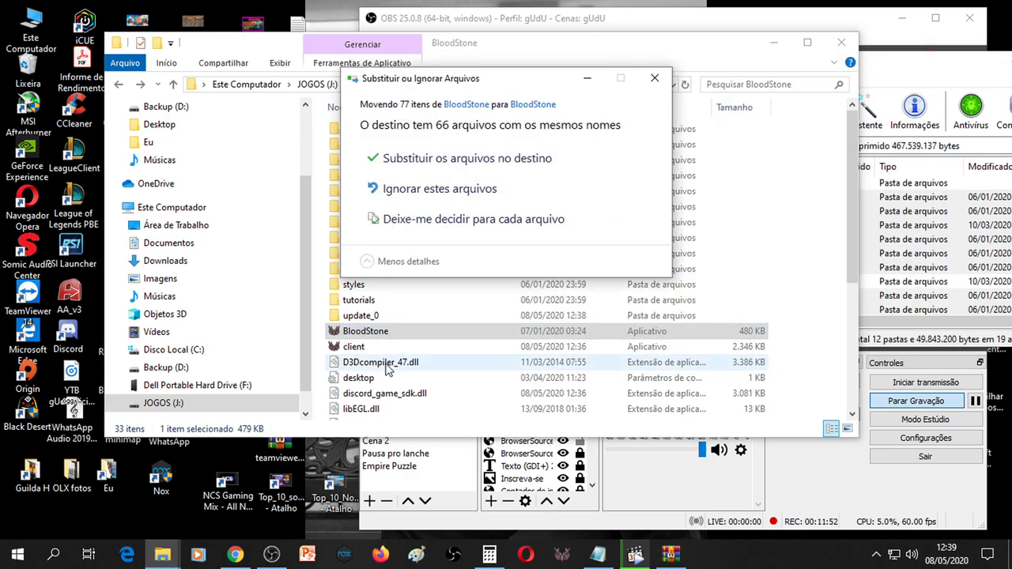
left_click(472, 158)
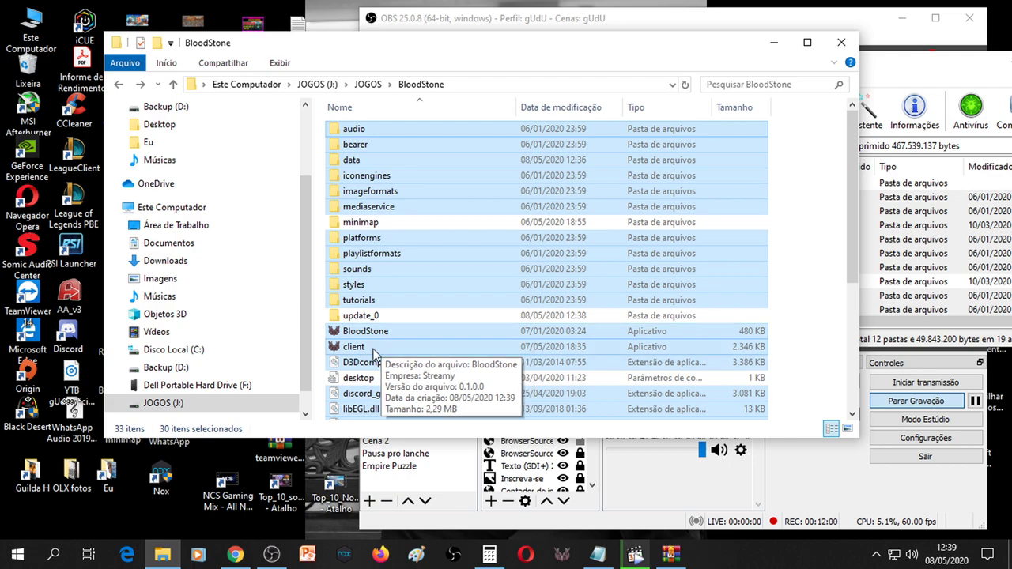
Review the replaced files in the BloodStone folder and check the map files in the minimap folder.
scroll(474, 380, "down", 5)
scroll(473, 380, "up", 5)
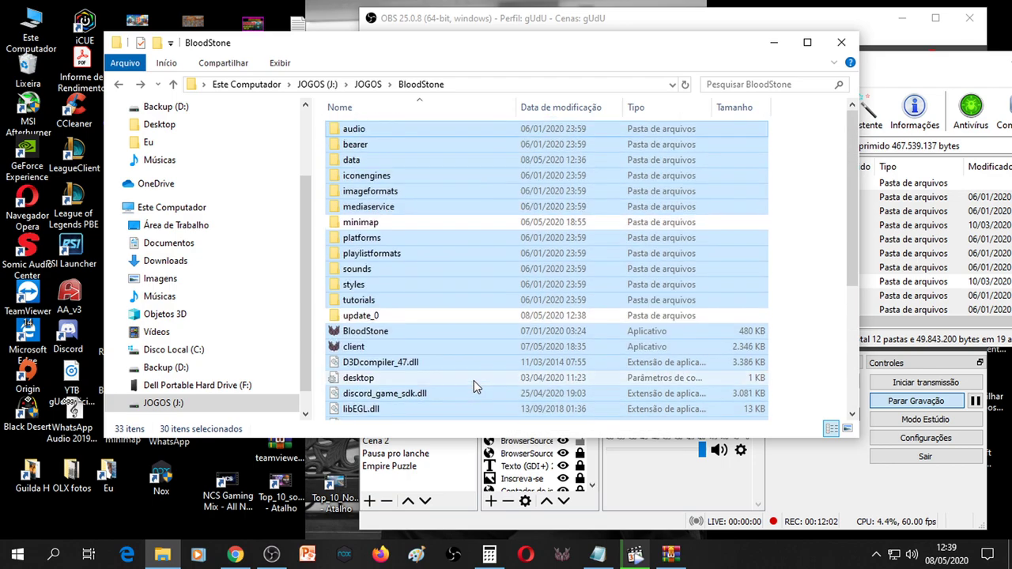
double_click(378, 227)
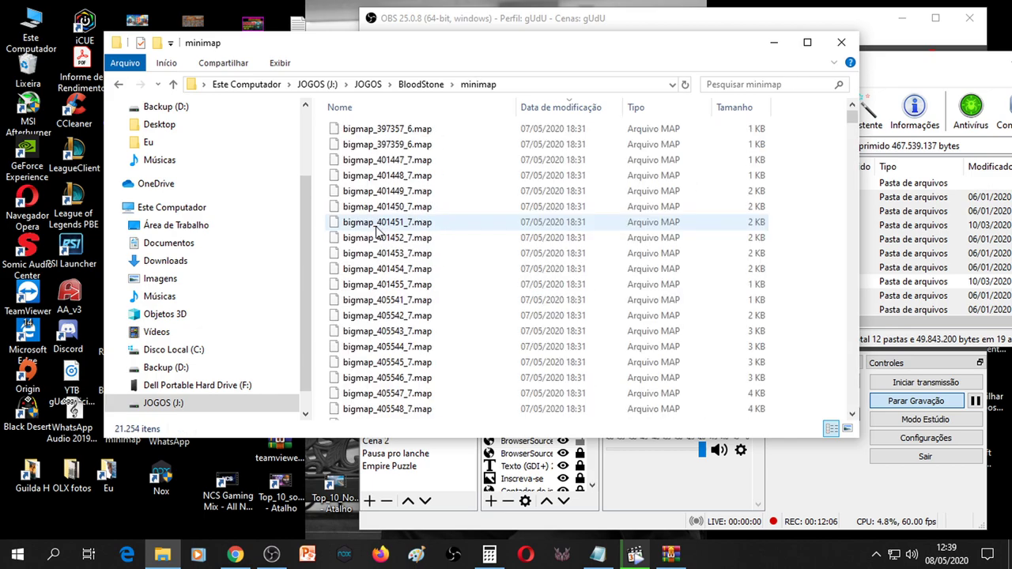
left_click(118, 87)
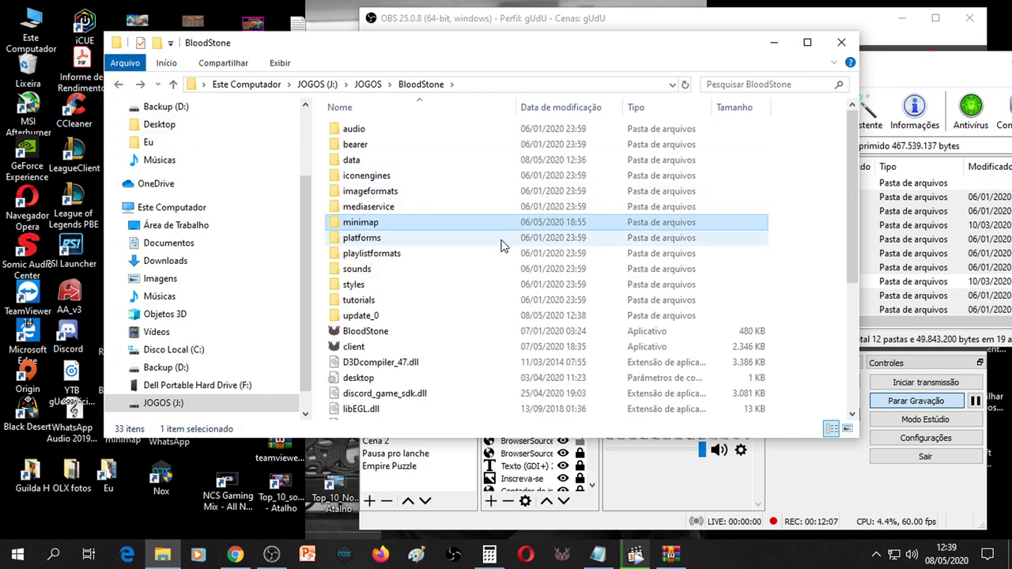
Check the contents of the update_0 folder and delete that folder from the BloodStone folder.
double_click(389, 317)
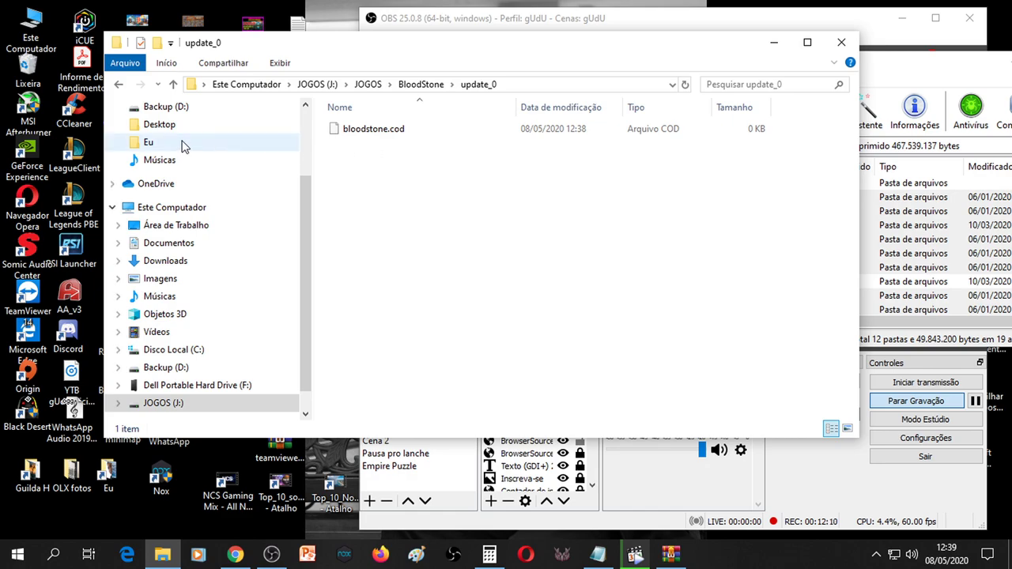
left_click(118, 84)
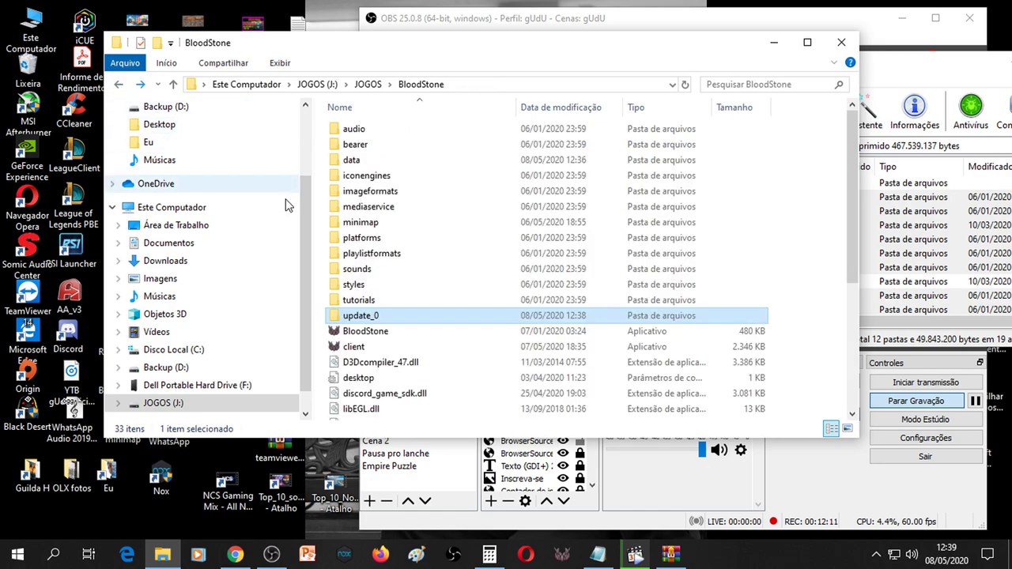
left_click(381, 297)
left_click(388, 316)
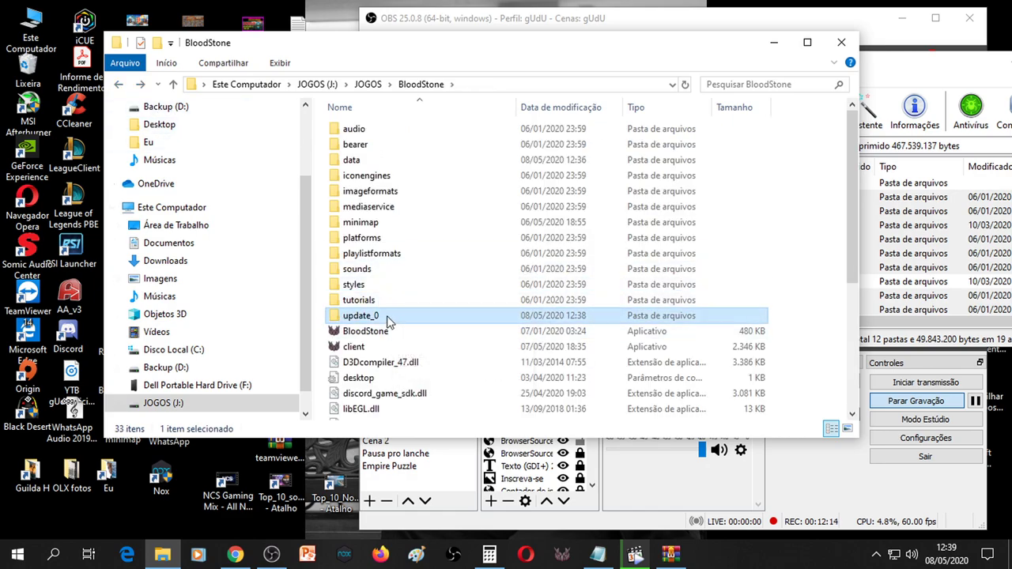
key("Delete")
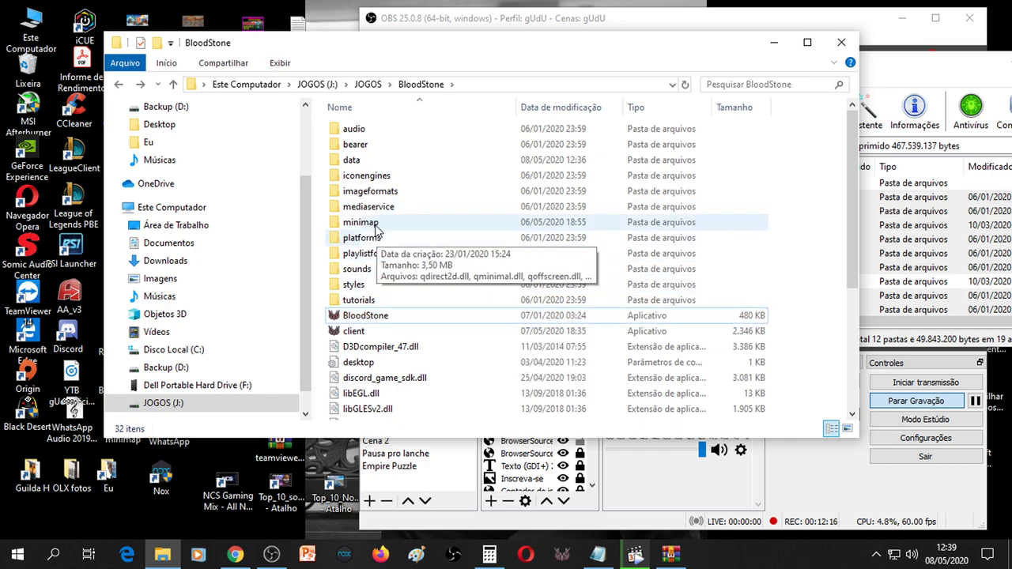
Examine the installed data folder's files by modification date and compare them with those in its backup subfolder.
double_click(352, 159)
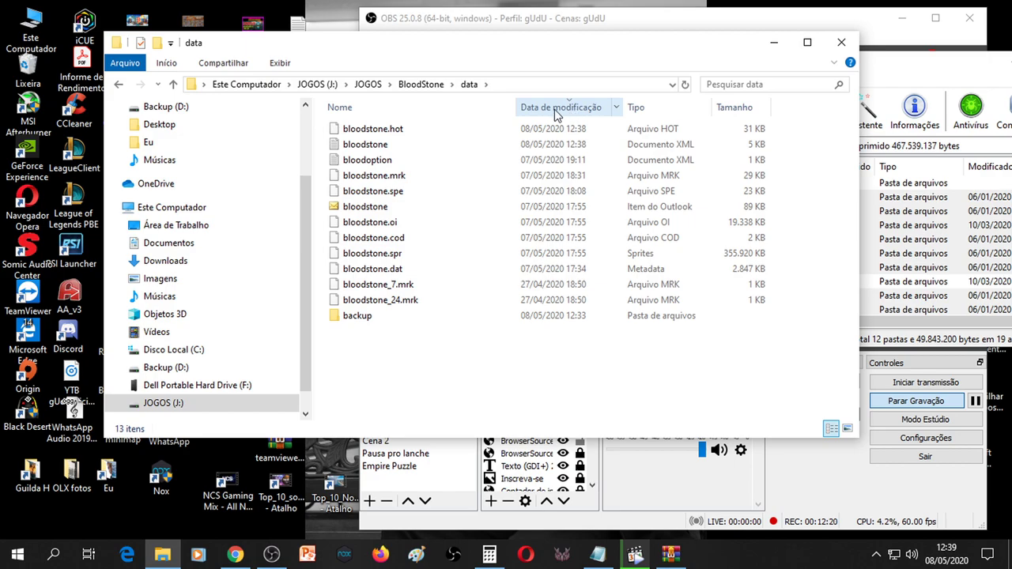
left_click(558, 109)
left_click(567, 106)
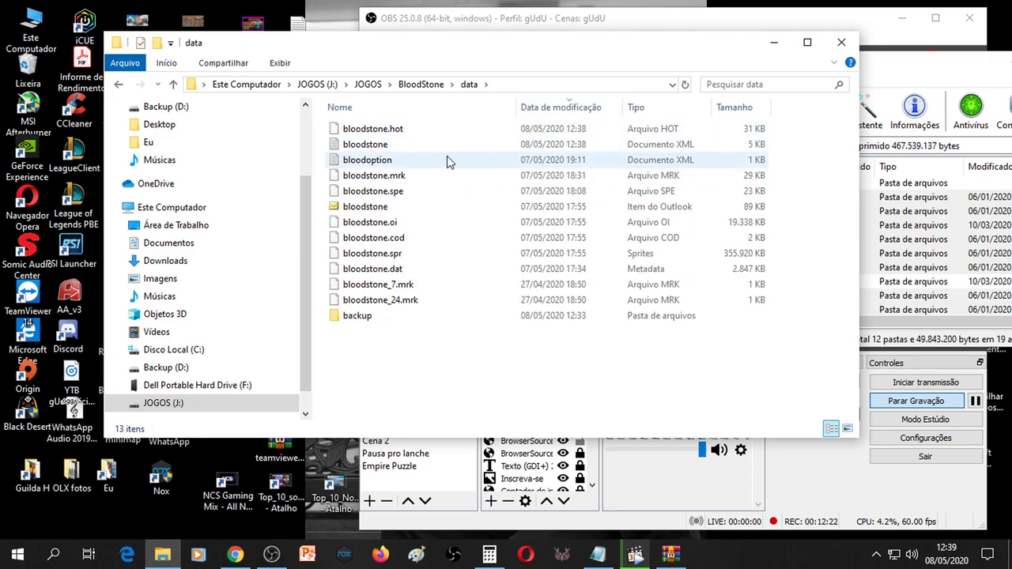
left_click(393, 130)
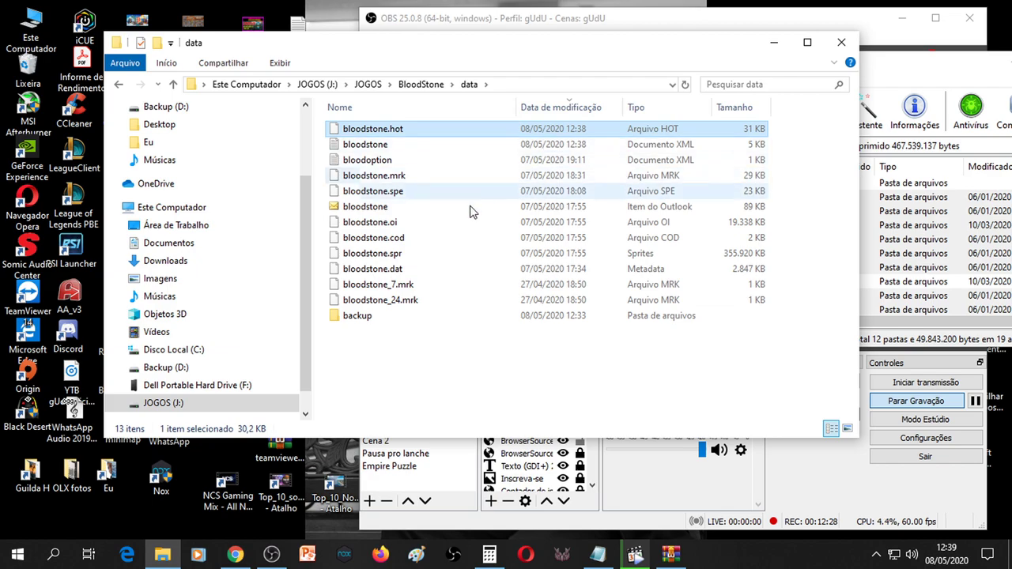
double_click(380, 317)
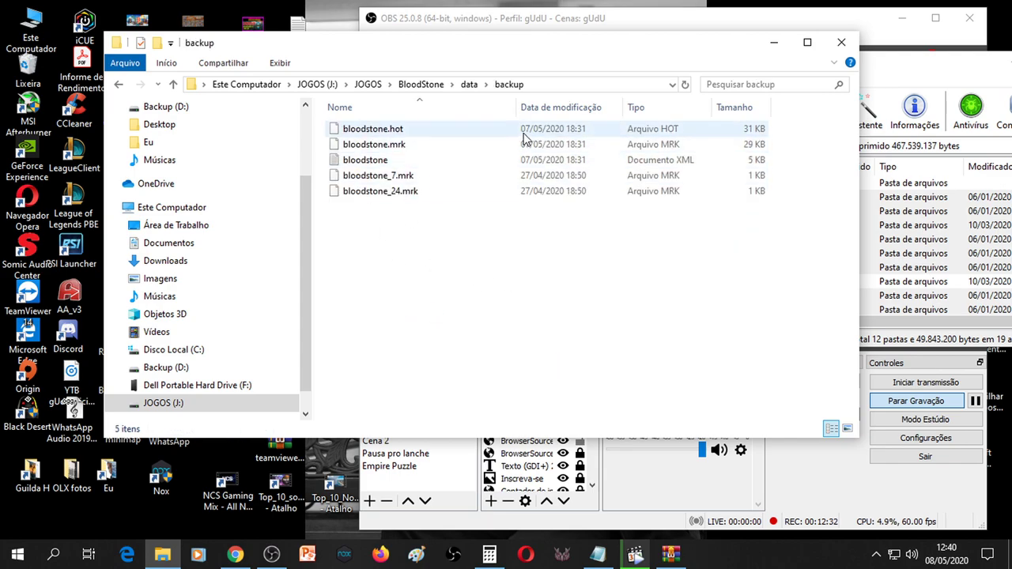
key("BackSpace")
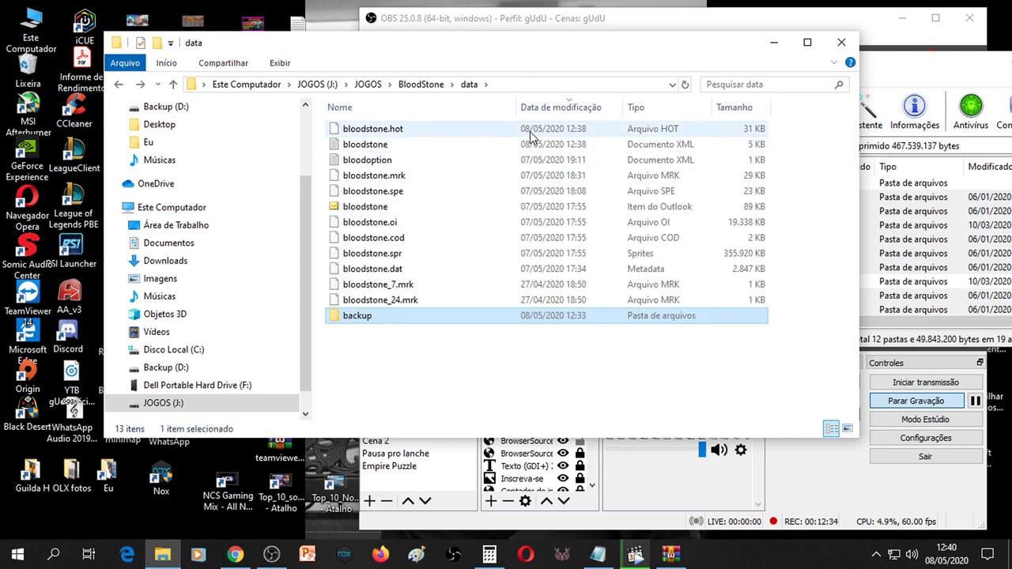
Compare the files in the data folder of BloodStone.zip with those in the installed data folder.
left_click(914, 63)
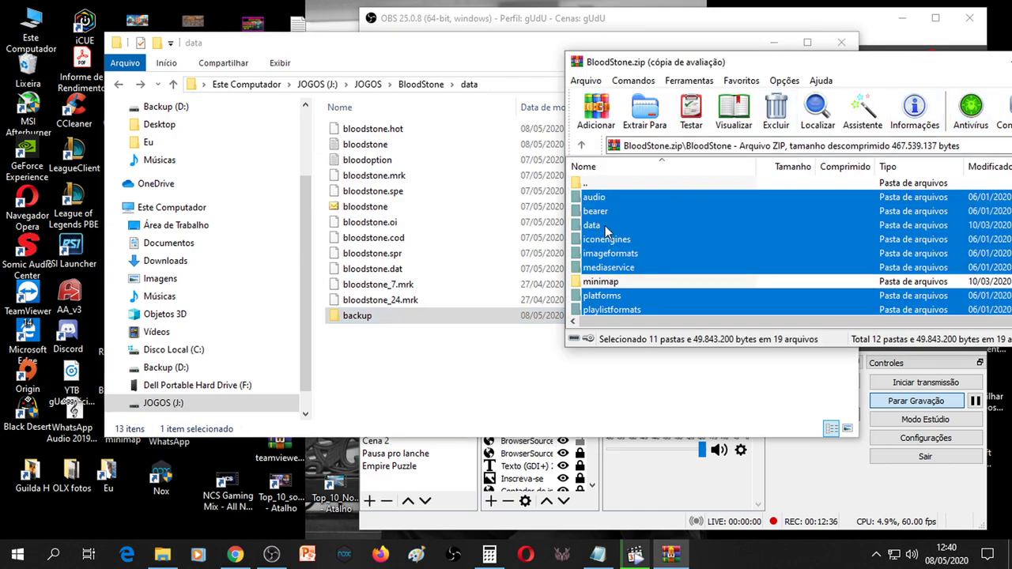
double_click(606, 226)
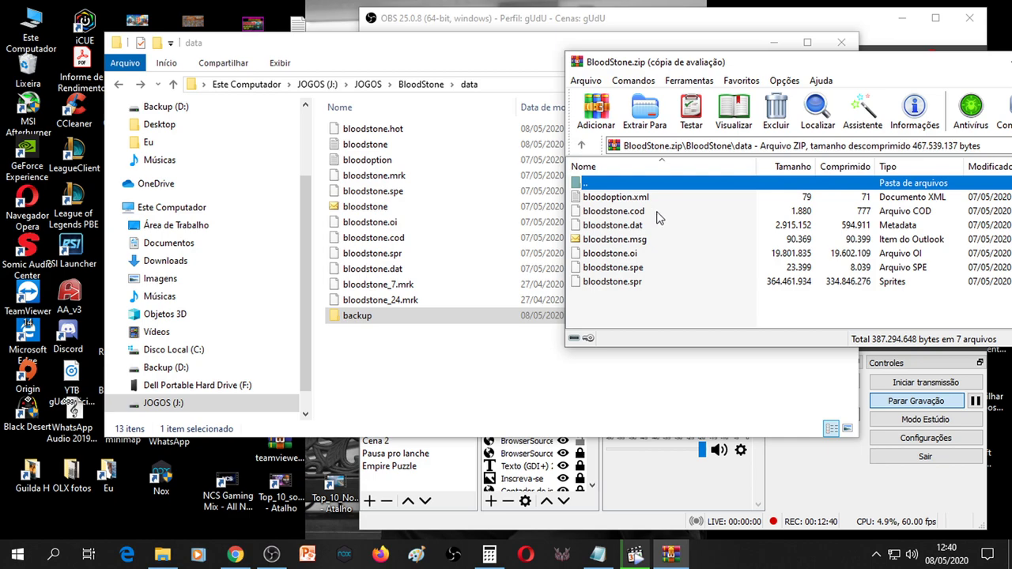
left_click(461, 398)
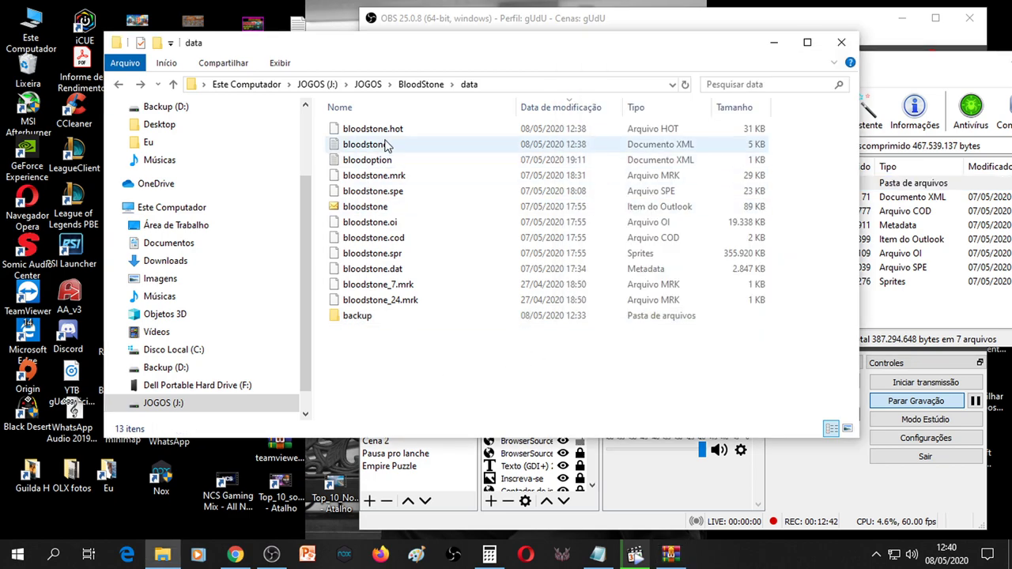
Put the file window away, log in to the BloodStone client with the account password, select the Ruby3 server, and close the game.
left_click(774, 43)
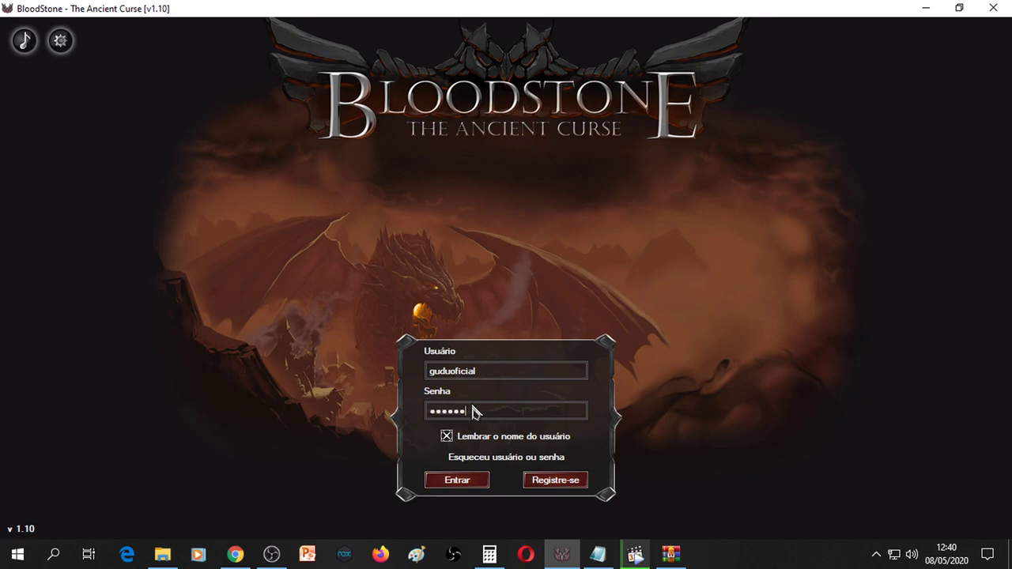
key("Return")
left_click(418, 275)
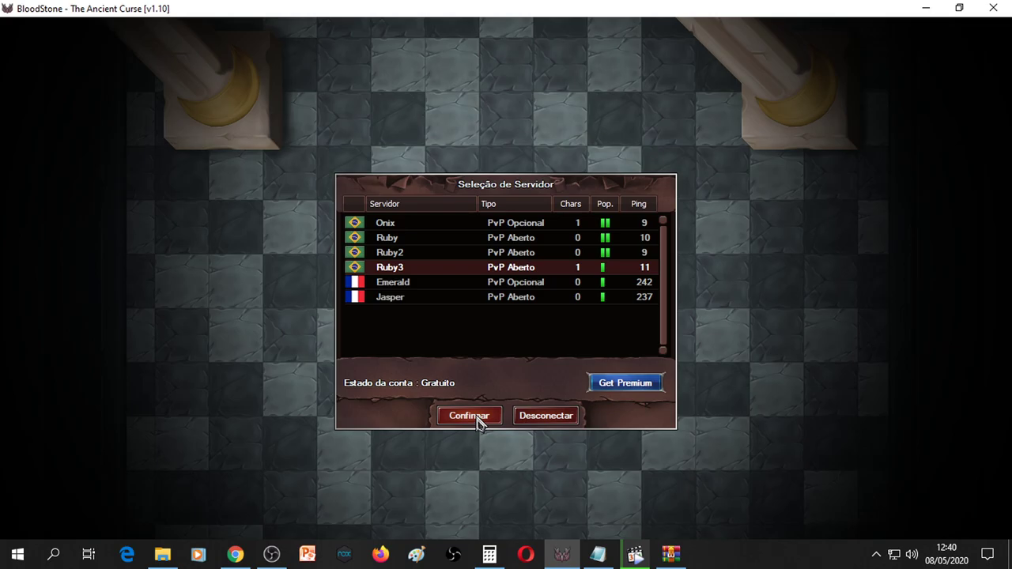
left_click(993, 8)
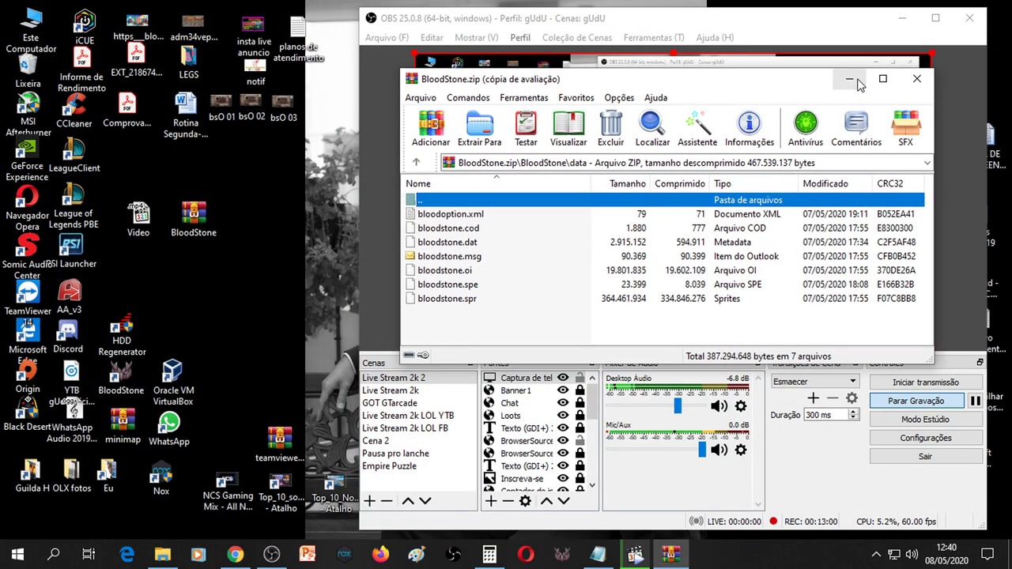
Start BloodStone from its desktop shortcut, launch the game from the launcher, and log in with the account password.
double_click(121, 378)
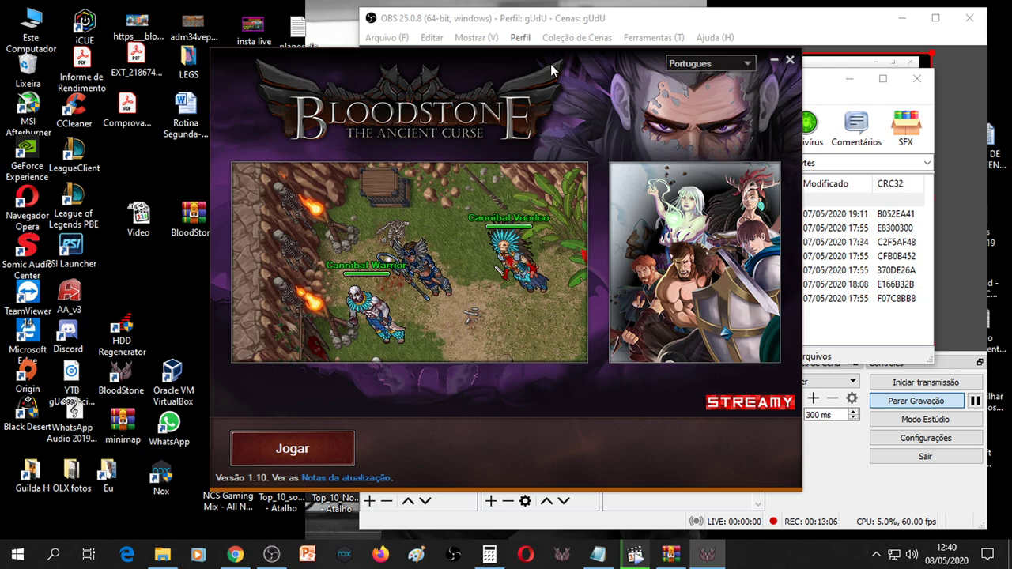
left_click(338, 445)
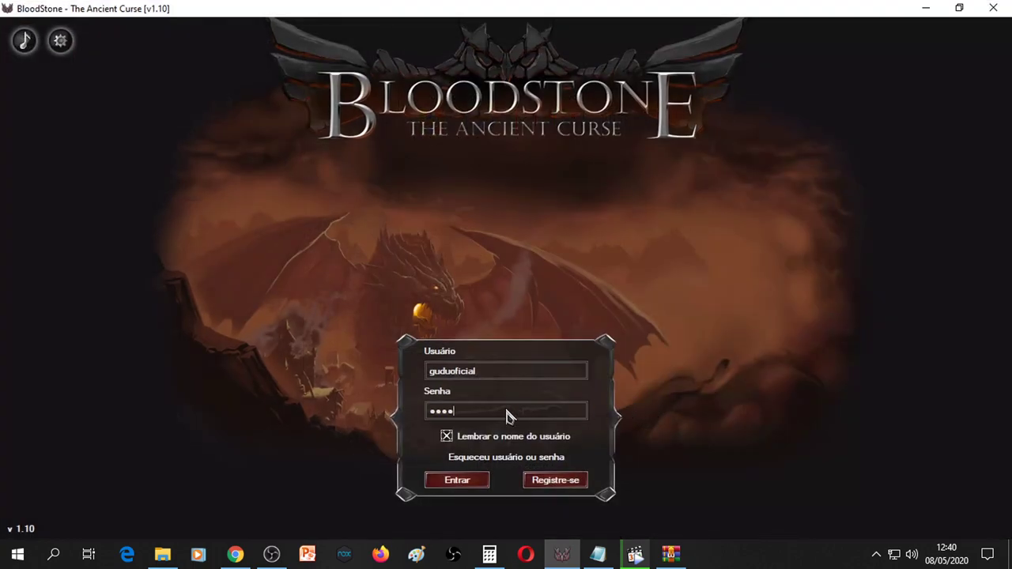
key("Return")
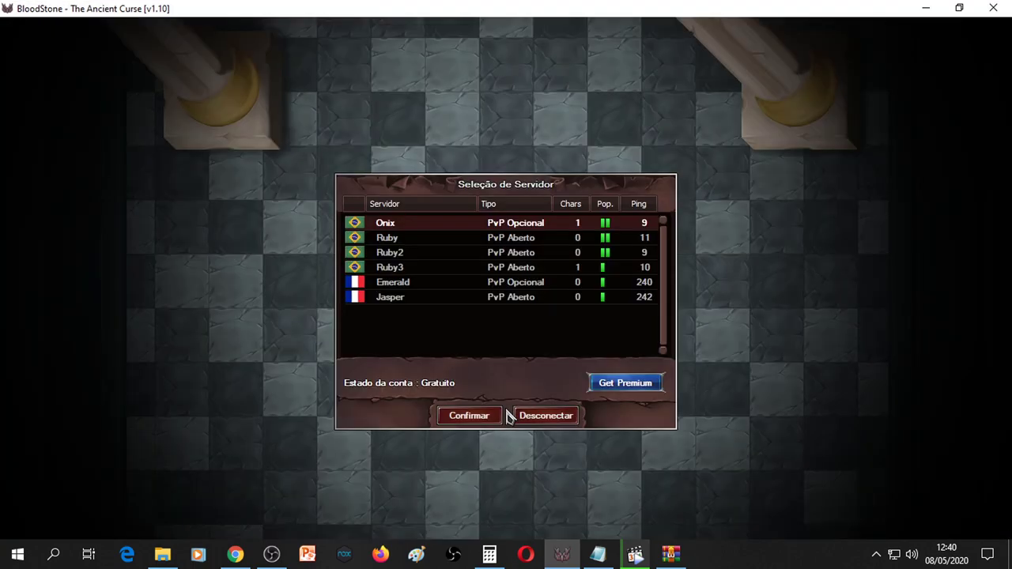
Select the Ruby3 server and enter the game with the existing character.
left_click(411, 269)
left_click(484, 417)
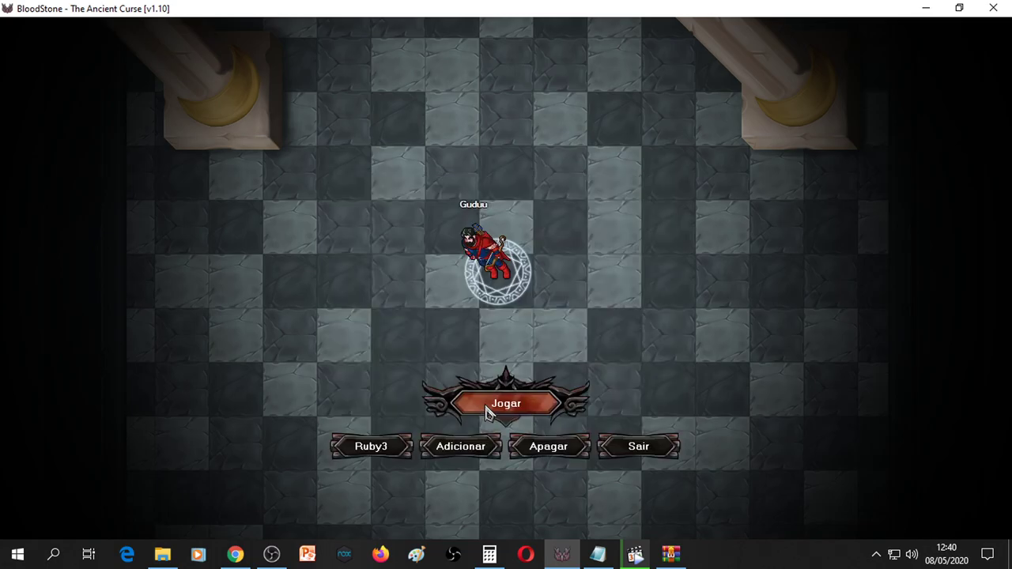
left_click(502, 408)
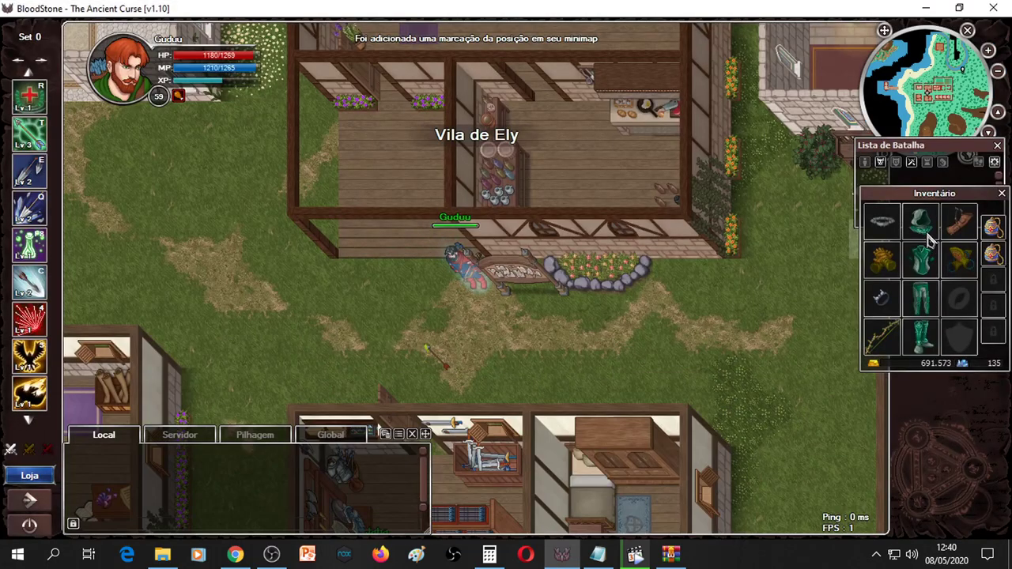
Open the quiver and both bags from the character's inventory.
mouse_move(931, 235)
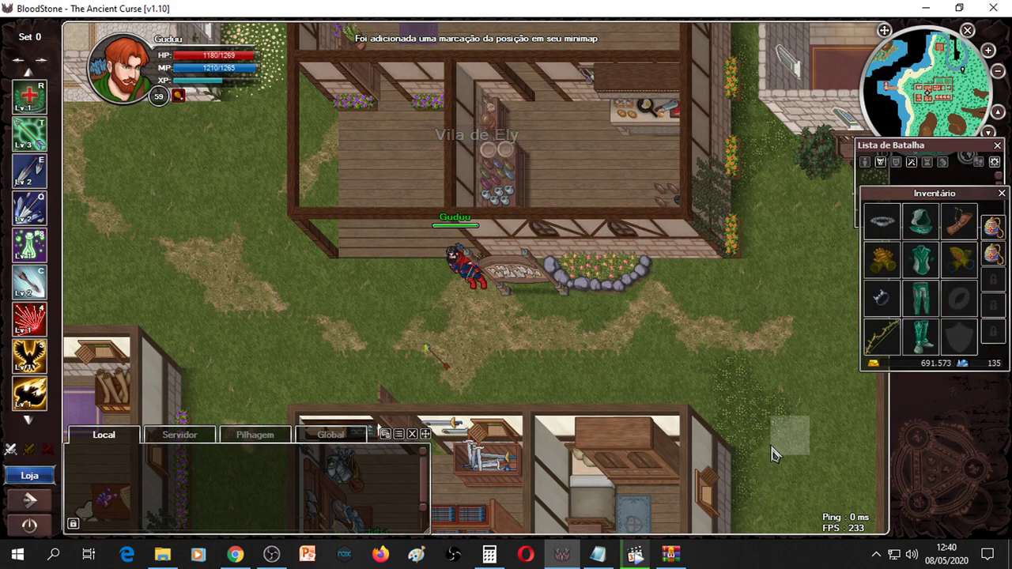
right_click(955, 229)
right_click(993, 230)
right_click(992, 257)
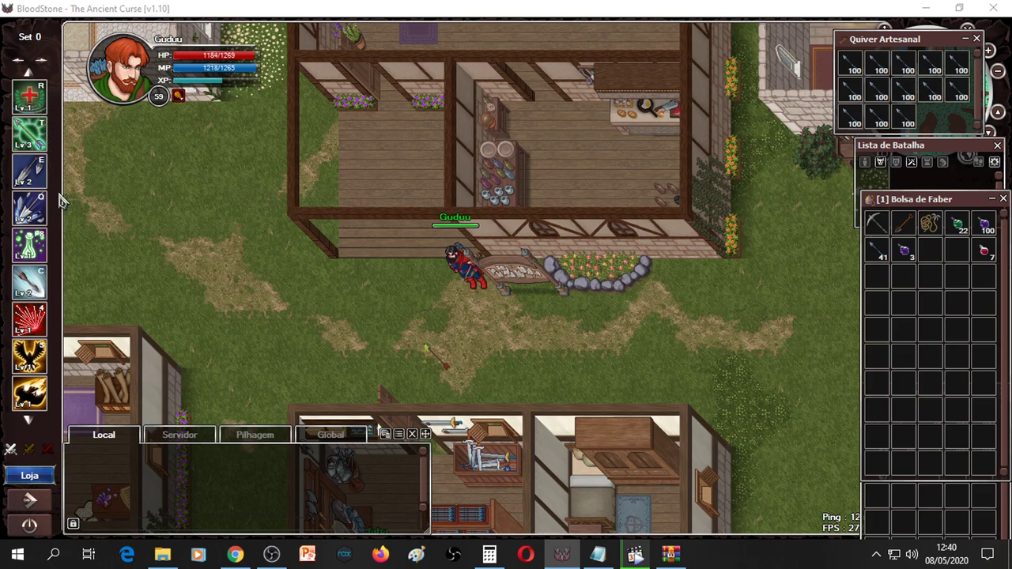
Cast the level 3 arrow-making skill and resize the overlapping bag windows so the contents of both bags can be seen.
left_click(28, 420)
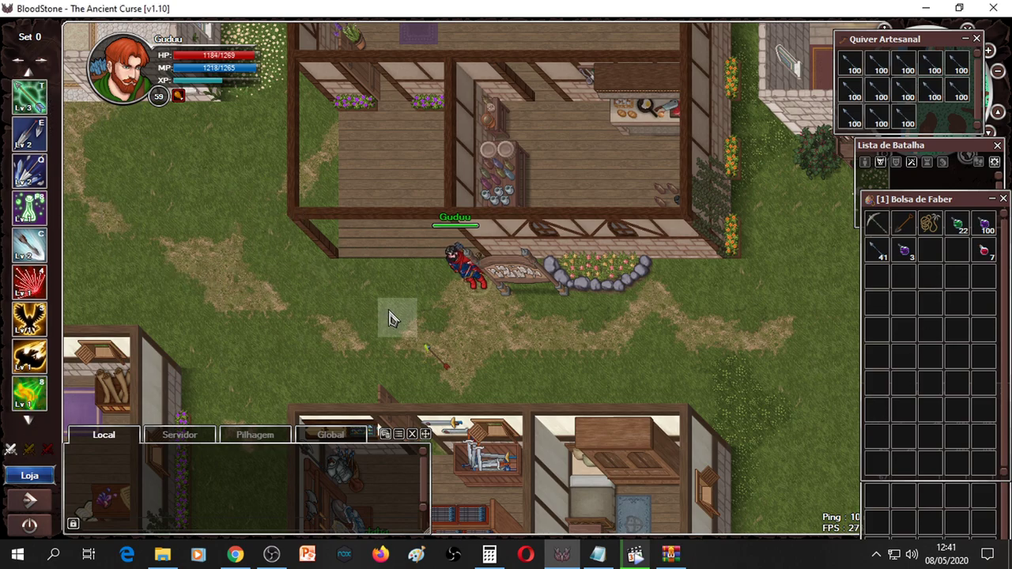
key("t")
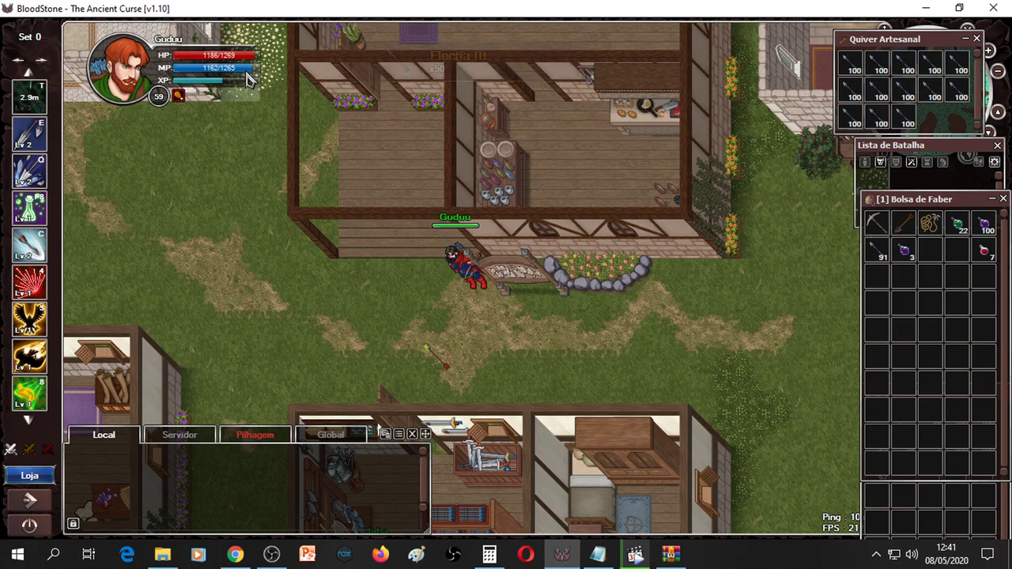
left_click_drag(899, 486, 917, 257)
left_click_drag(905, 546, 937, 388)
left_click_drag(928, 268, 945, 404)
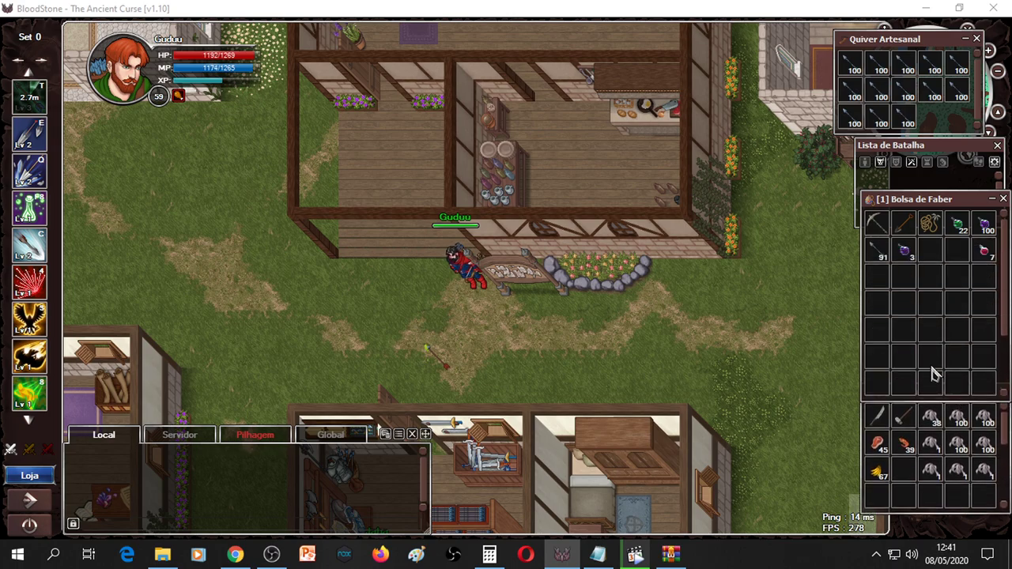
Switch to Chrome, try to download BloodStone.zip through the MEGA link on the BloodStone download page, and close the MEGA page.
left_click(235, 553)
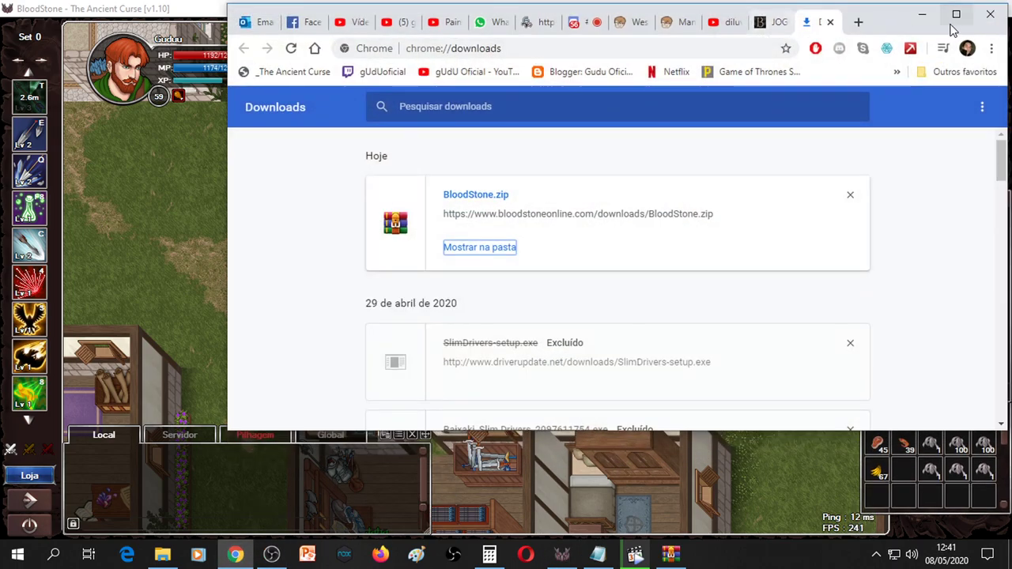
double_click(771, 30)
left_click(748, 14)
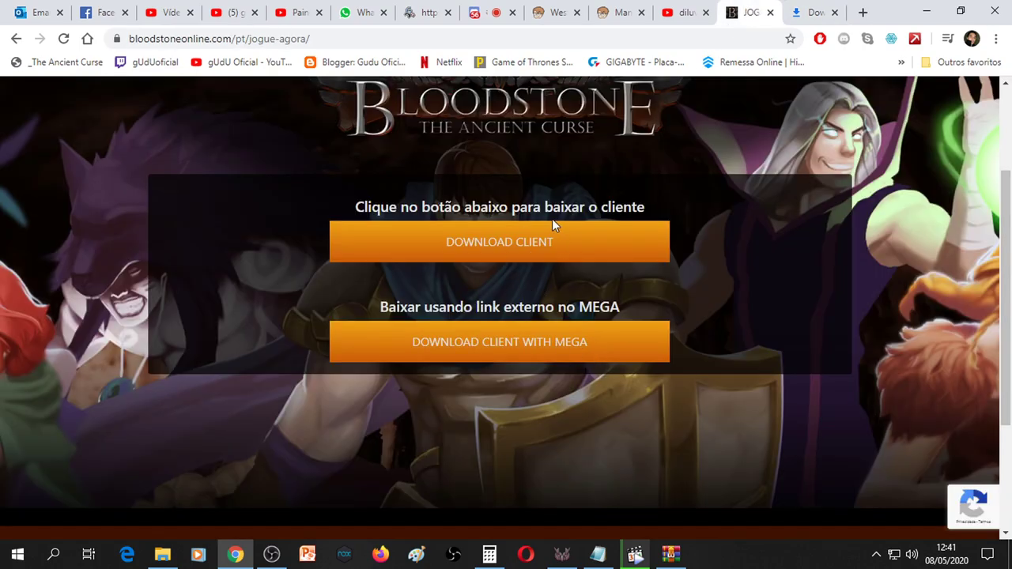
left_click(496, 350)
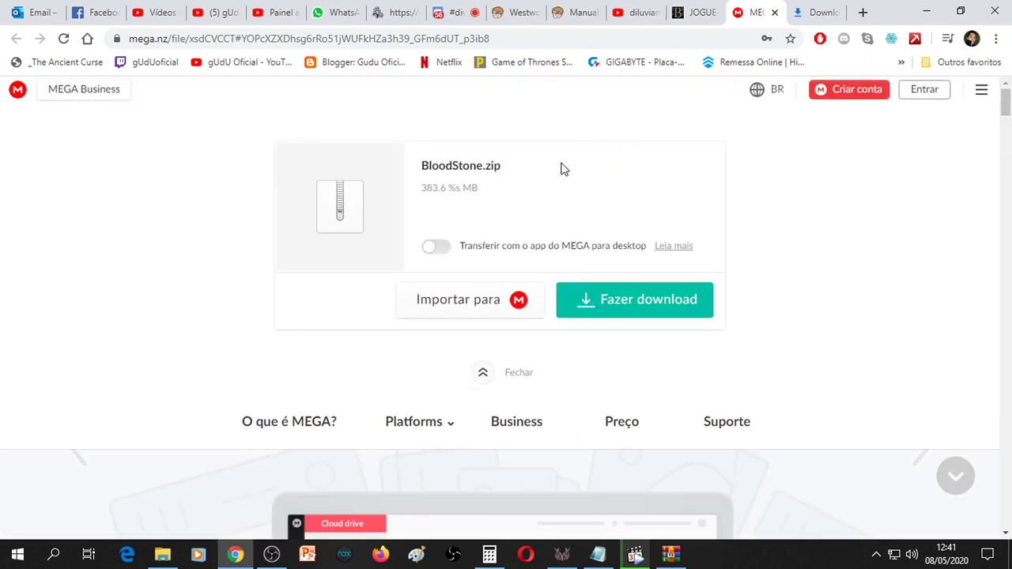
left_click(611, 306)
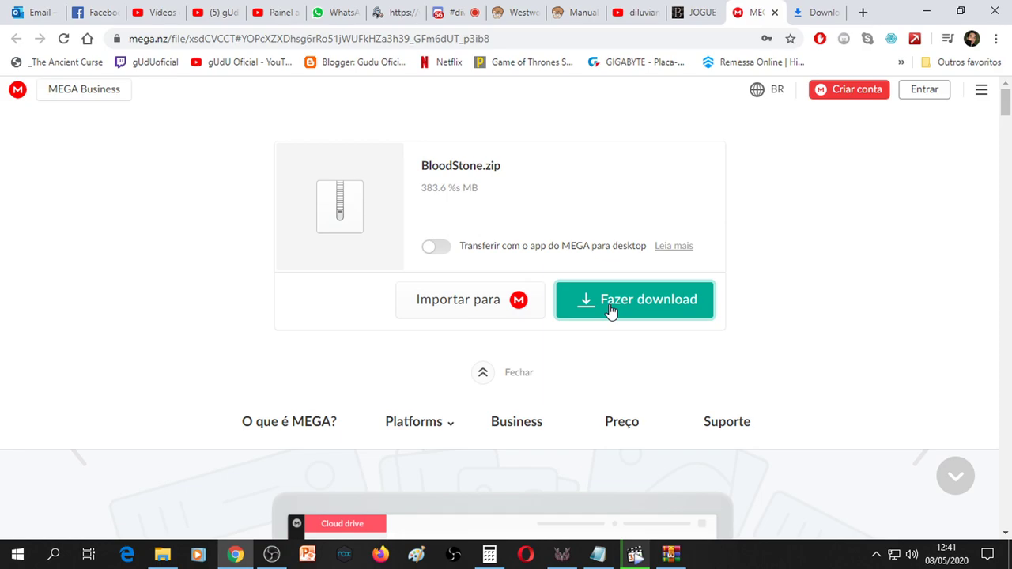
left_click(601, 303)
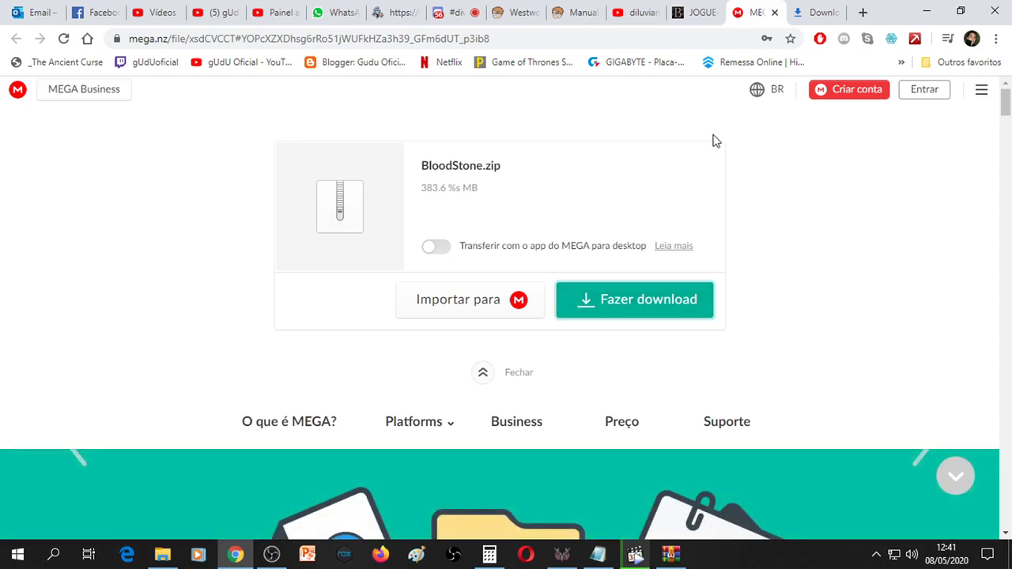
left_click(775, 12)
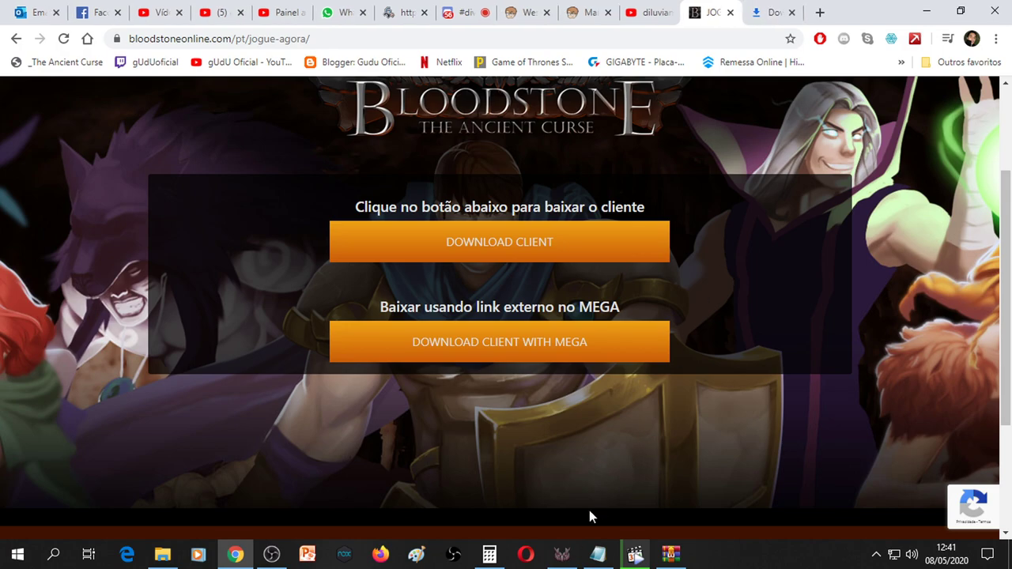
Switch back to BloodStone, walk the character to the merchants' building using the slot 8 skill, and bring the minimap in front of the quiver.
left_click(562, 553)
key("8")
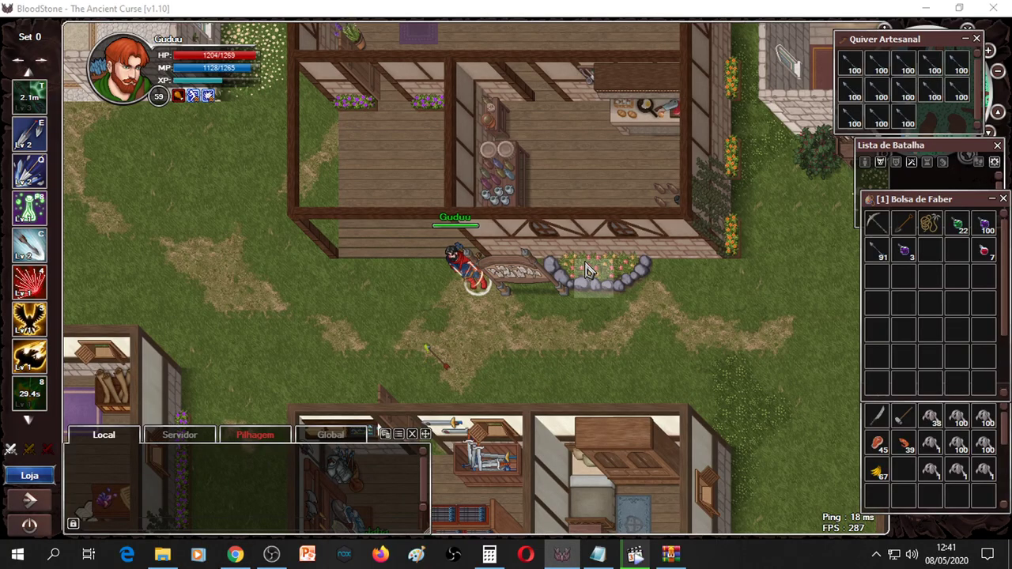
left_click(495, 295)
mouse_move(518, 287)
left_mouse_down()
mouse_move(508, 280)
mouse_move(565, 278)
mouse_move(992, 94)
left_mouse_up()
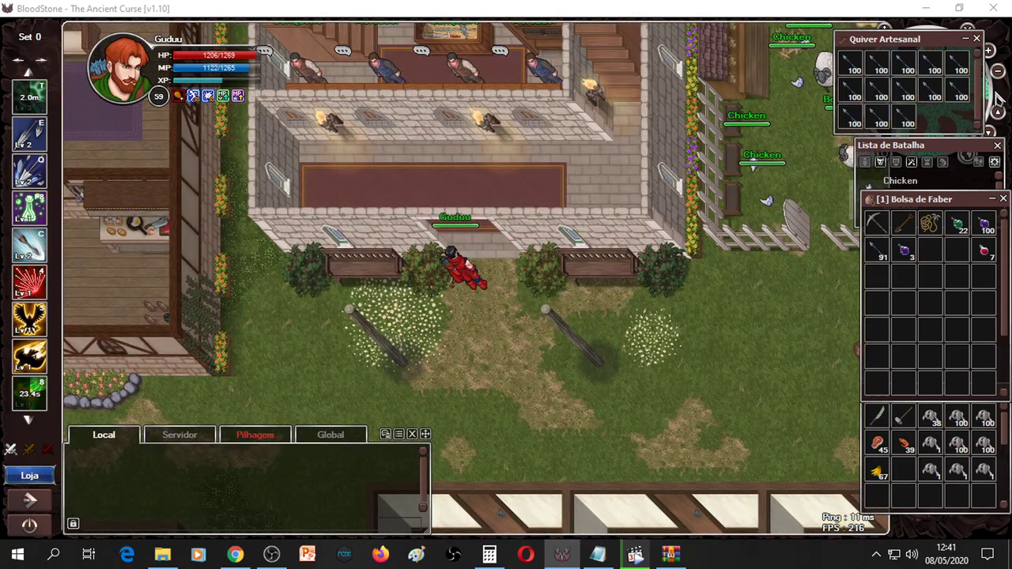
left_click(993, 93)
Walk into the merchants' building and open the market through a Mercador.
left_click(441, 216)
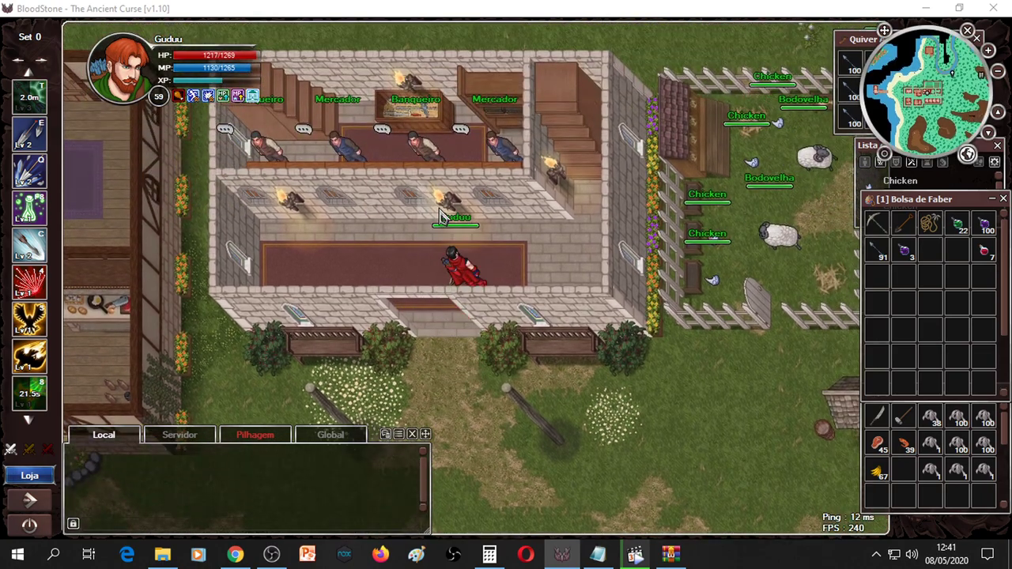
left_click(450, 211)
left_click(456, 182)
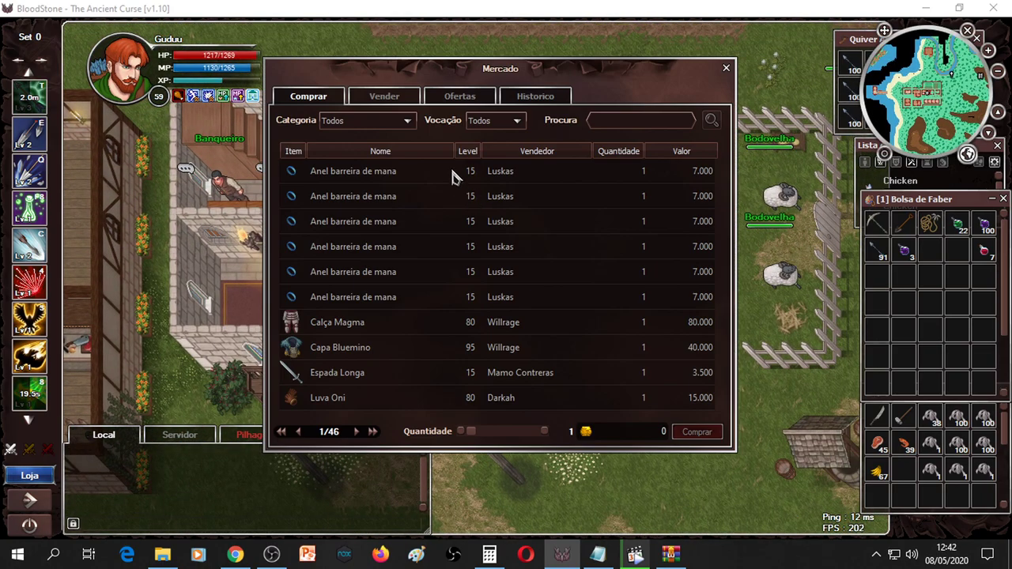
Examine the character's own market sell offers and the history of bought and sold items, returning to the offers.
left_click(410, 101)
left_click(481, 105)
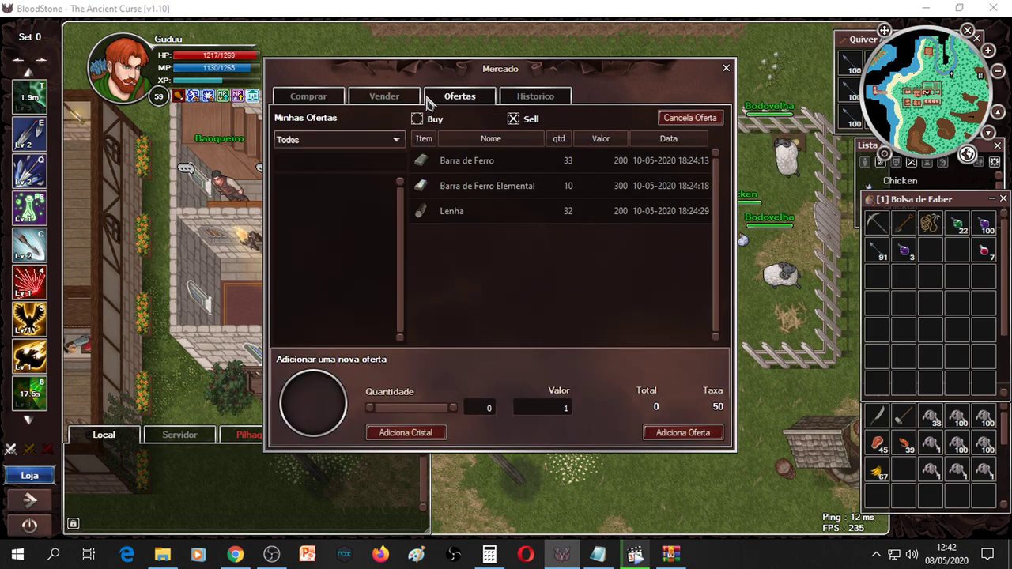
left_click(478, 99)
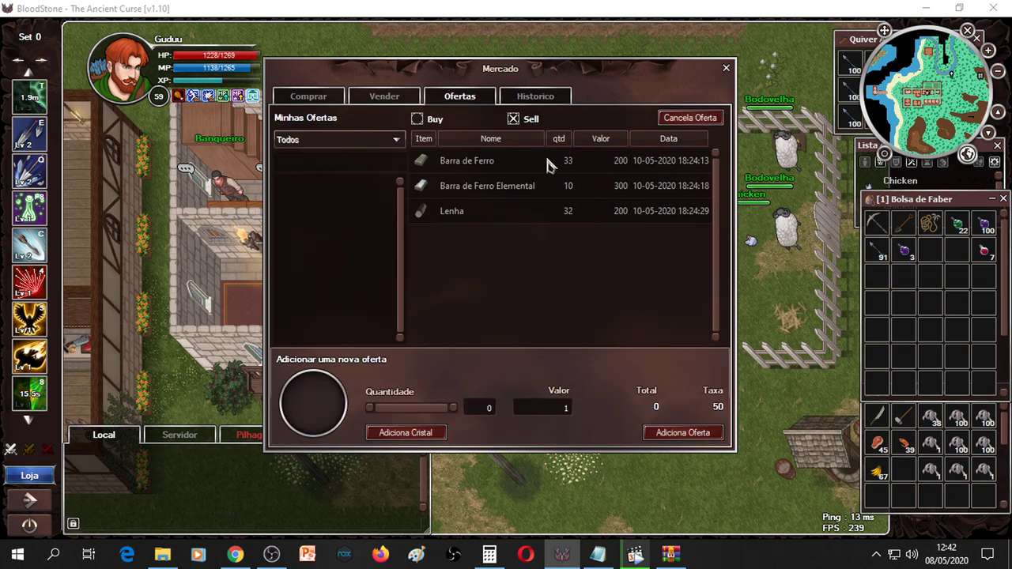
left_click(516, 99)
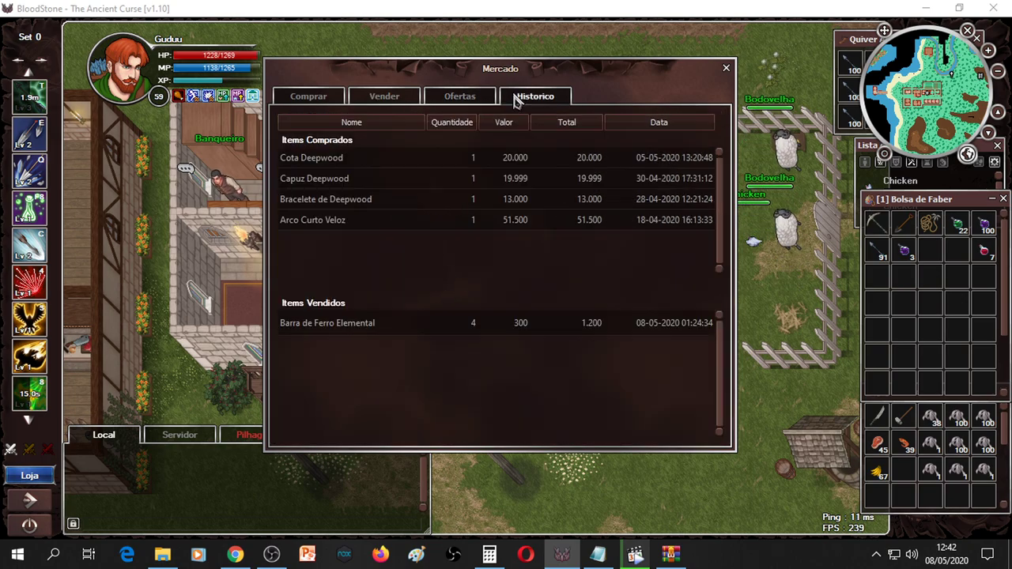
left_click(460, 98)
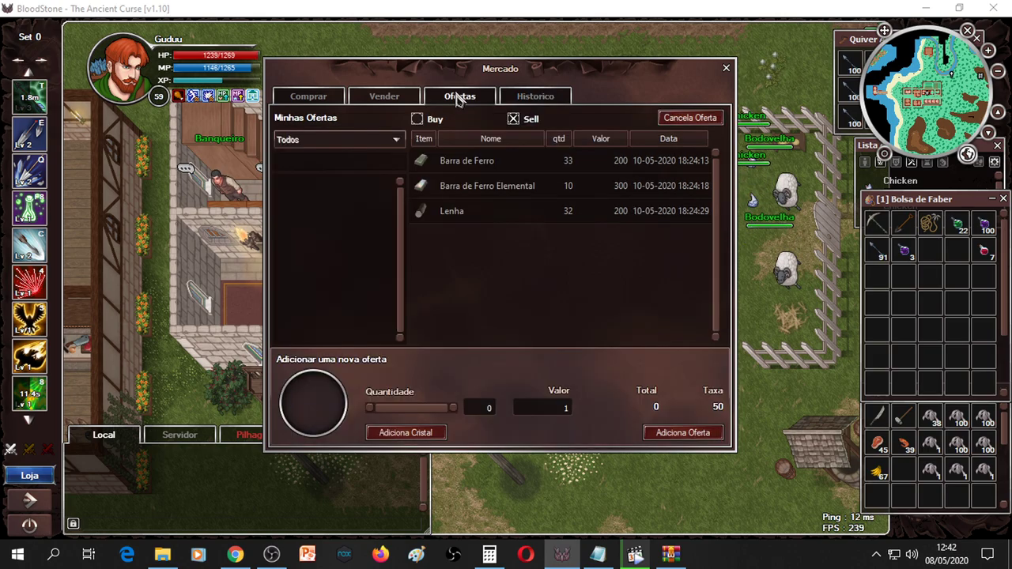